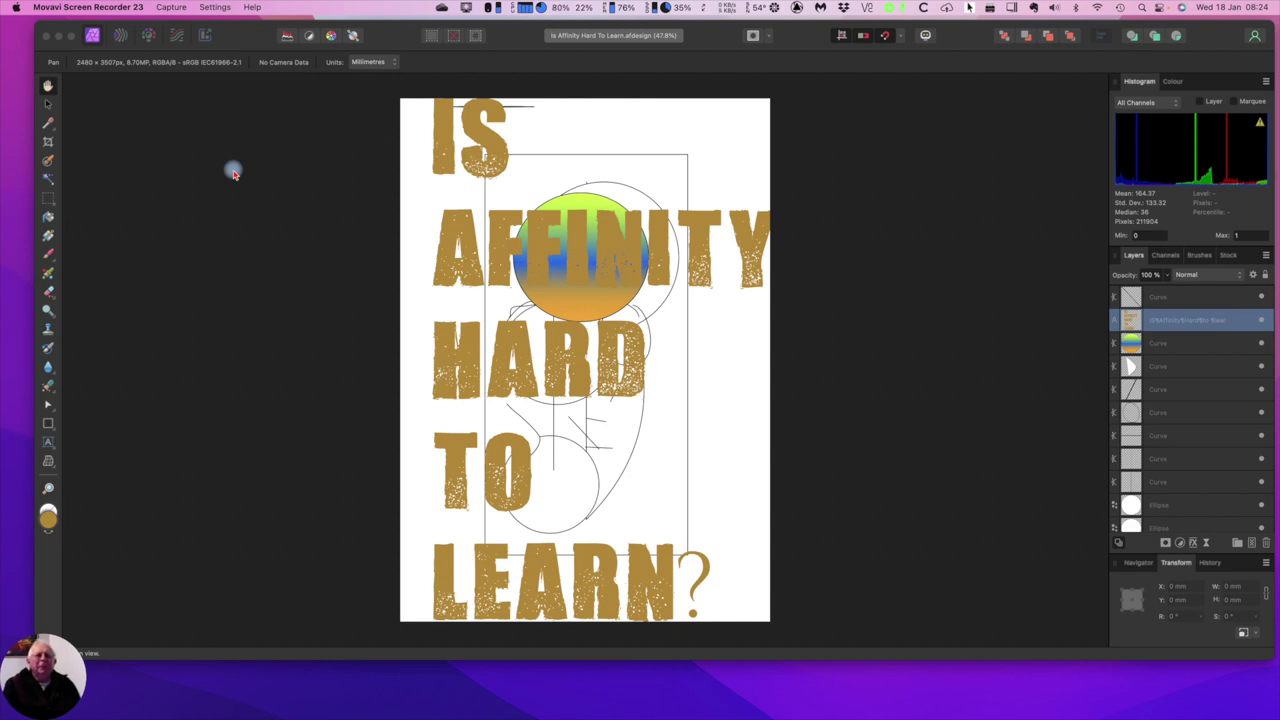
Bring the Affinity Photo 2 window forward and pan the cover view to the right
left_click(646, 143)
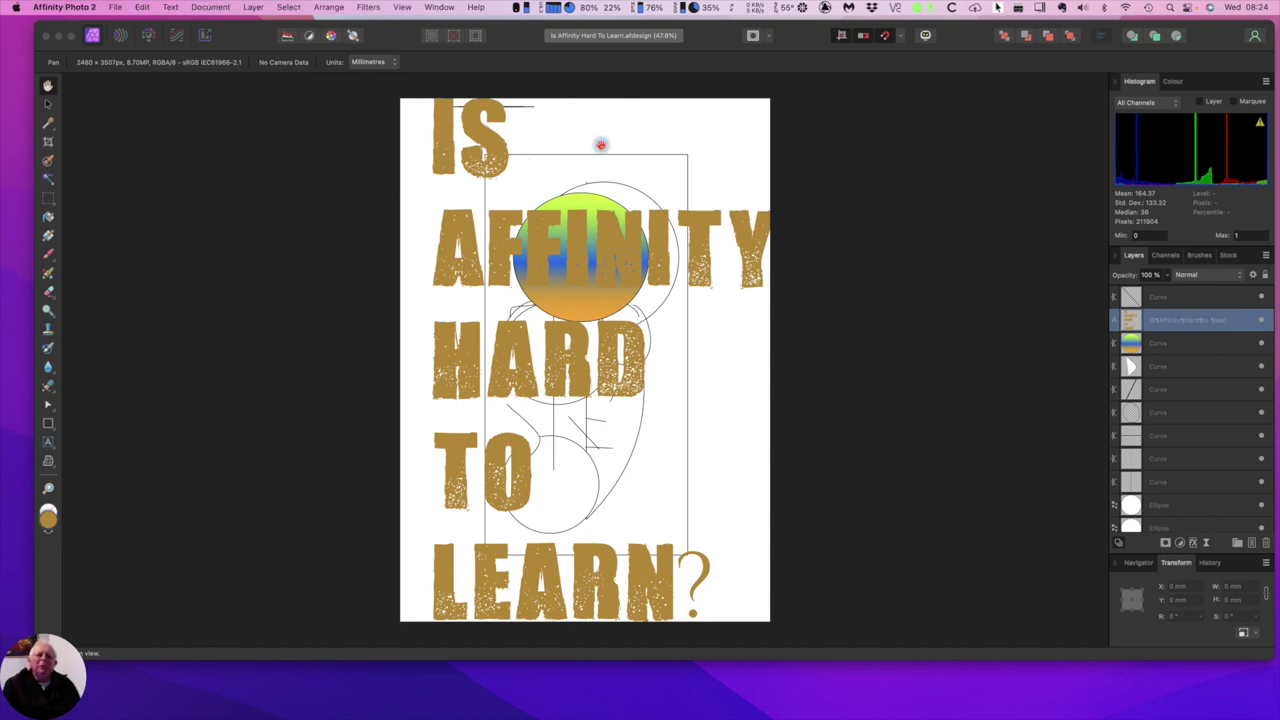
scroll(600, 145, "right", 5)
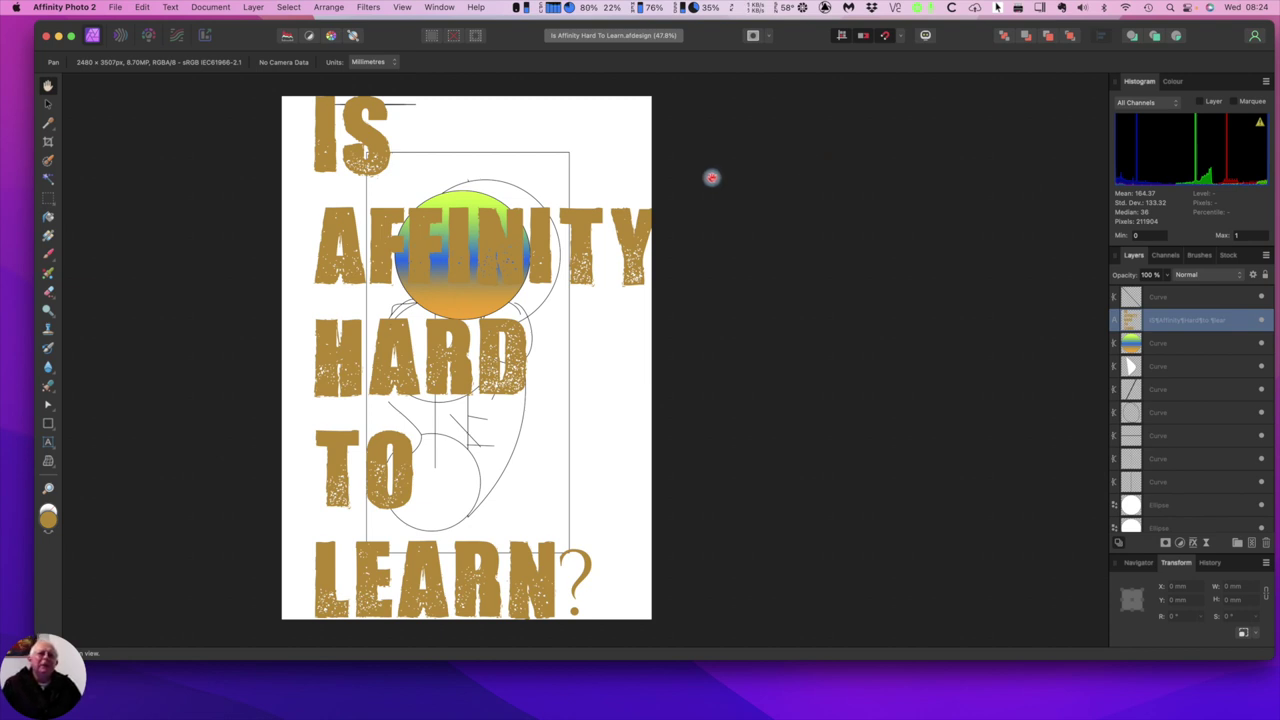
left_click_drag(573, 188, 602, 191)
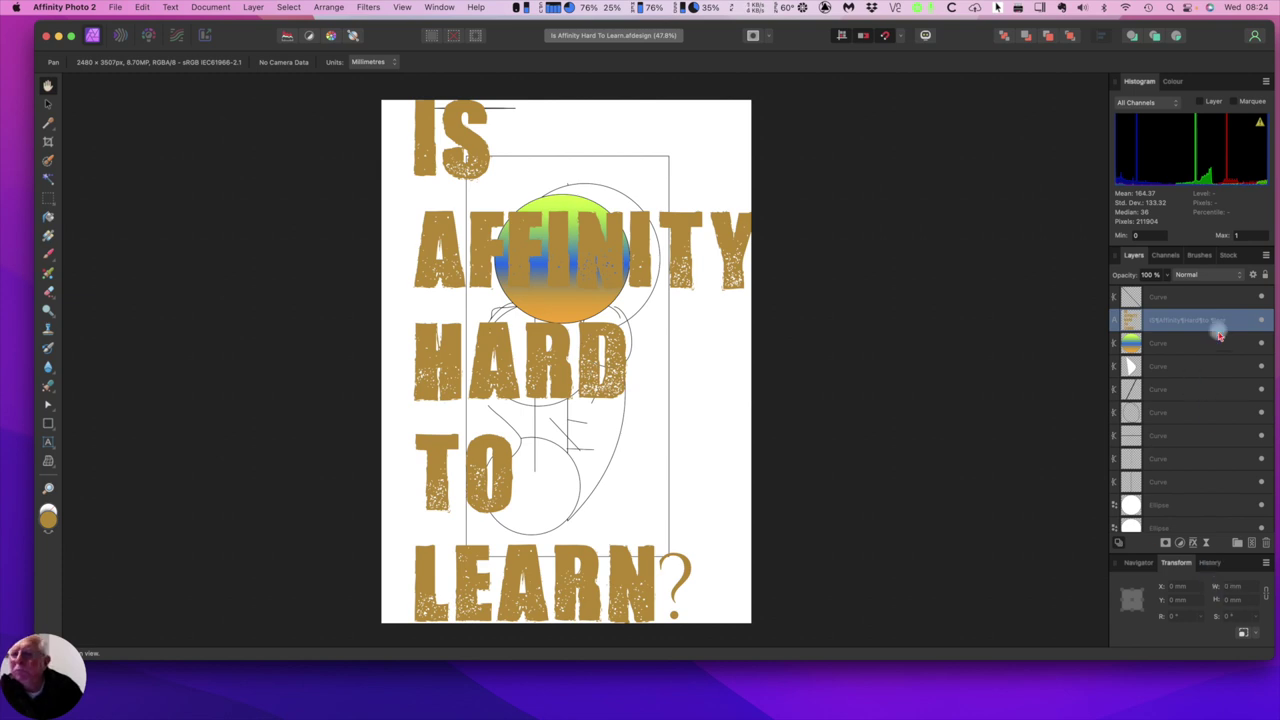
Search Pixabay stock for 'trees' and drag a forest photo across the cover's middle
left_click(1229, 255)
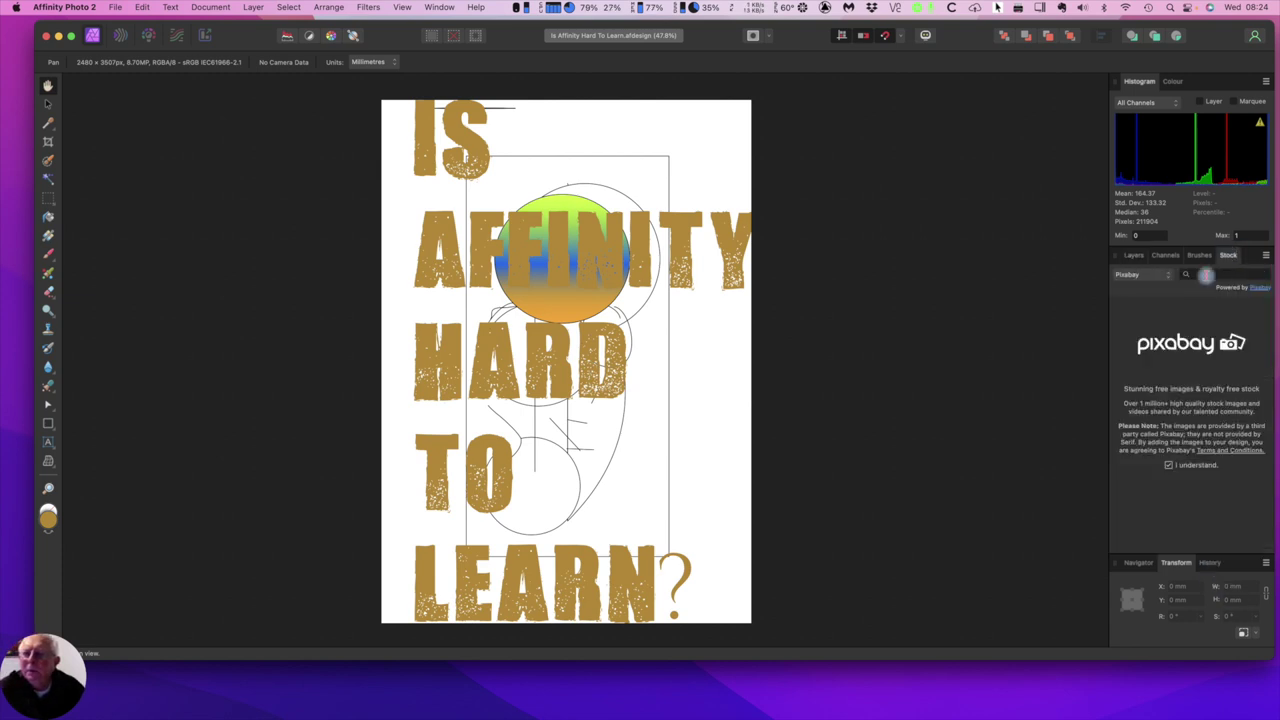
left_click(1218, 275)
type("te")
key("Return")
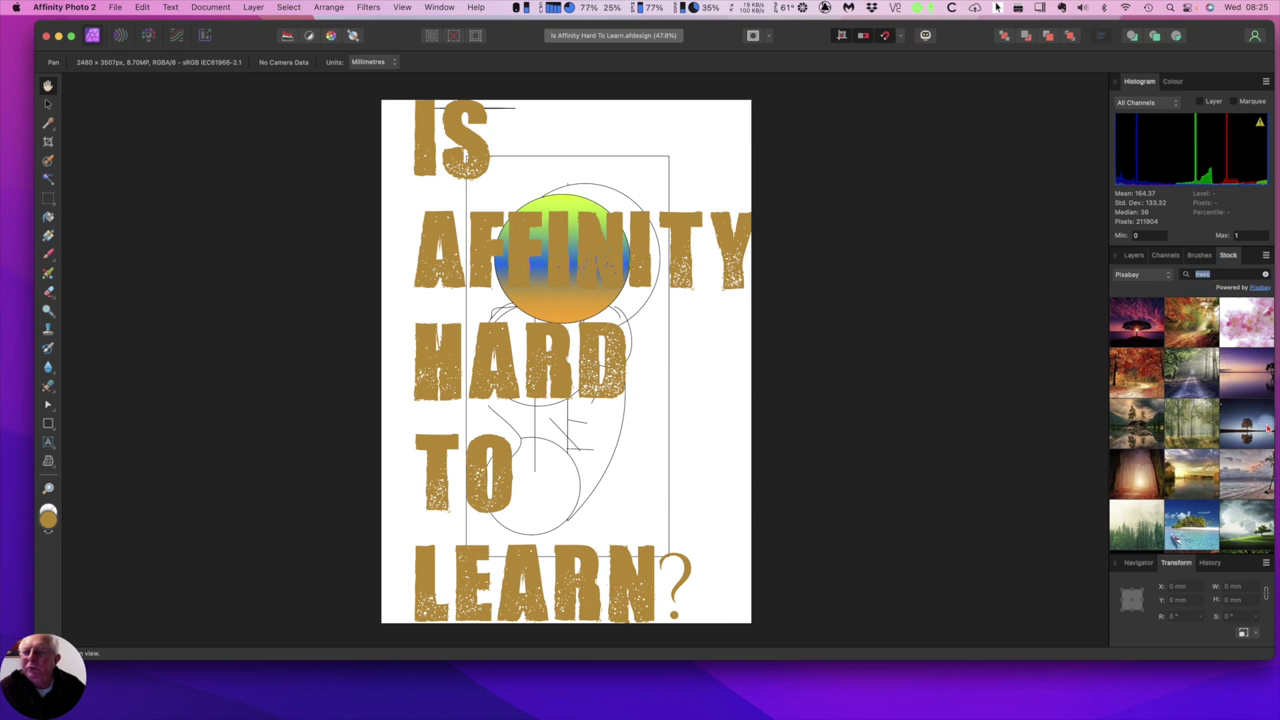
left_click_drag(1189, 438, 550, 355)
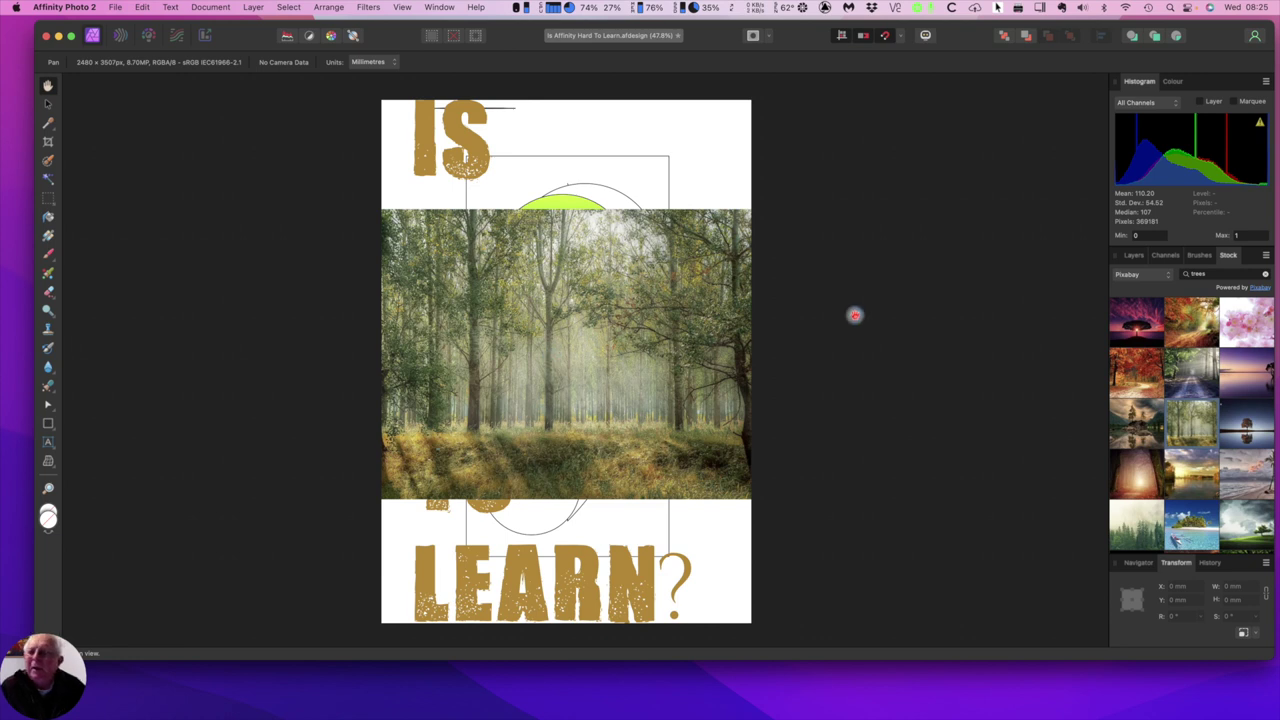
Rasterise the placed forest photo layer from the Layers panel
left_click(1134, 258)
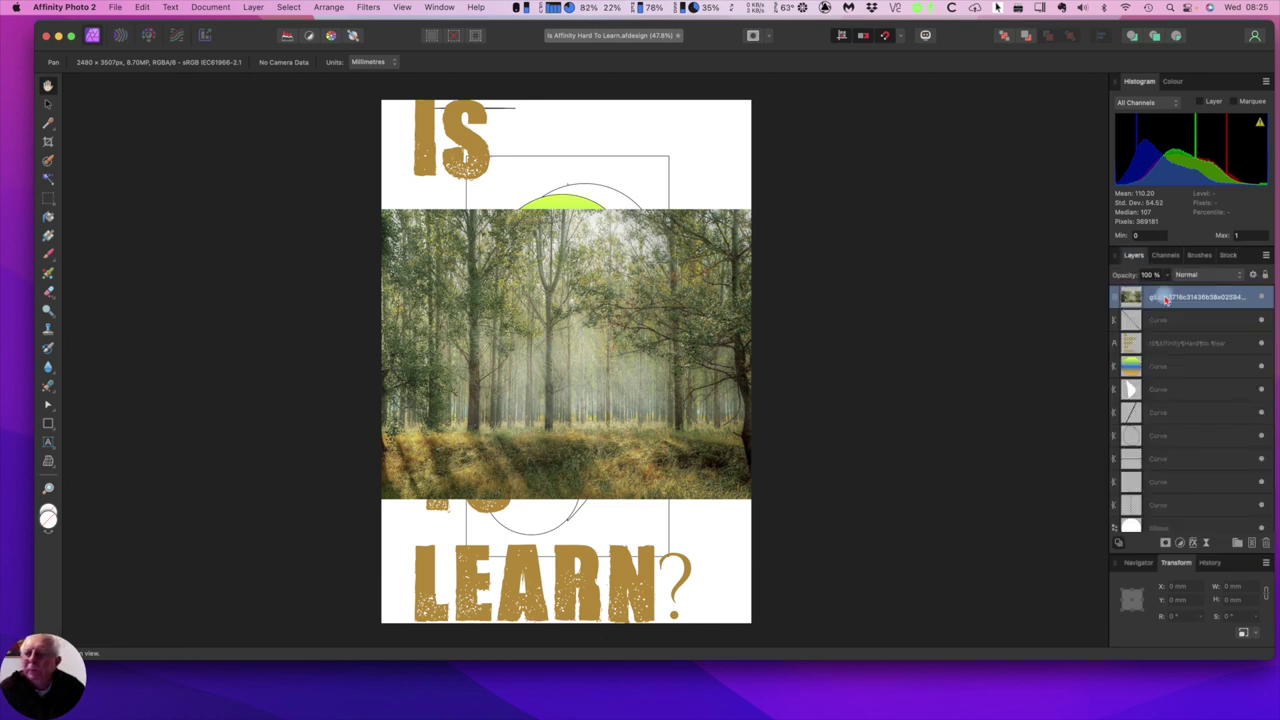
right_click(1162, 298)
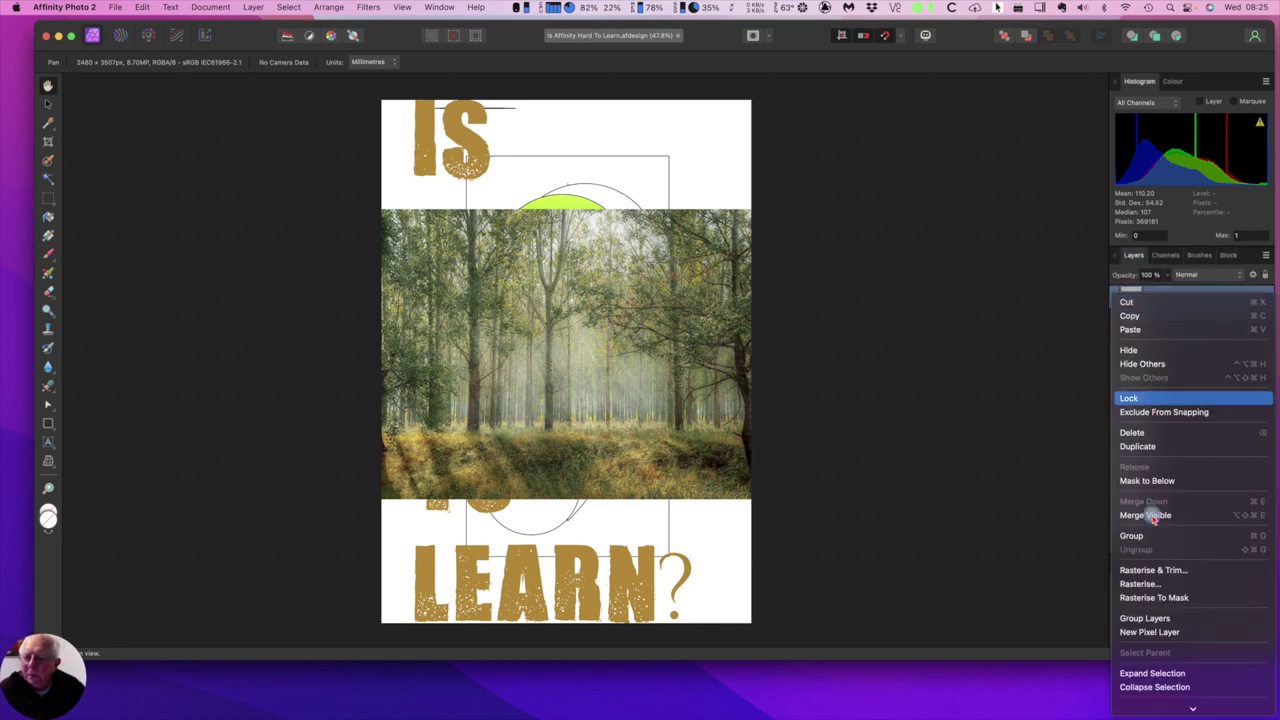
left_click(1158, 588)
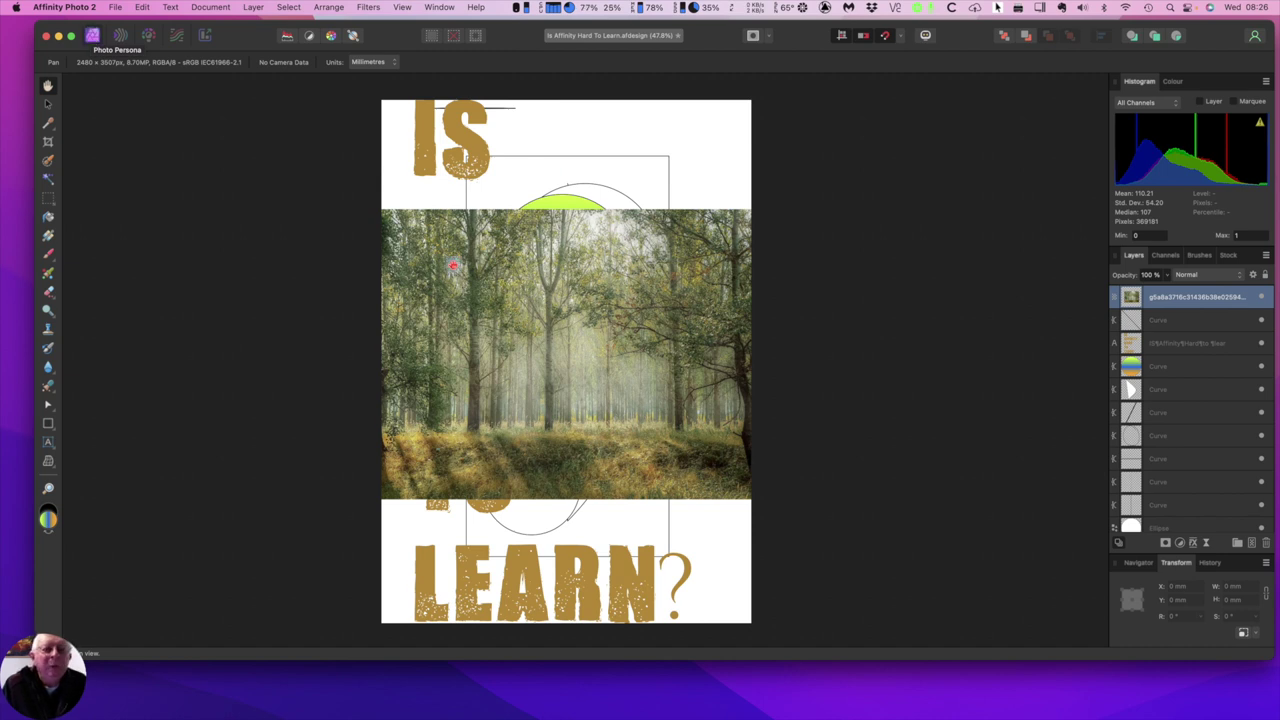
scroll(487, 150, "right", 3)
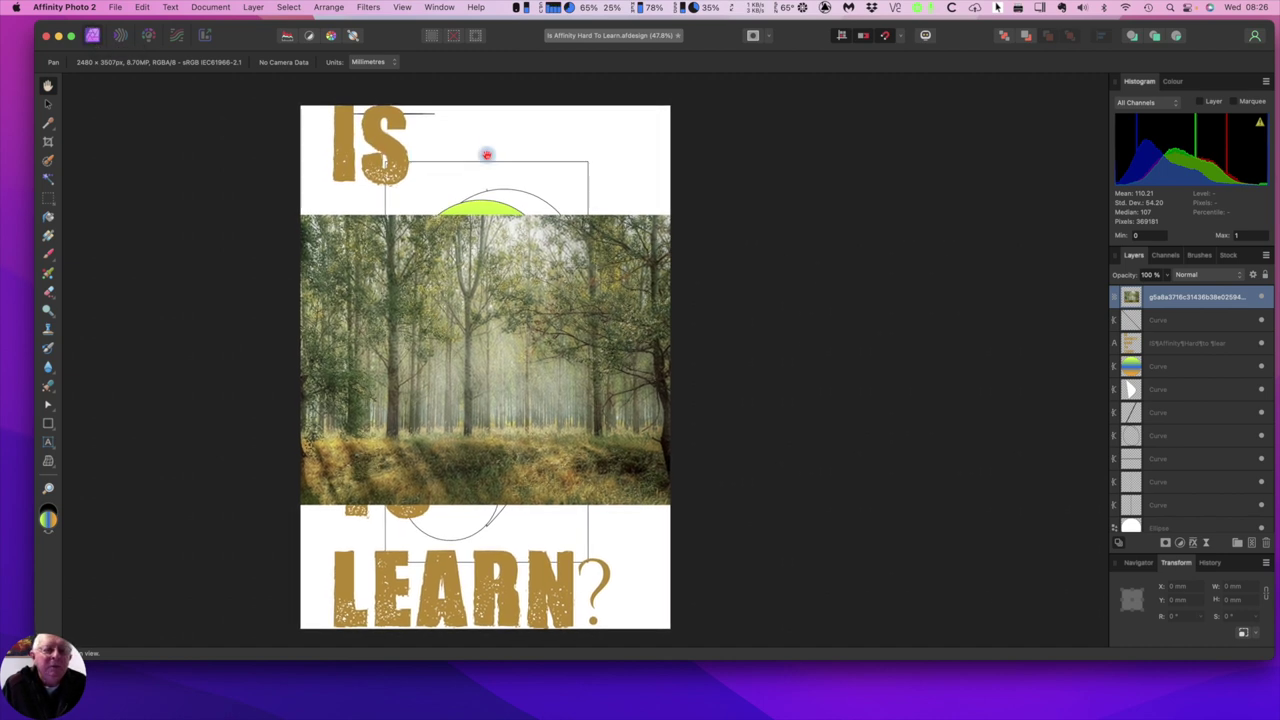
left_click(122, 37)
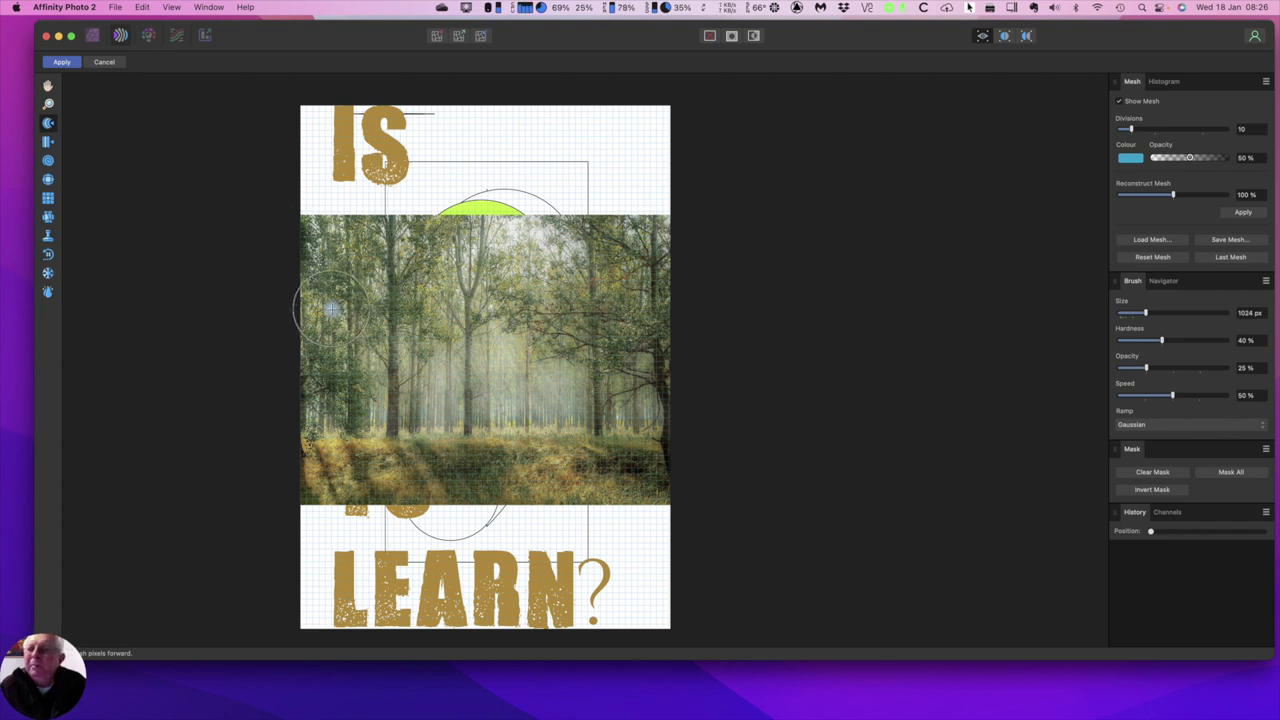
left_click_drag(1141, 319, 1198, 316)
left_click_drag(338, 346, 360, 346)
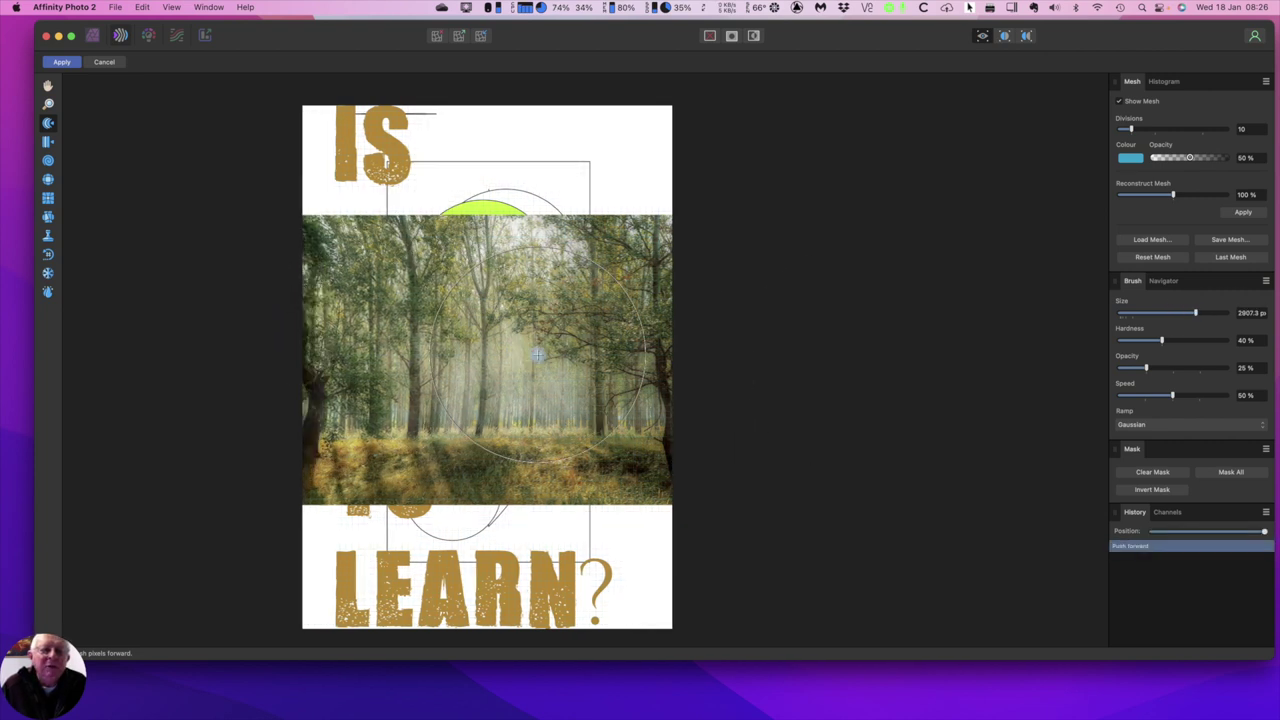
left_click_drag(614, 354, 650, 358)
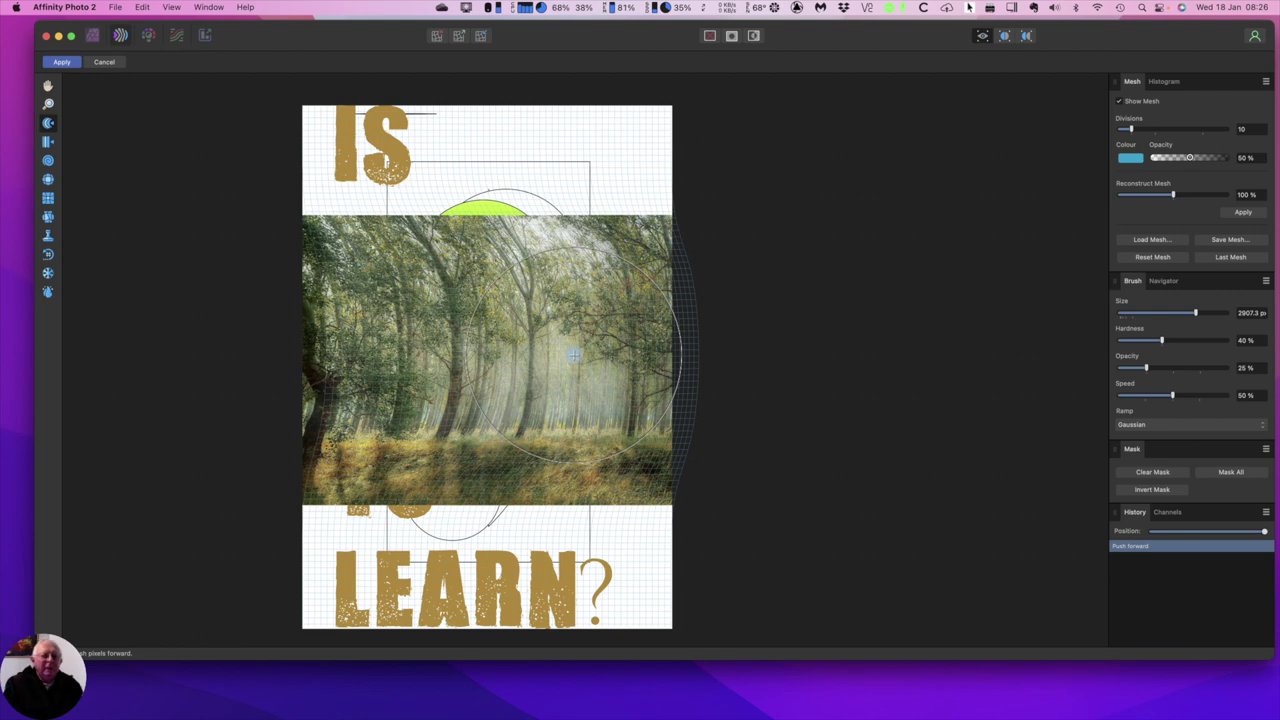
scroll(127, 110, "up", 3)
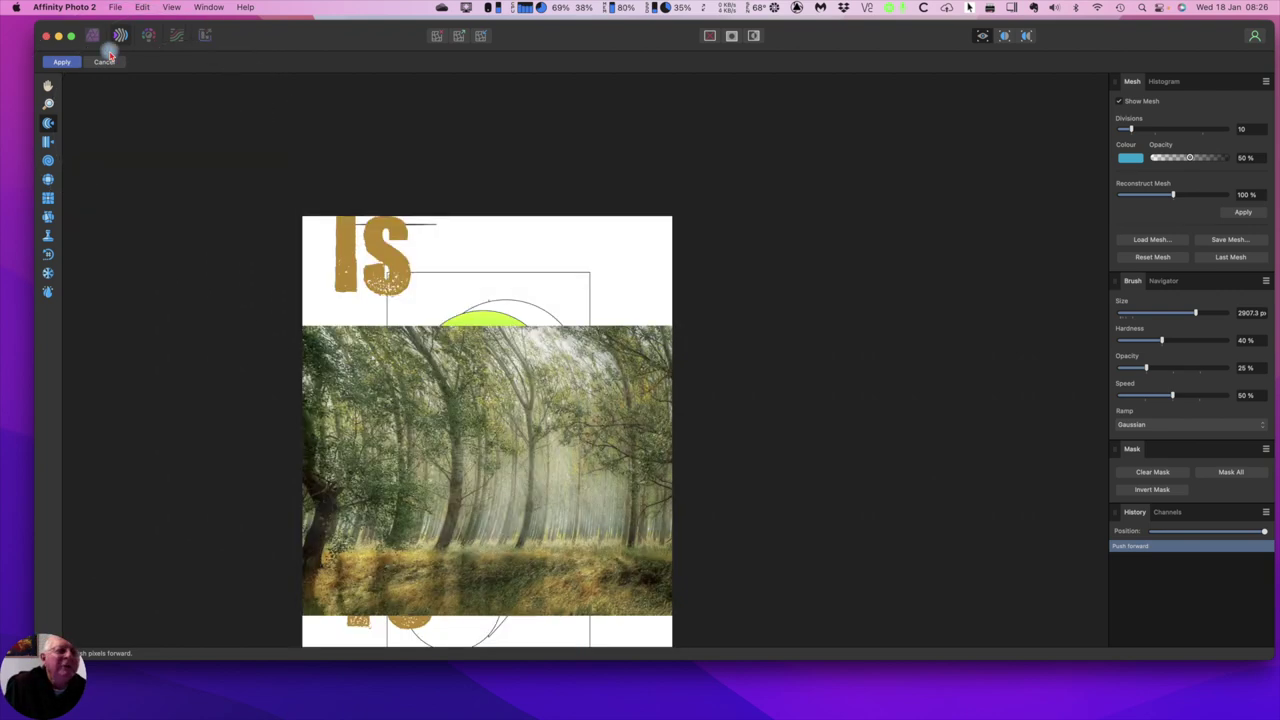
scroll(306, 236, "down", 1)
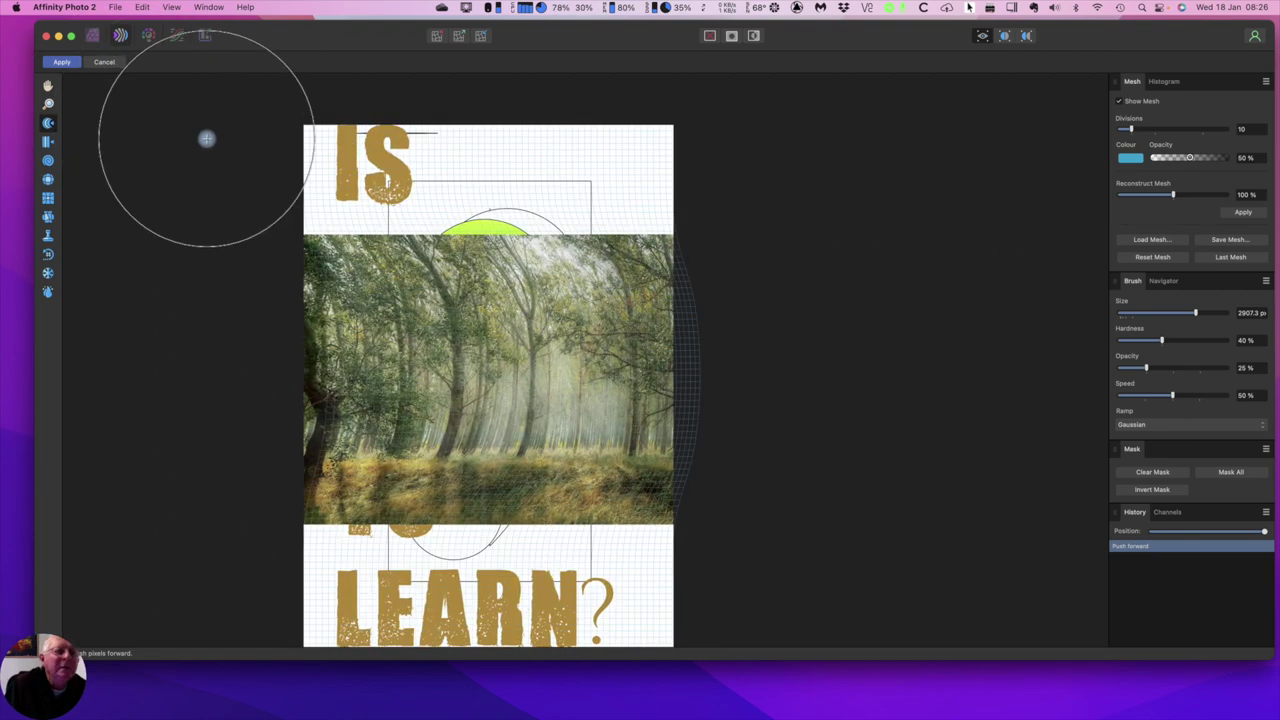
left_click(103, 62)
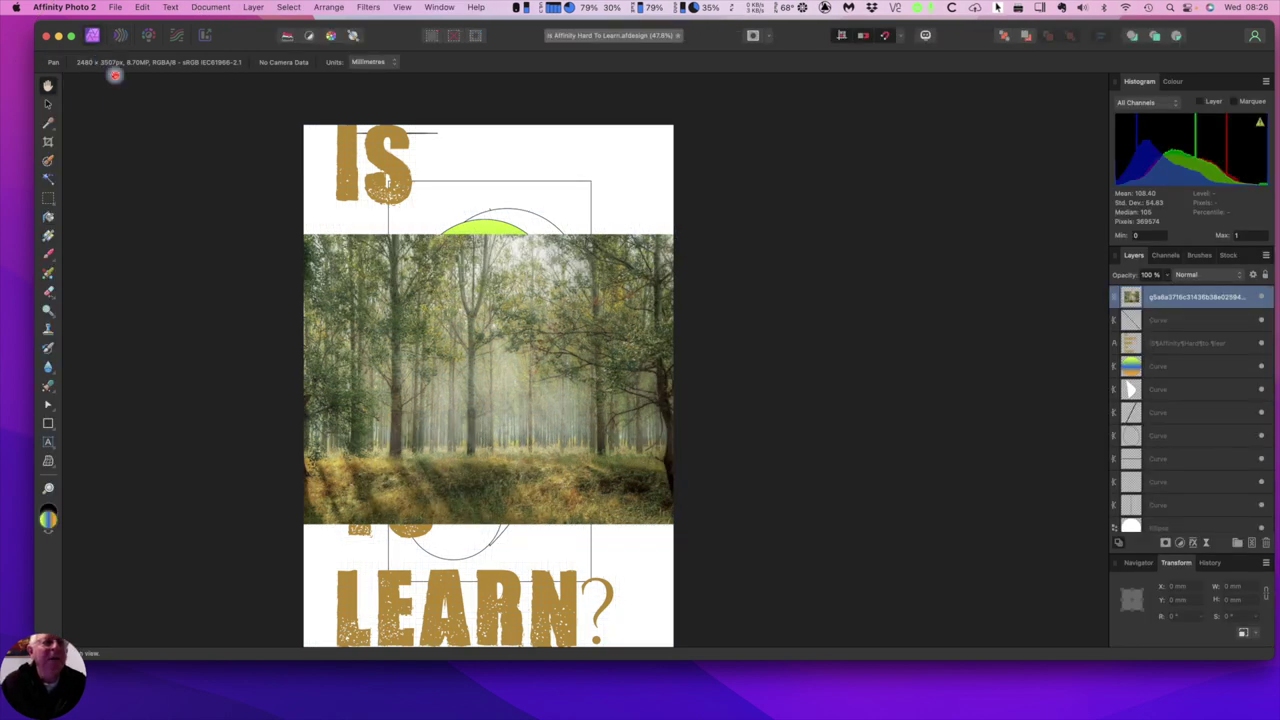
In the Develop Persona, darken the forest photo with Exposure -2.541 and Brightness 21%
left_click(147, 36)
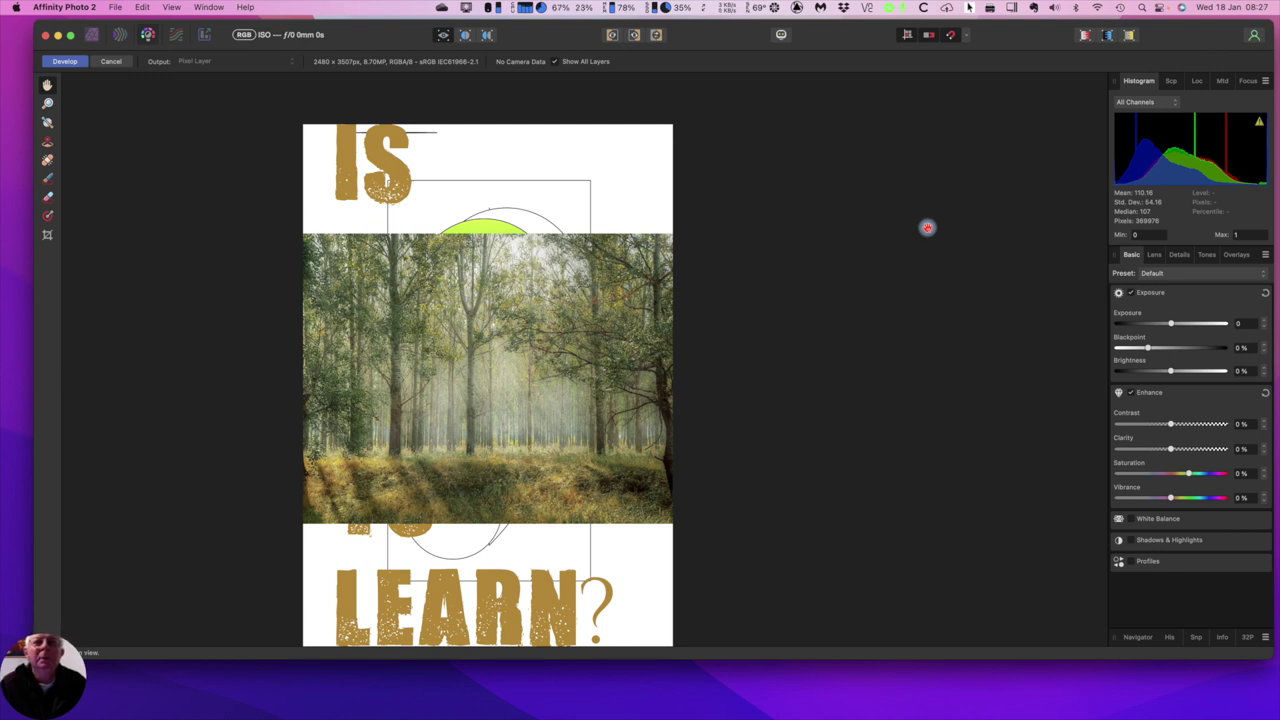
left_click_drag(927, 228, 1002, 222)
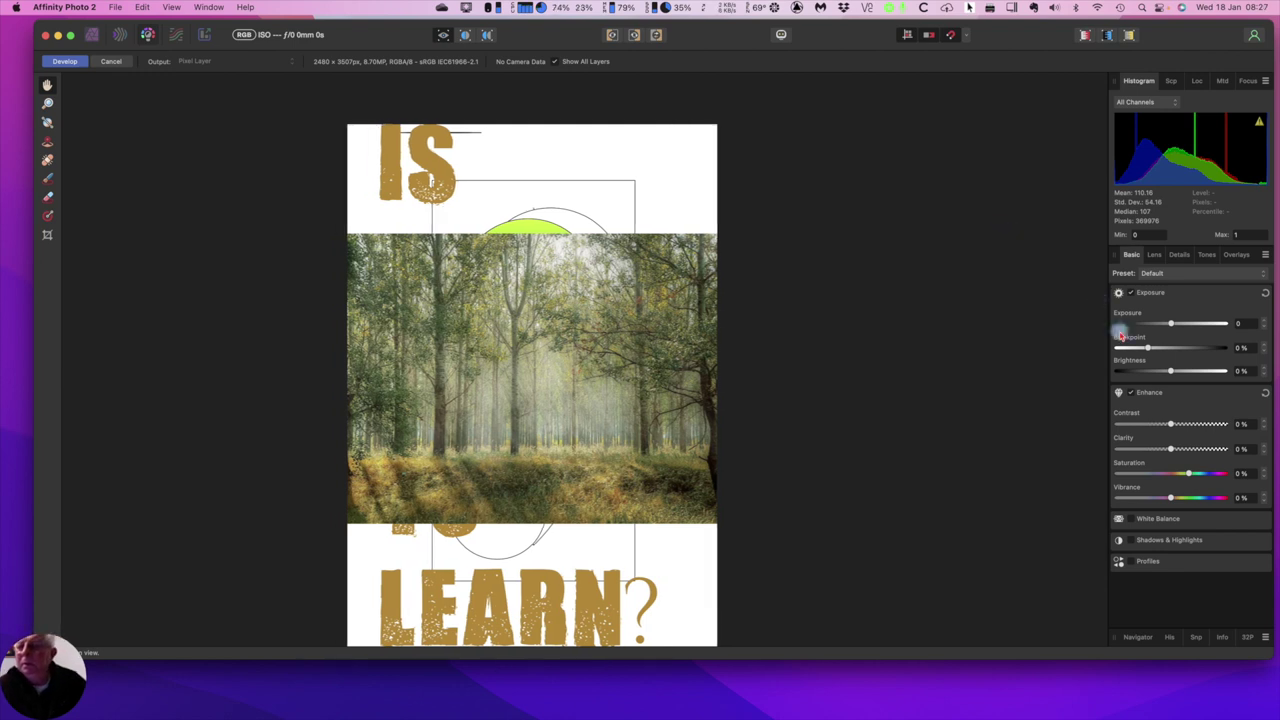
mouse_move(1156, 316)
left_mouse_down()
mouse_move(1228, 326)
mouse_move(1162, 334)
mouse_move(1108, 314)
mouse_move(1148, 326)
left_mouse_up()
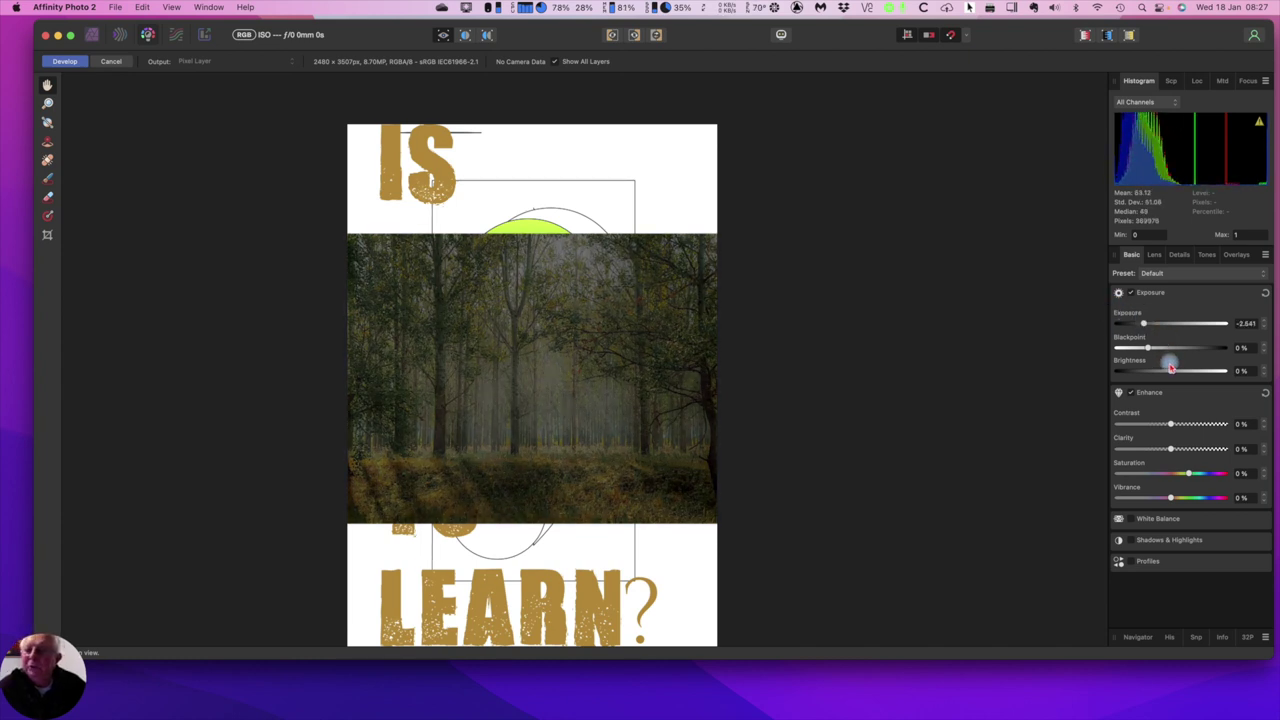
left_click_drag(1171, 371, 1213, 370)
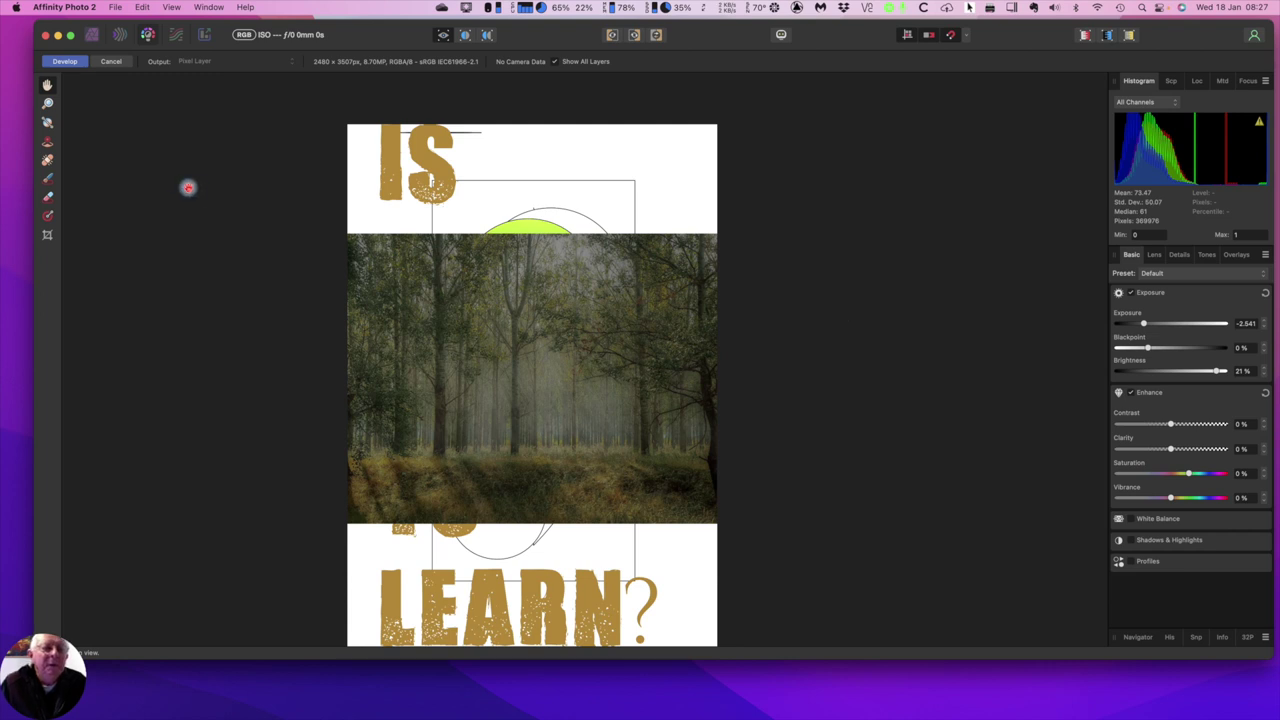
Try switching to Tone Mapping and decline the prompt, discarding the Develop changes
scroll(198, 192, "down", 3)
scroll(198, 192, "up", 4)
scroll(198, 192, "down", 4)
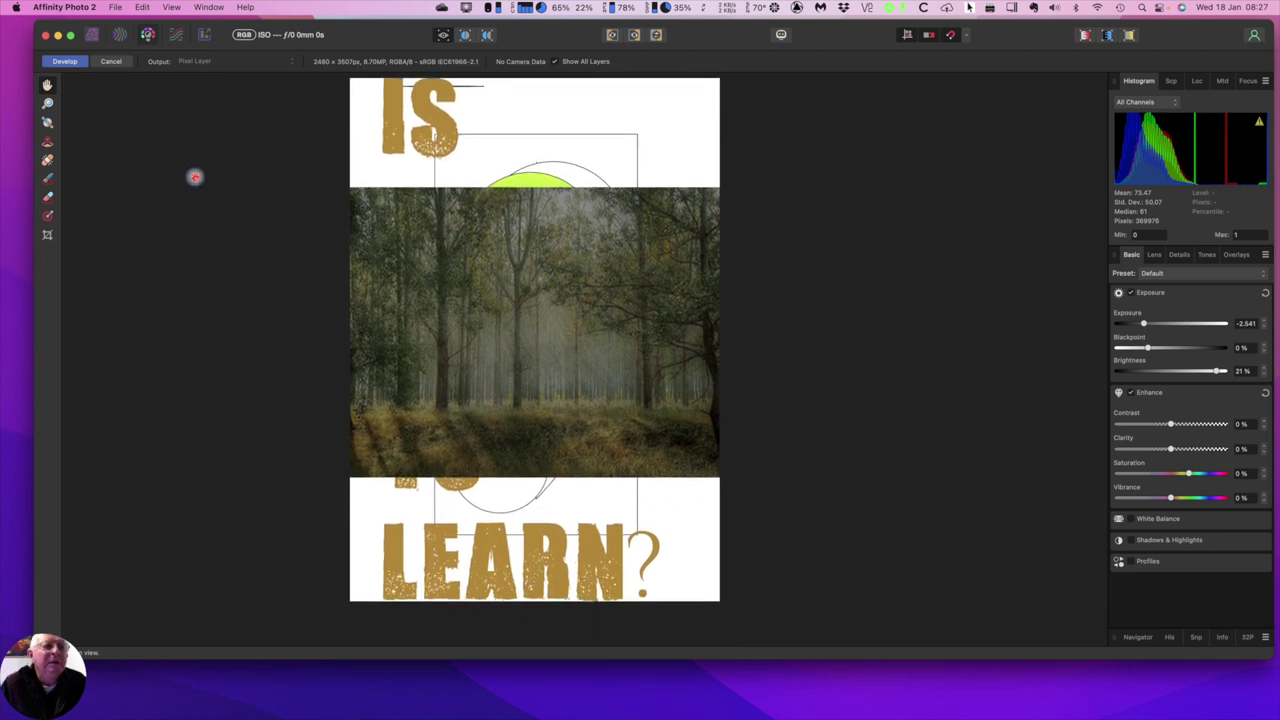
left_click(174, 37)
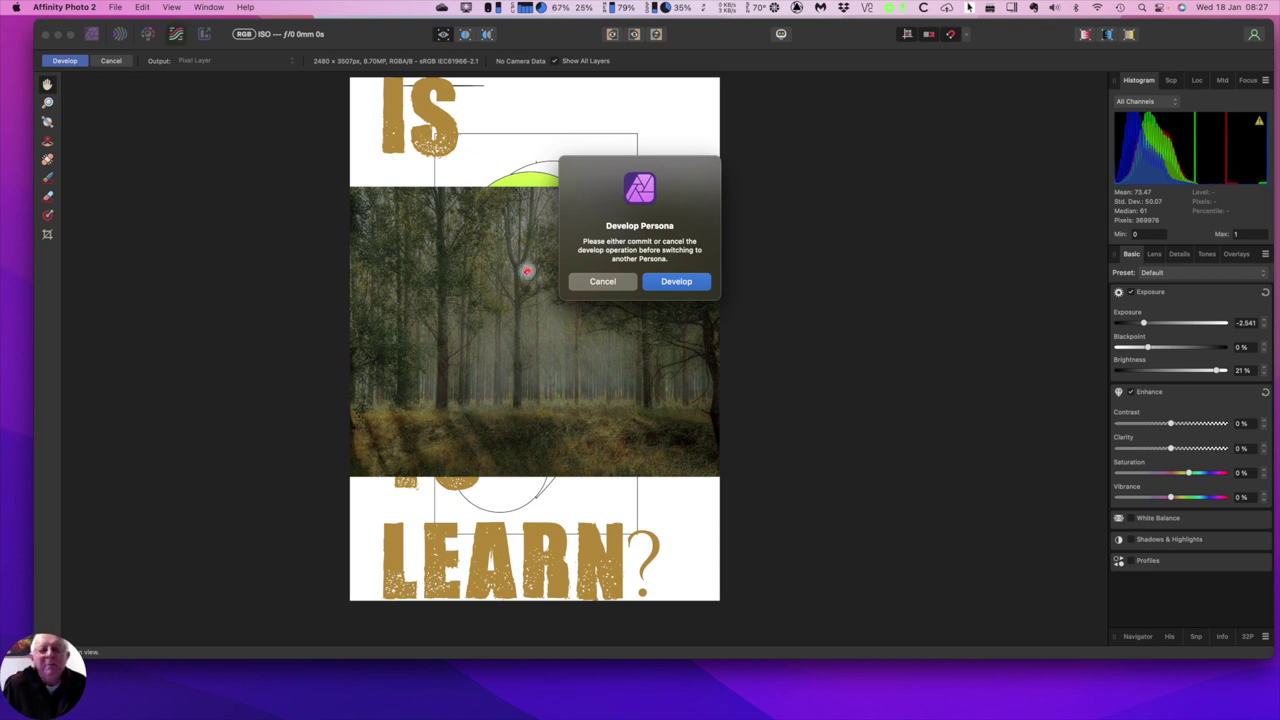
left_click(606, 286)
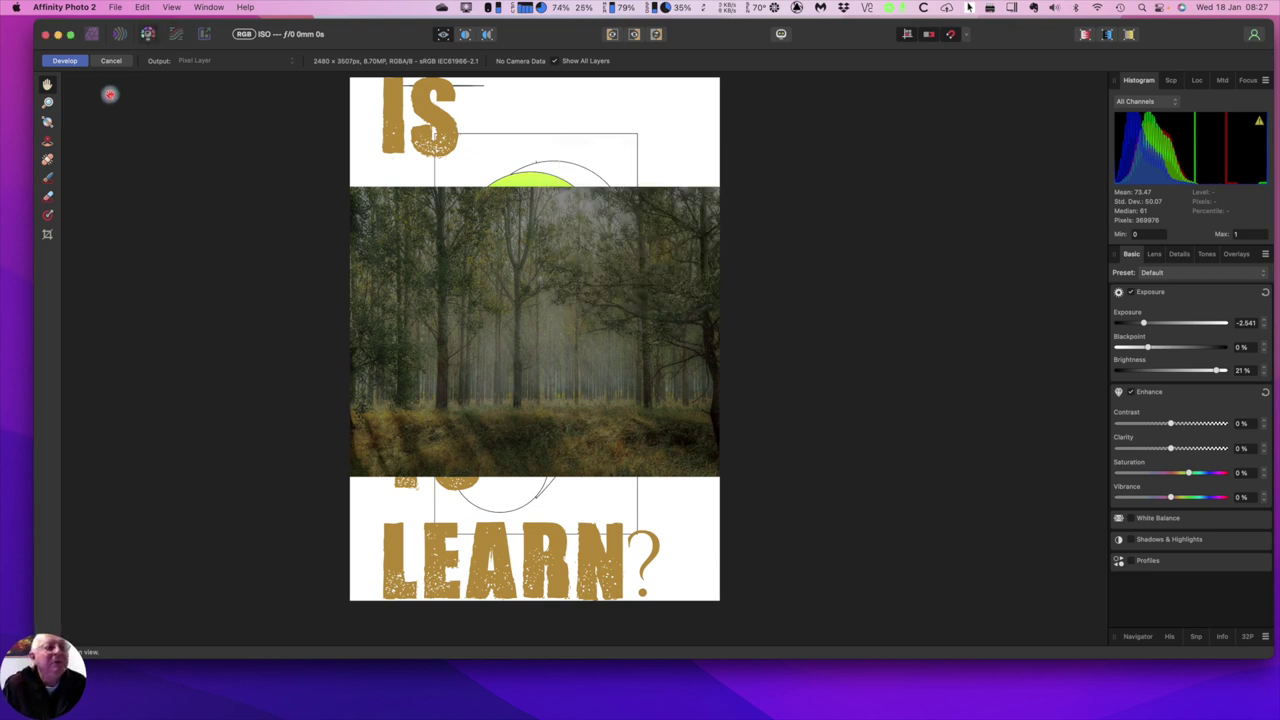
left_click(110, 61)
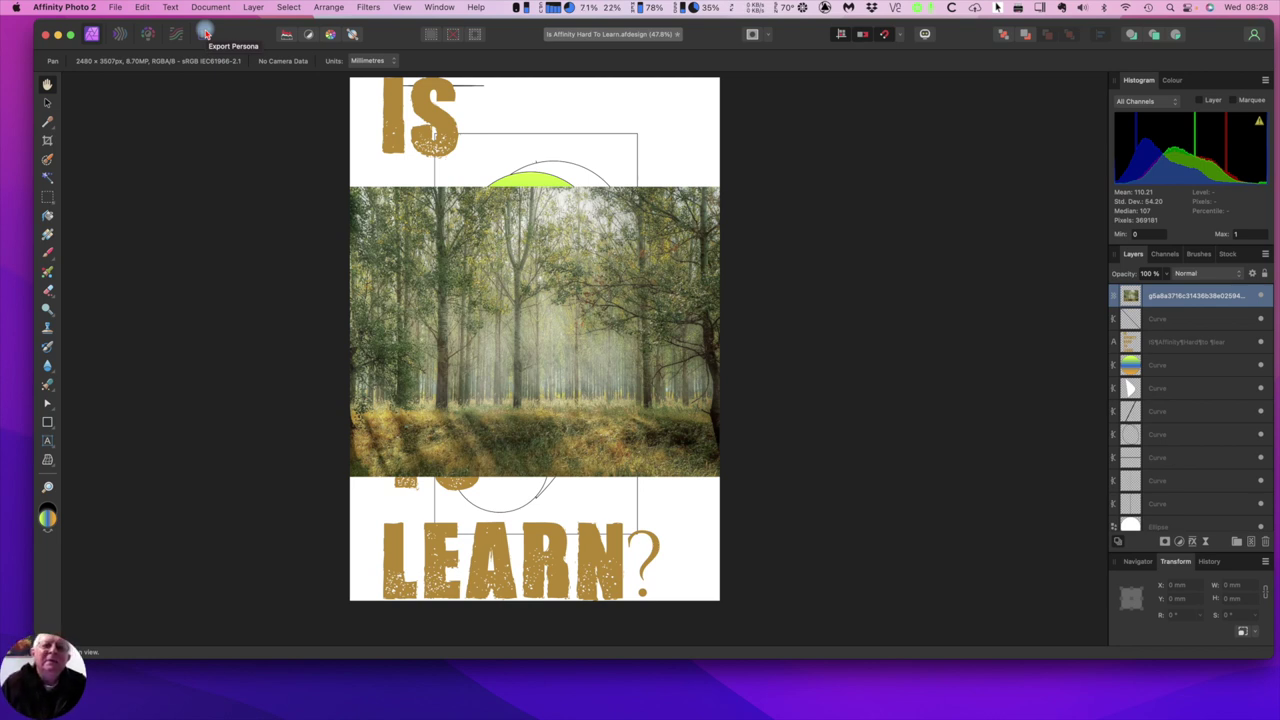
left_click(205, 35)
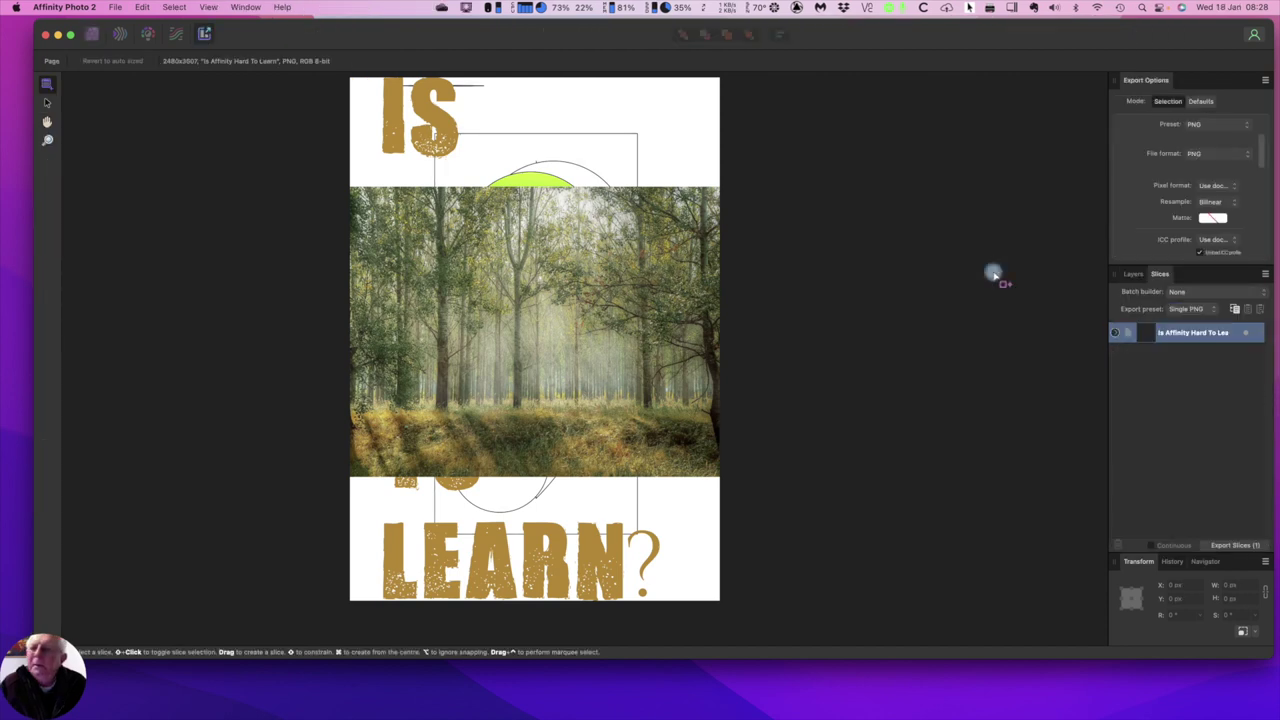
left_click(1168, 104)
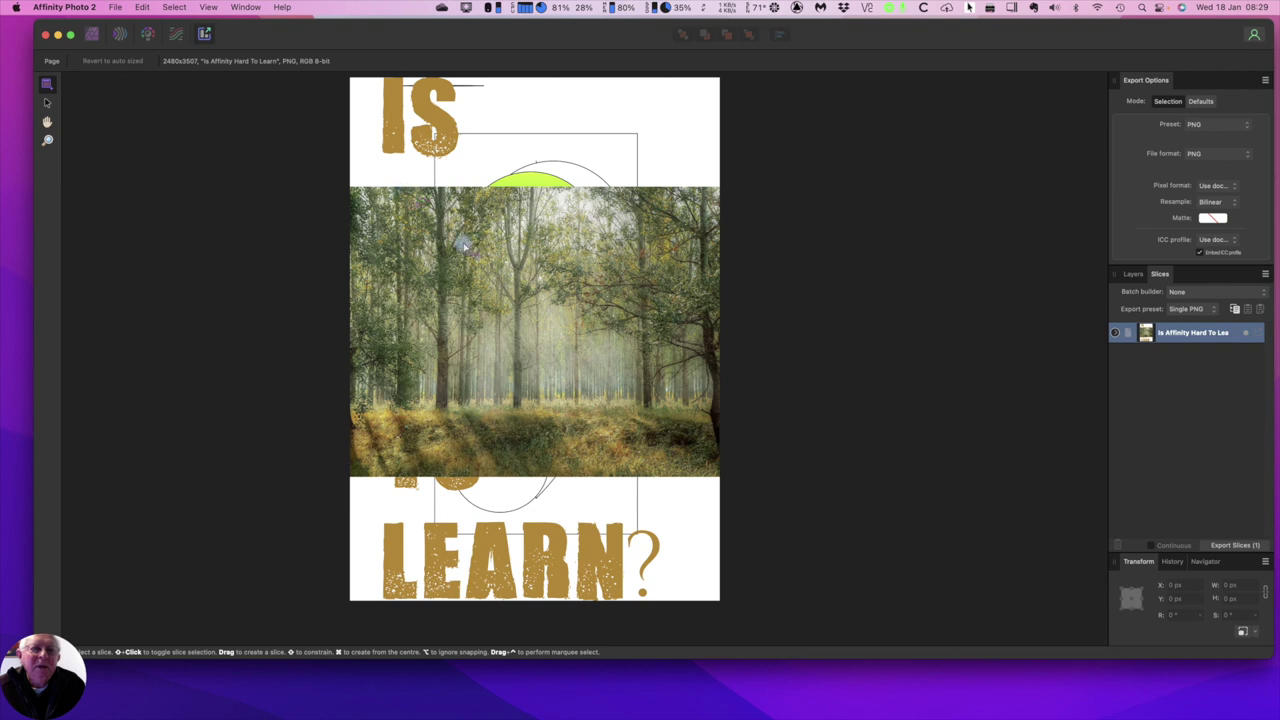
left_click_drag(683, 424, 683, 421)
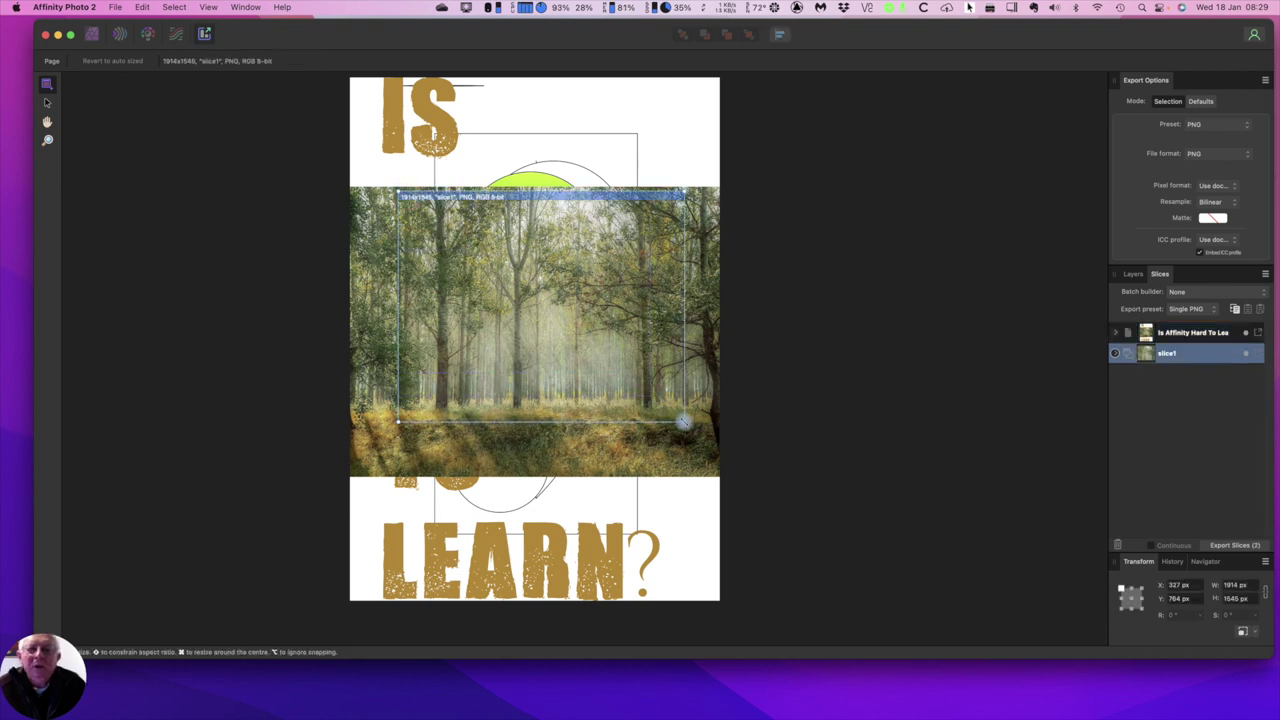
double_click(1167, 358)
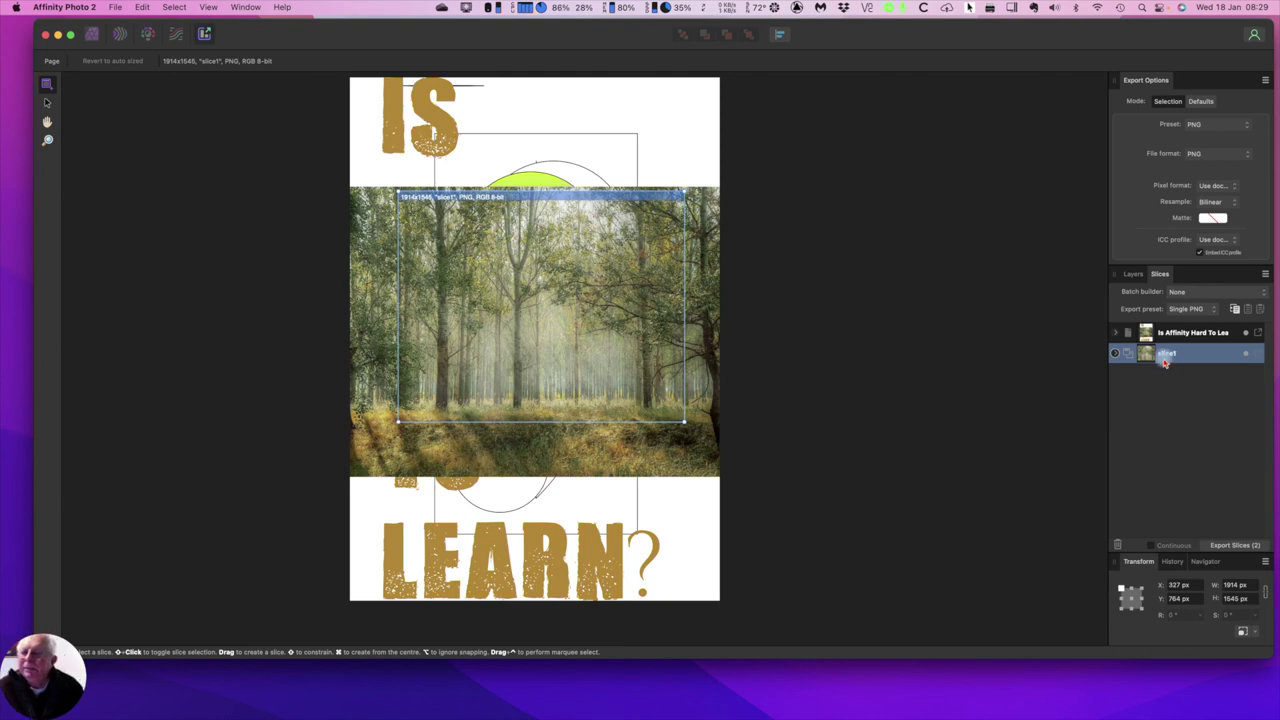
key("Return")
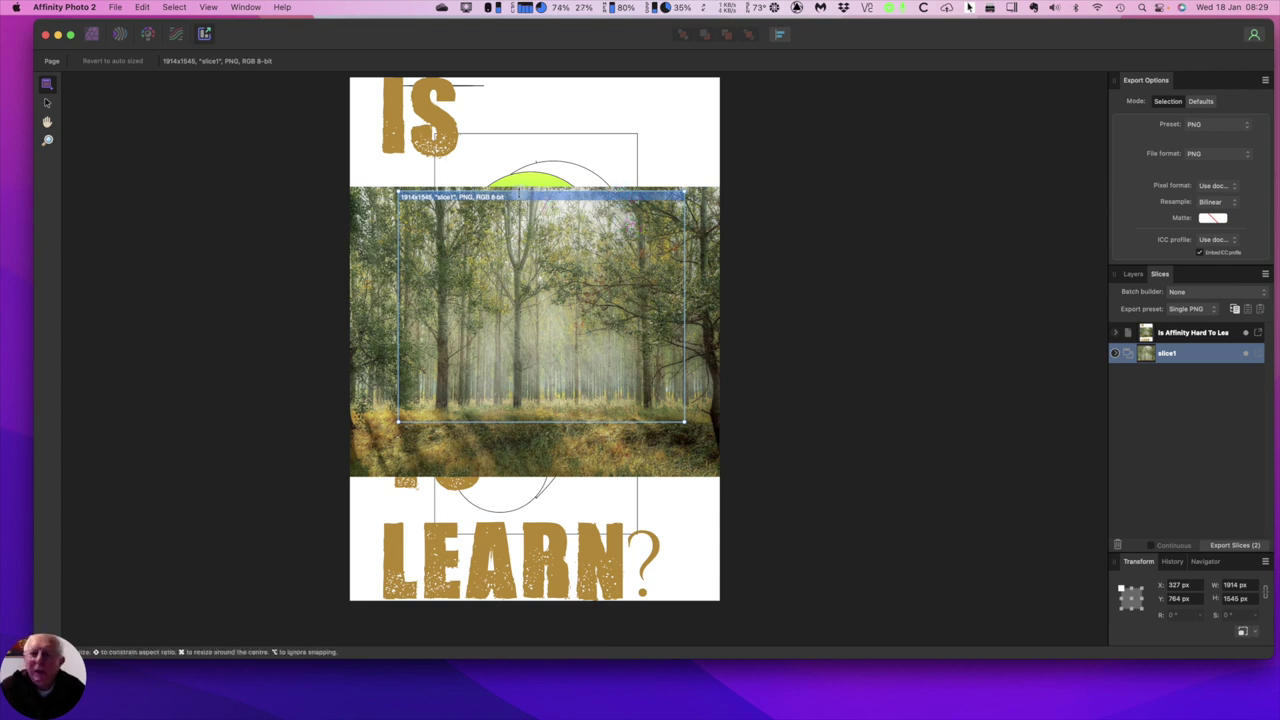
Return to the Photo Persona and show the Colour wheel above the layers
left_click(91, 37)
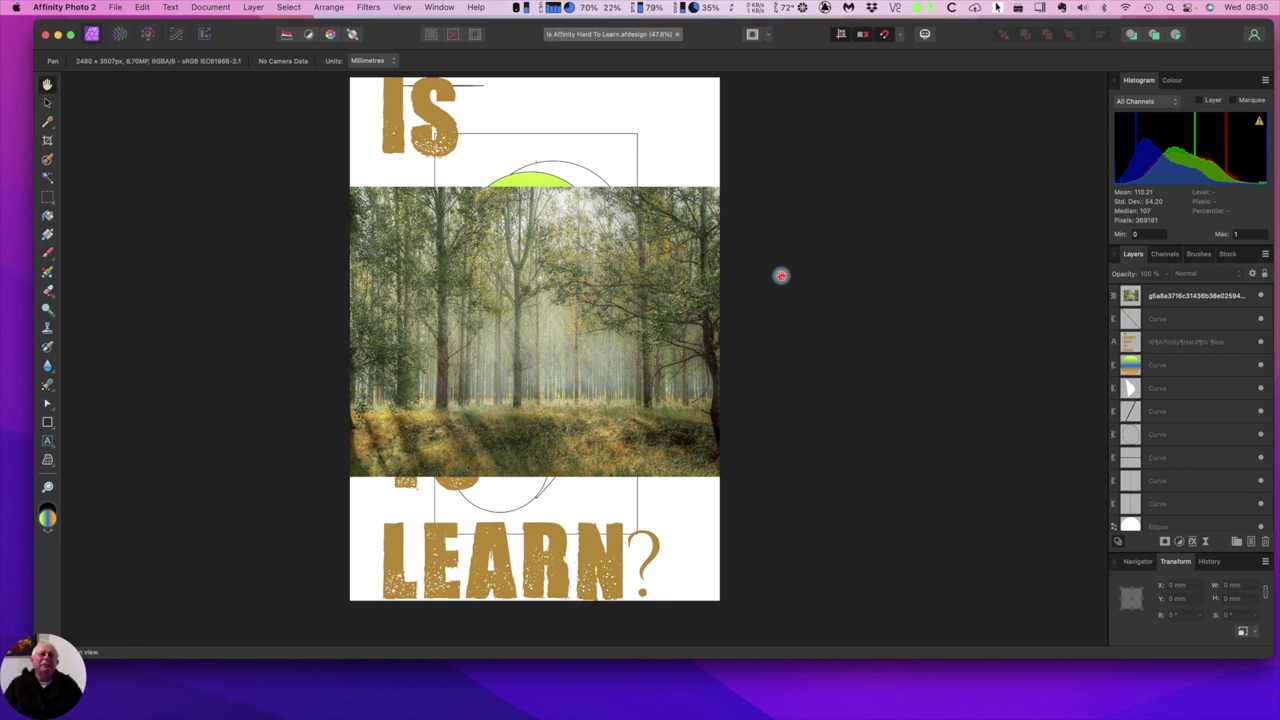
scroll(781, 275, "up", 5)
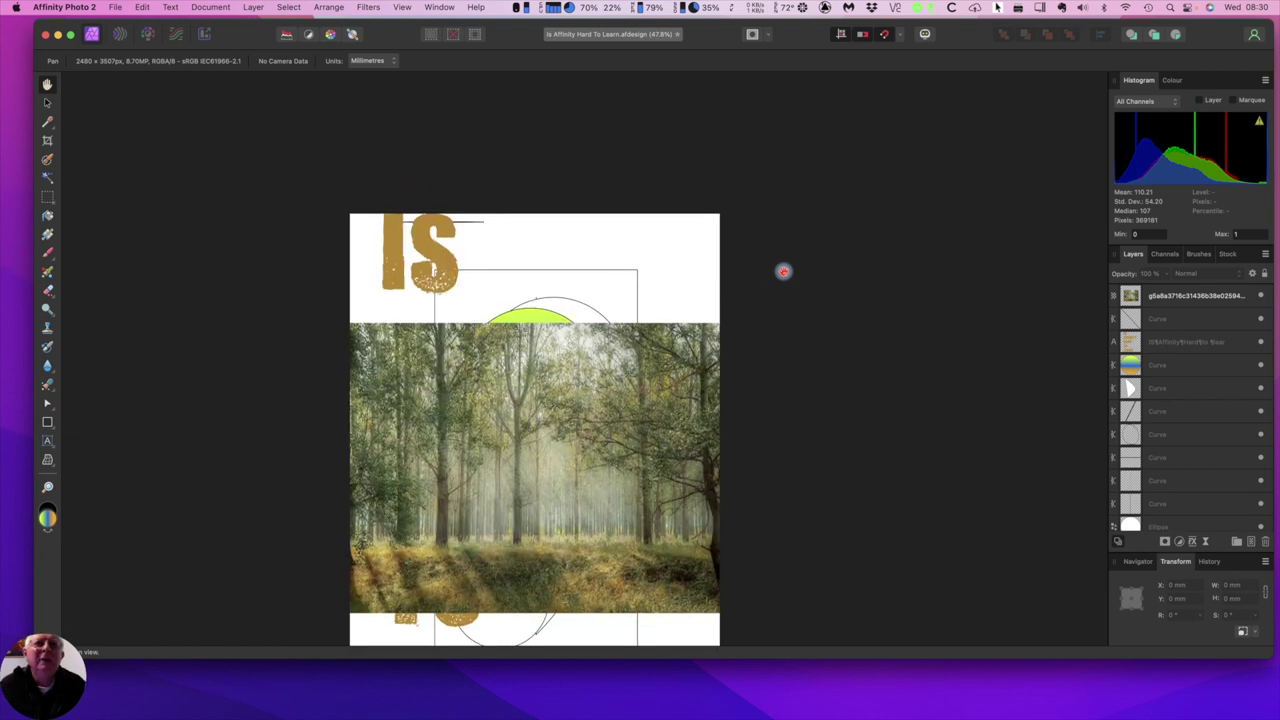
scroll(682, 268, "down", 2)
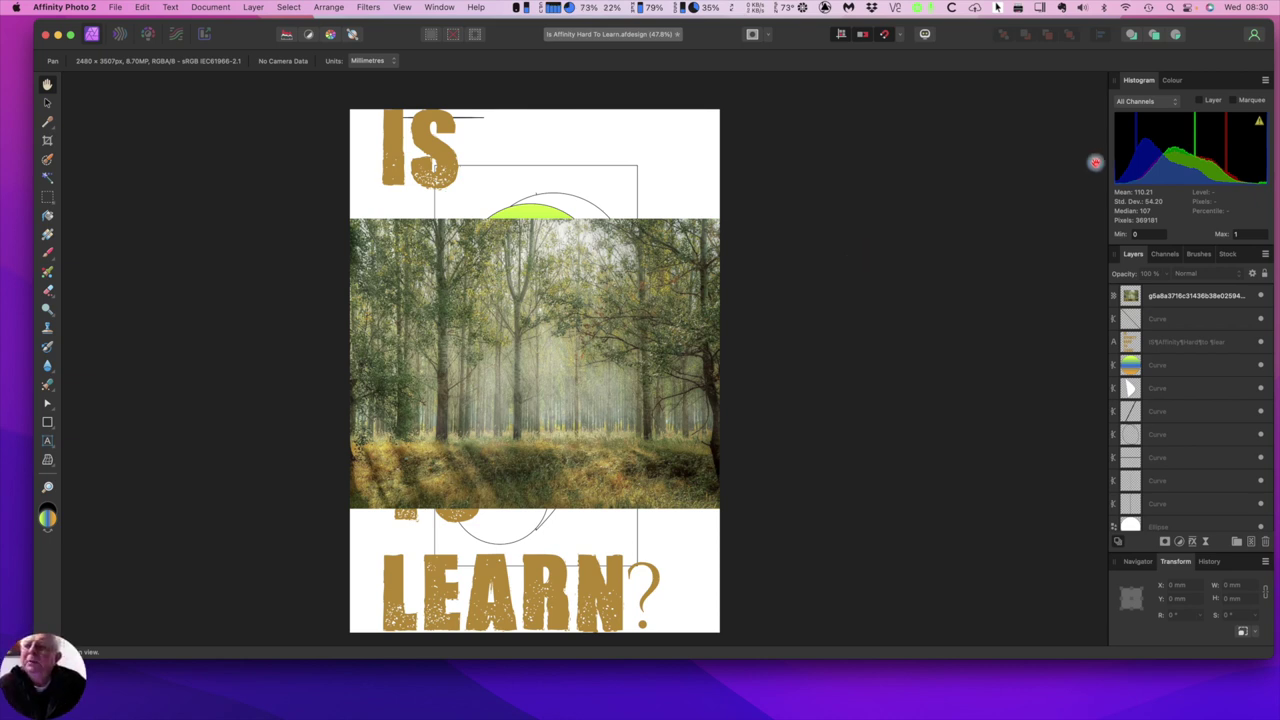
left_click(1173, 82)
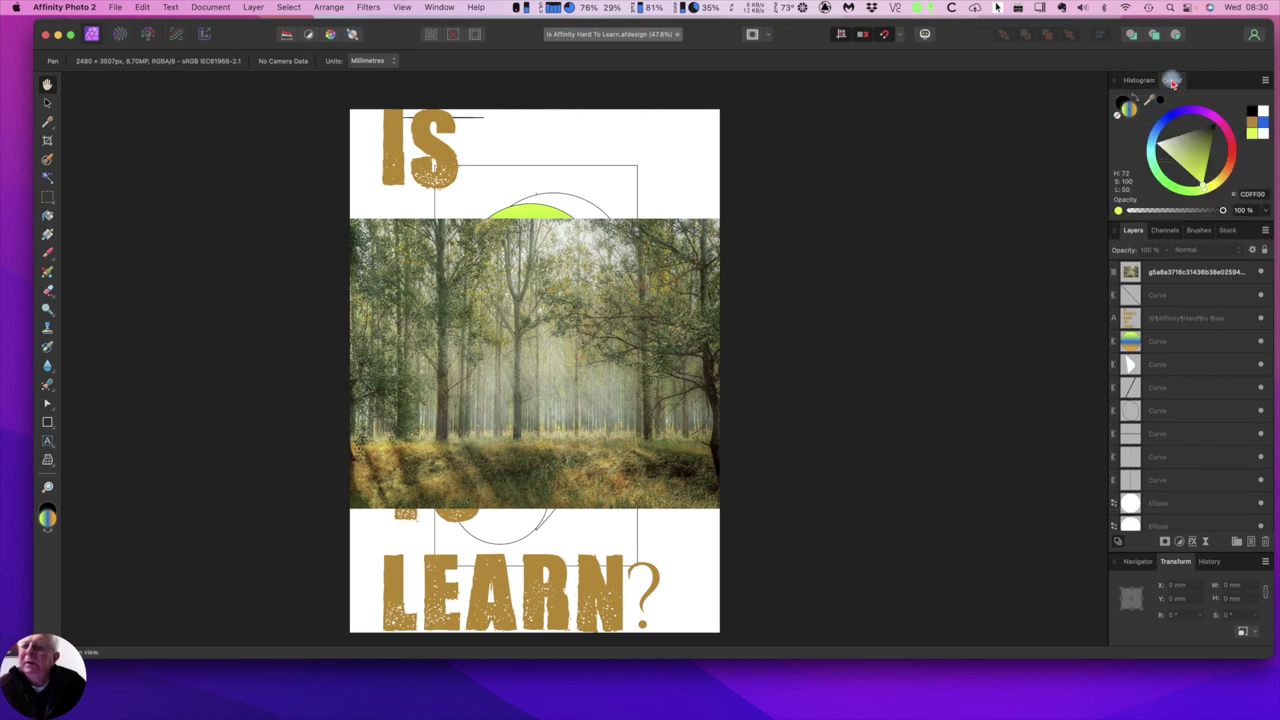
Browse the Stock panel, keeping Pixabay, and the Brushes panel, keeping the Basic category
left_click(1226, 232)
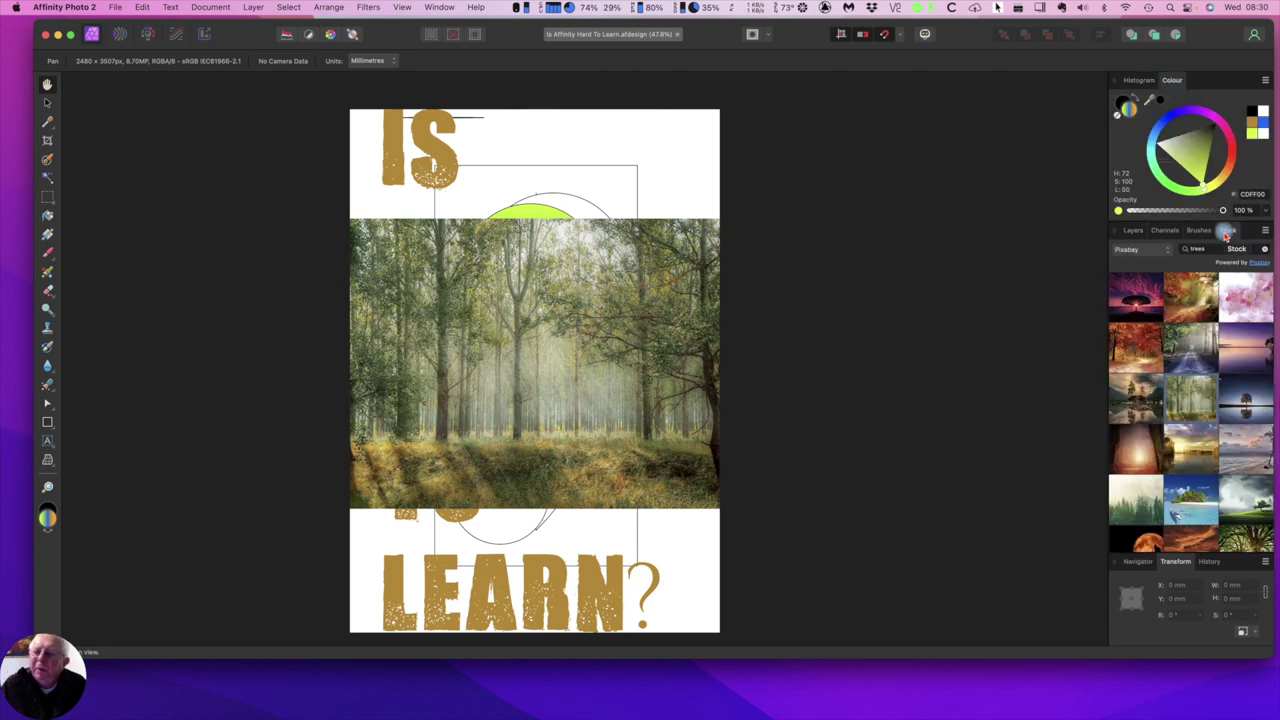
left_click(1166, 252)
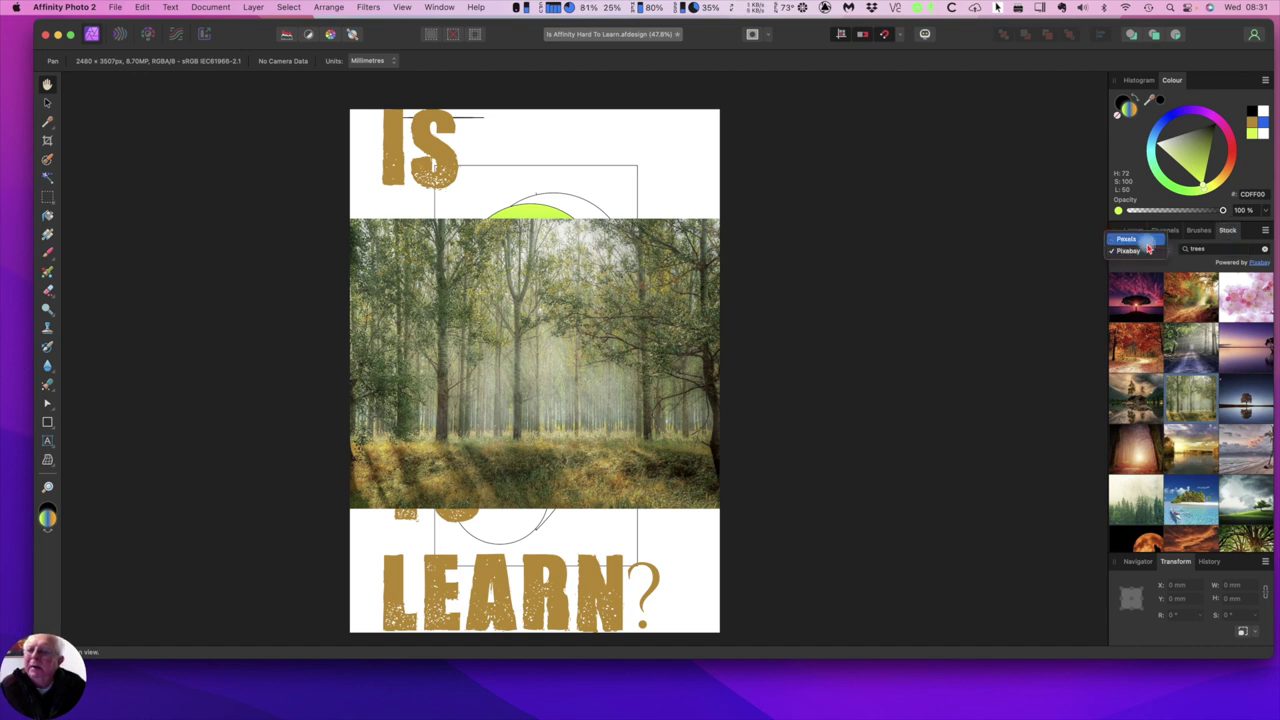
left_click(1198, 234)
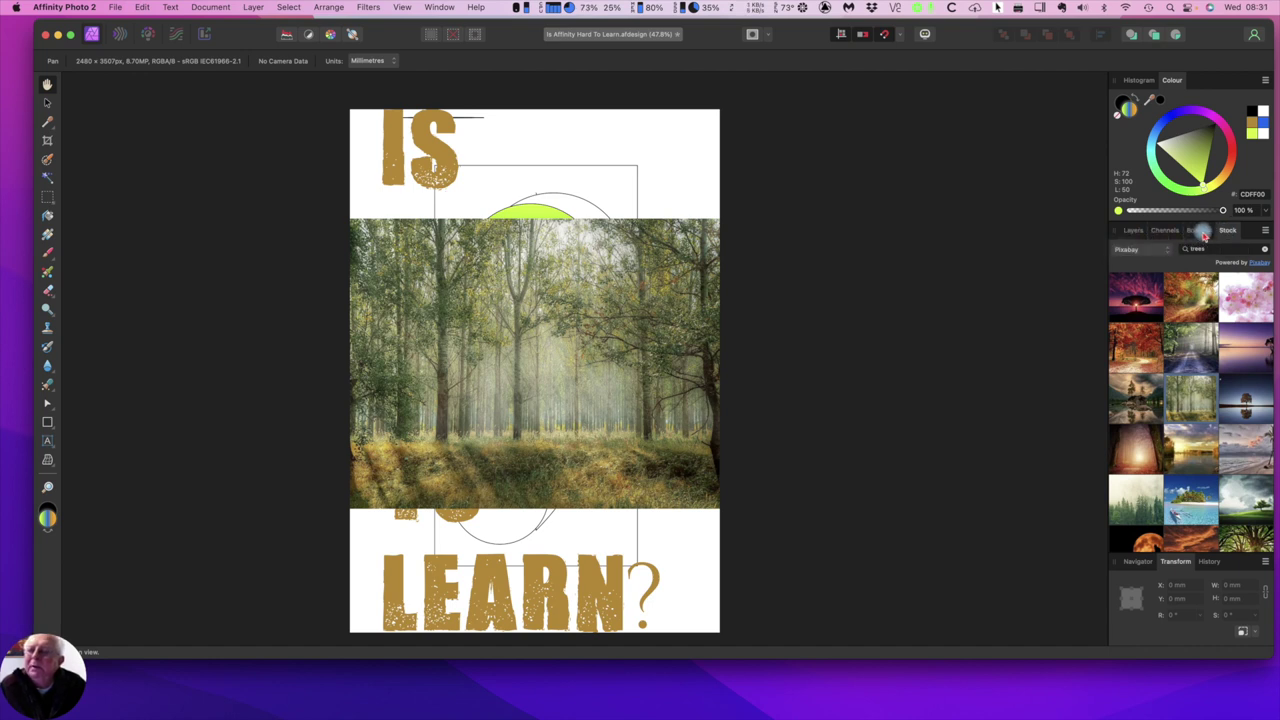
left_click(1200, 232)
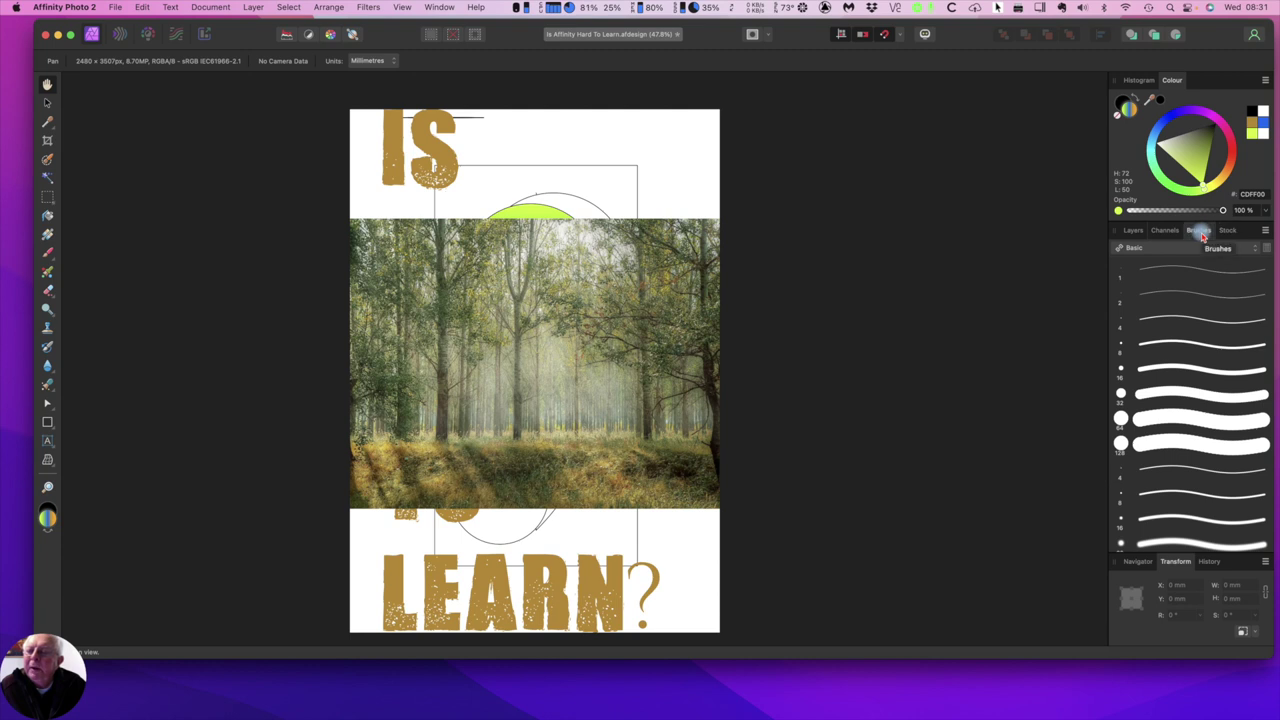
left_click(1254, 250)
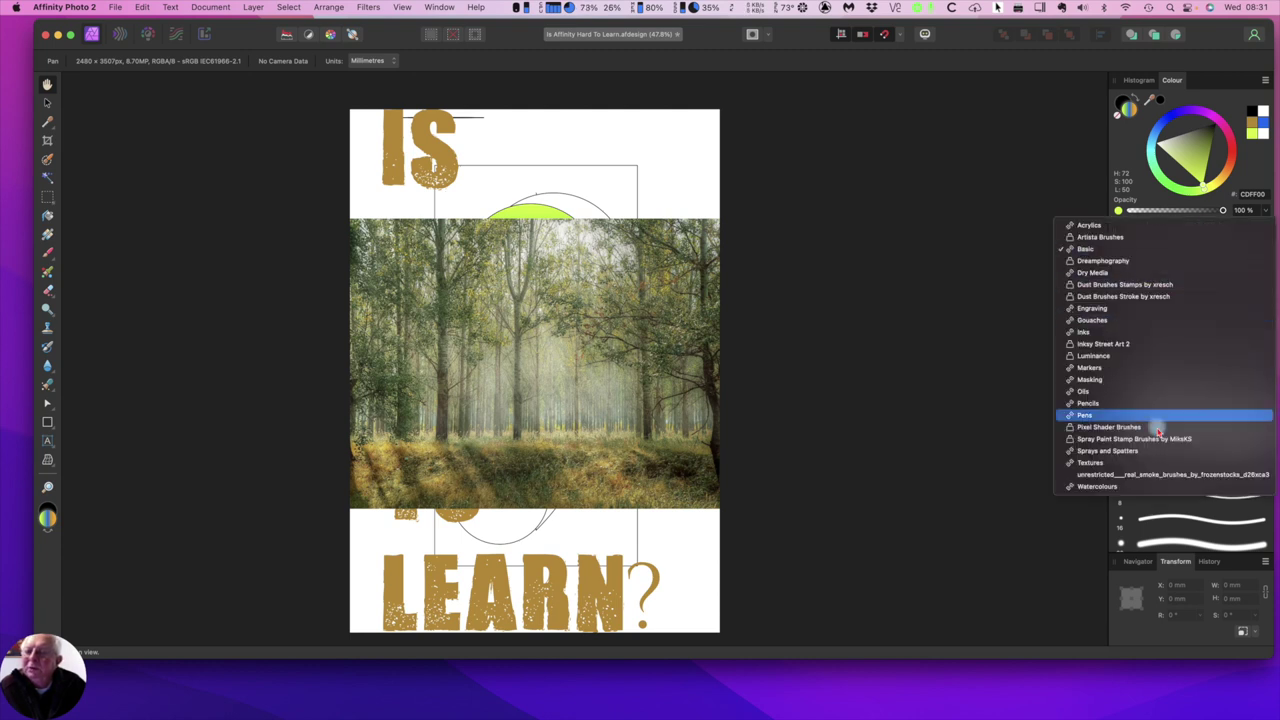
left_click(1059, 204)
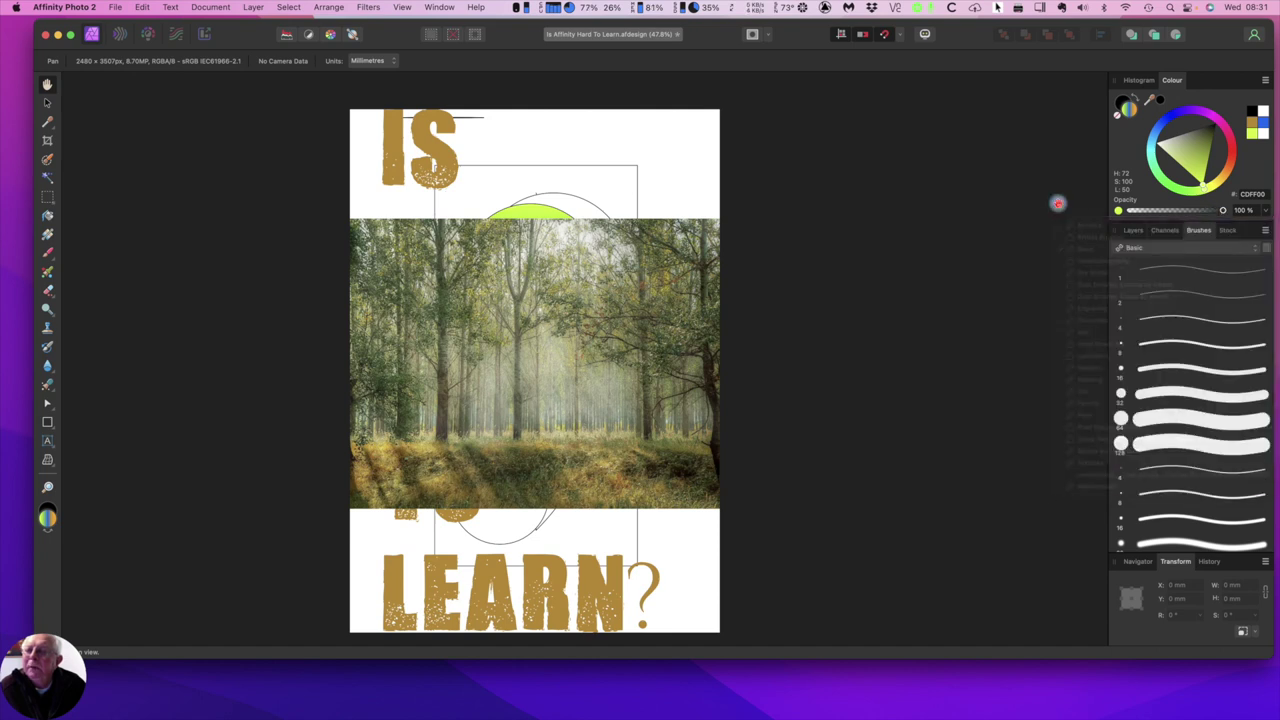
View the Channels panel, return to Layers, and open the Window menu
left_click(1167, 231)
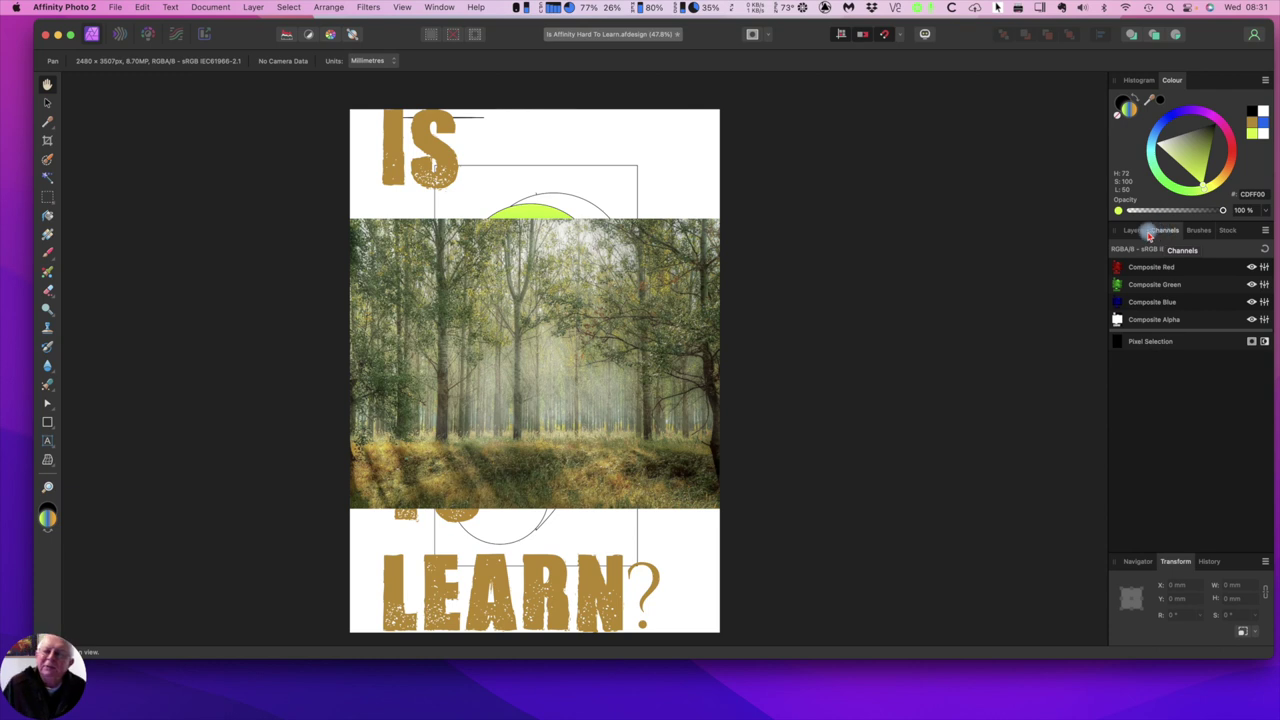
left_click(1133, 232)
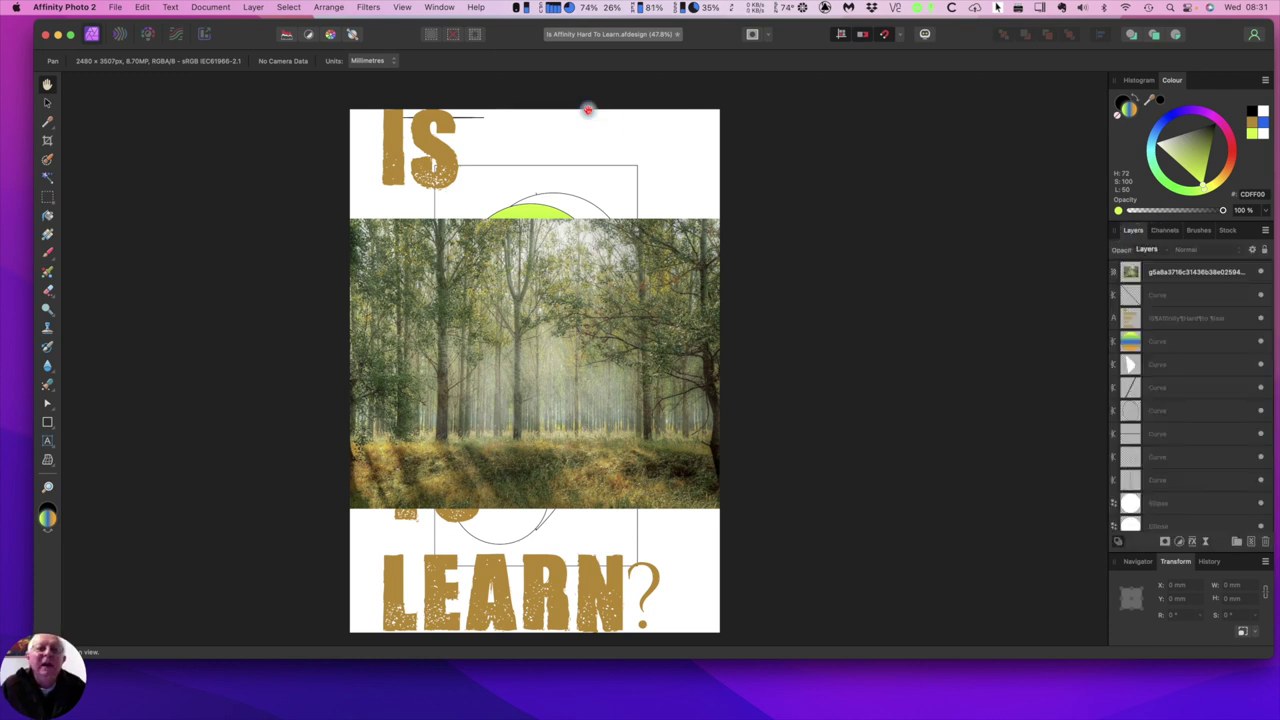
left_click(439, 7)
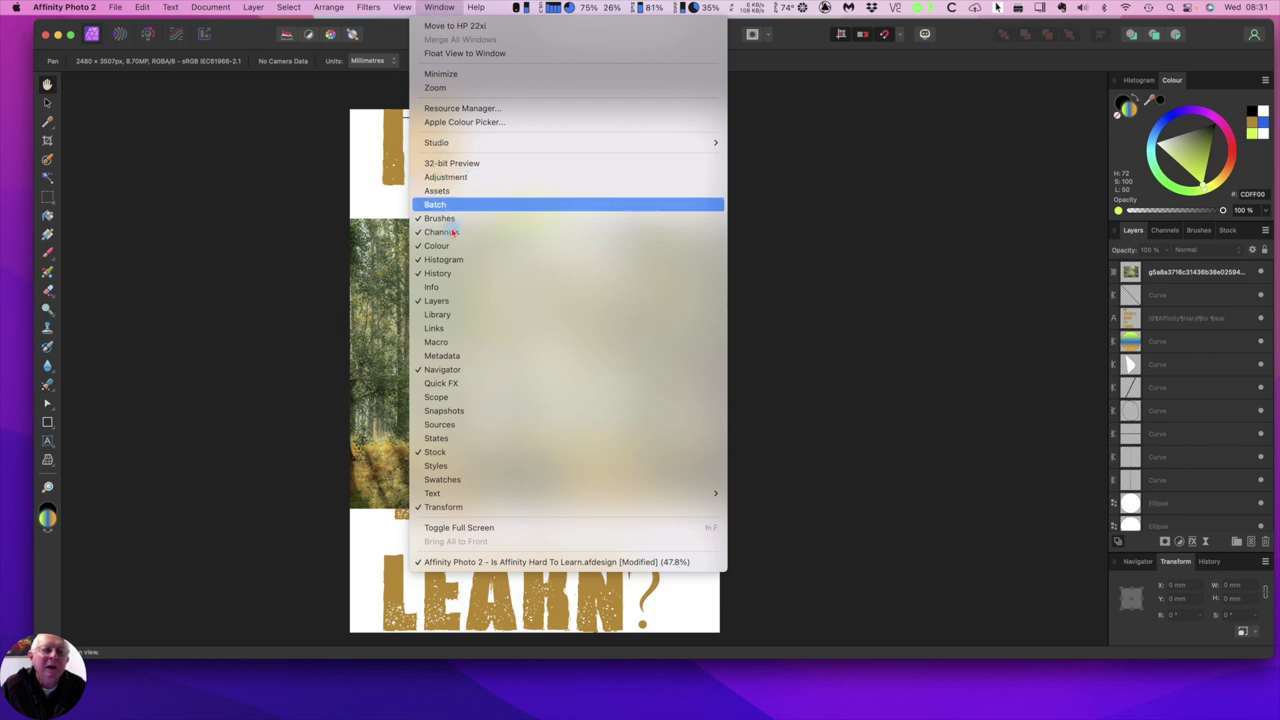
Dismiss the Window menu without toggling any studio panels
mouse_move(528, 152)
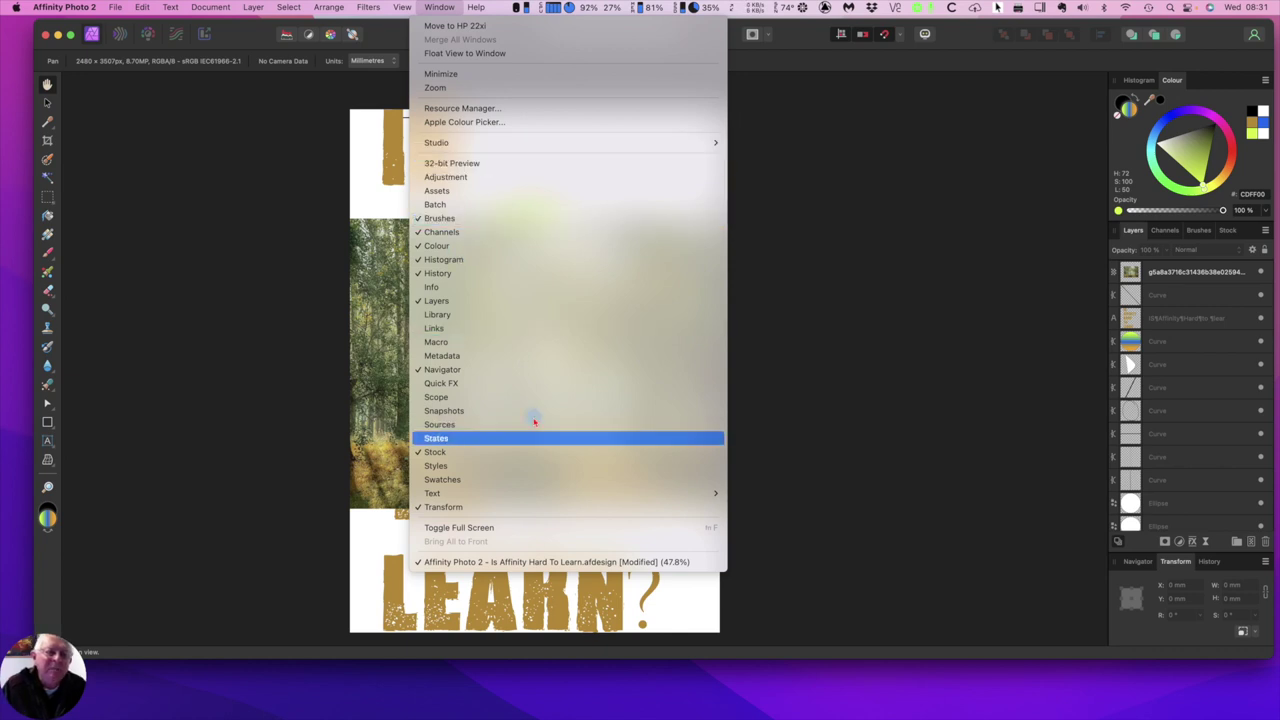
left_click(870, 272)
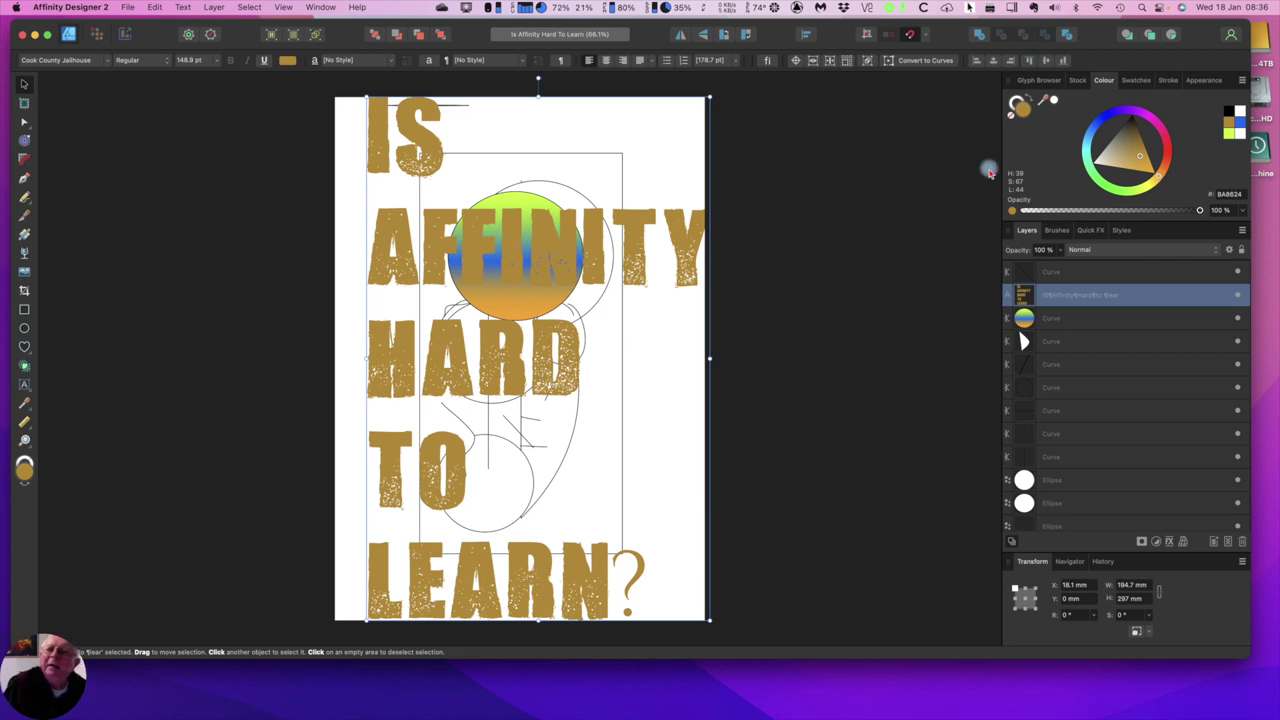
Cycle the top studio tabs, ending on Appearance with the headline's 0 pt stroke and gold fill
left_click(1077, 81)
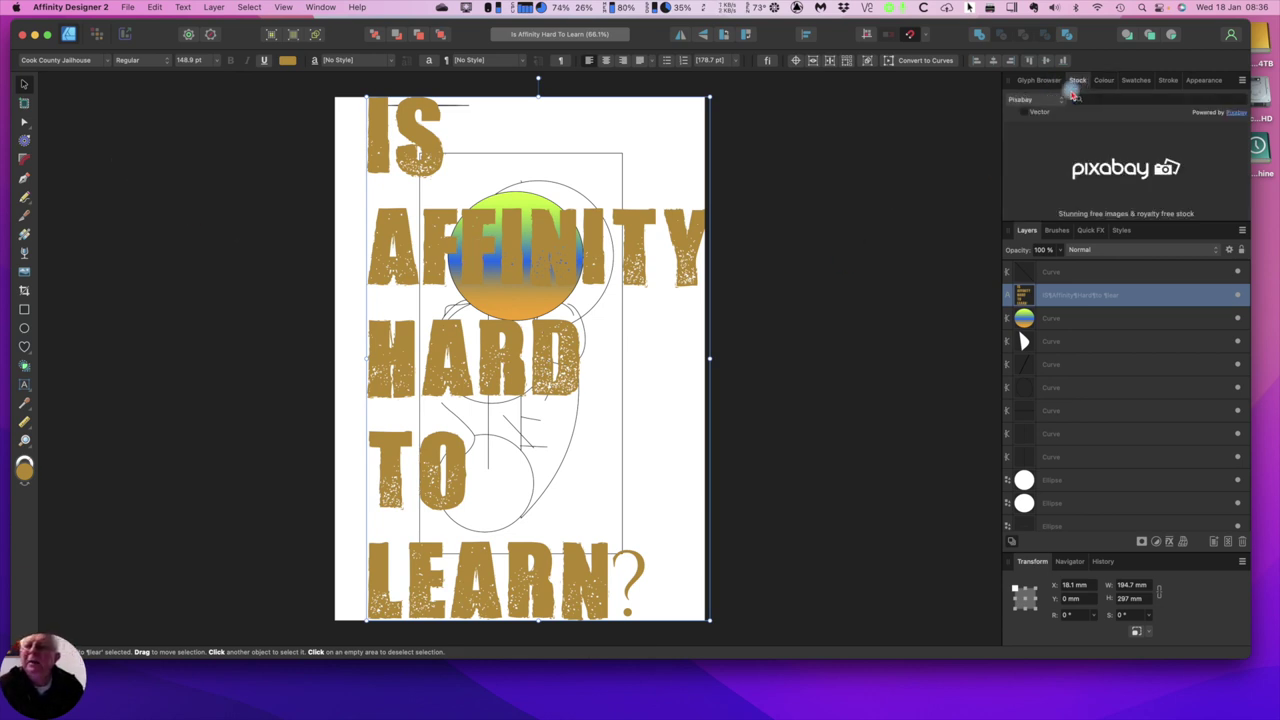
left_click(1048, 81)
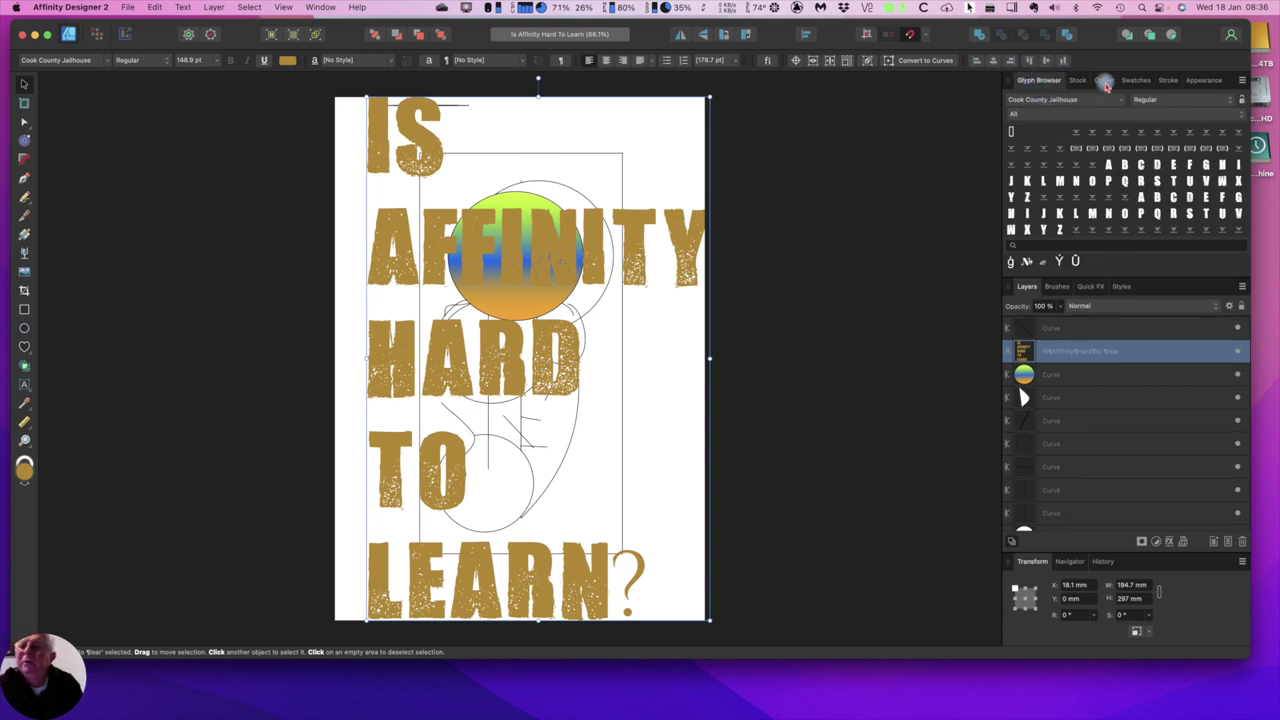
left_click(1105, 81)
left_click(1138, 84)
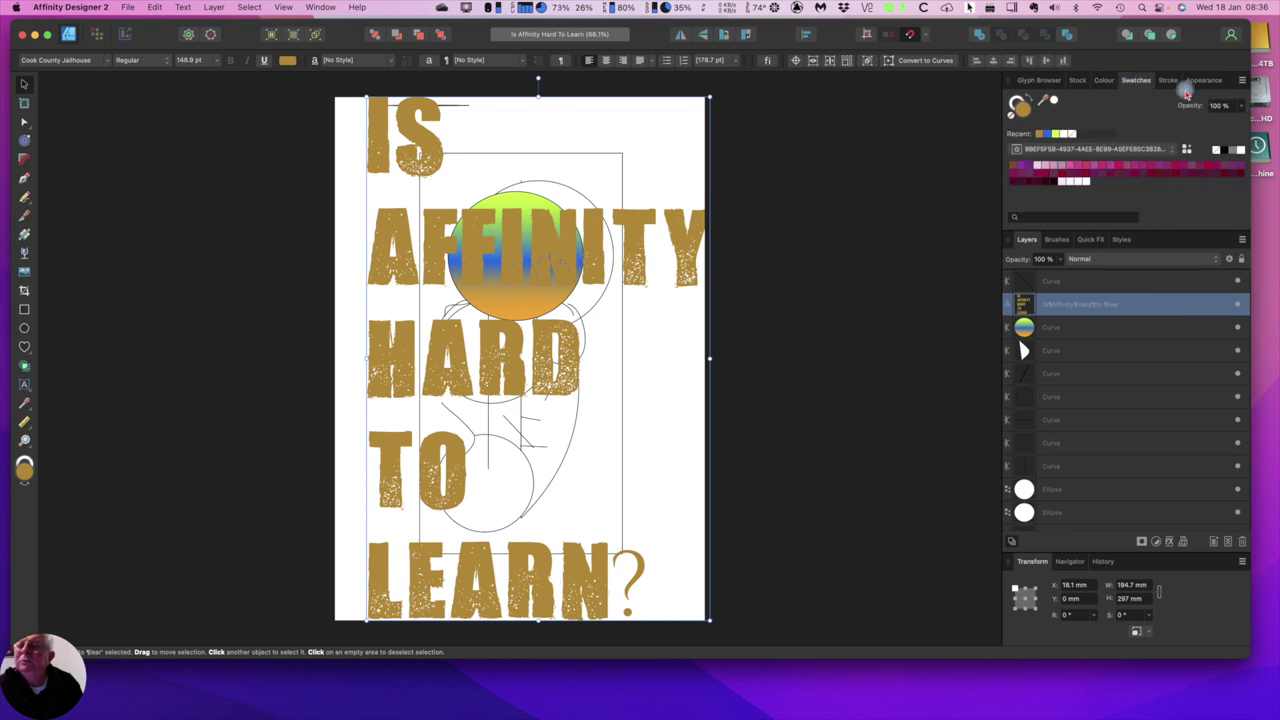
left_click(1172, 83)
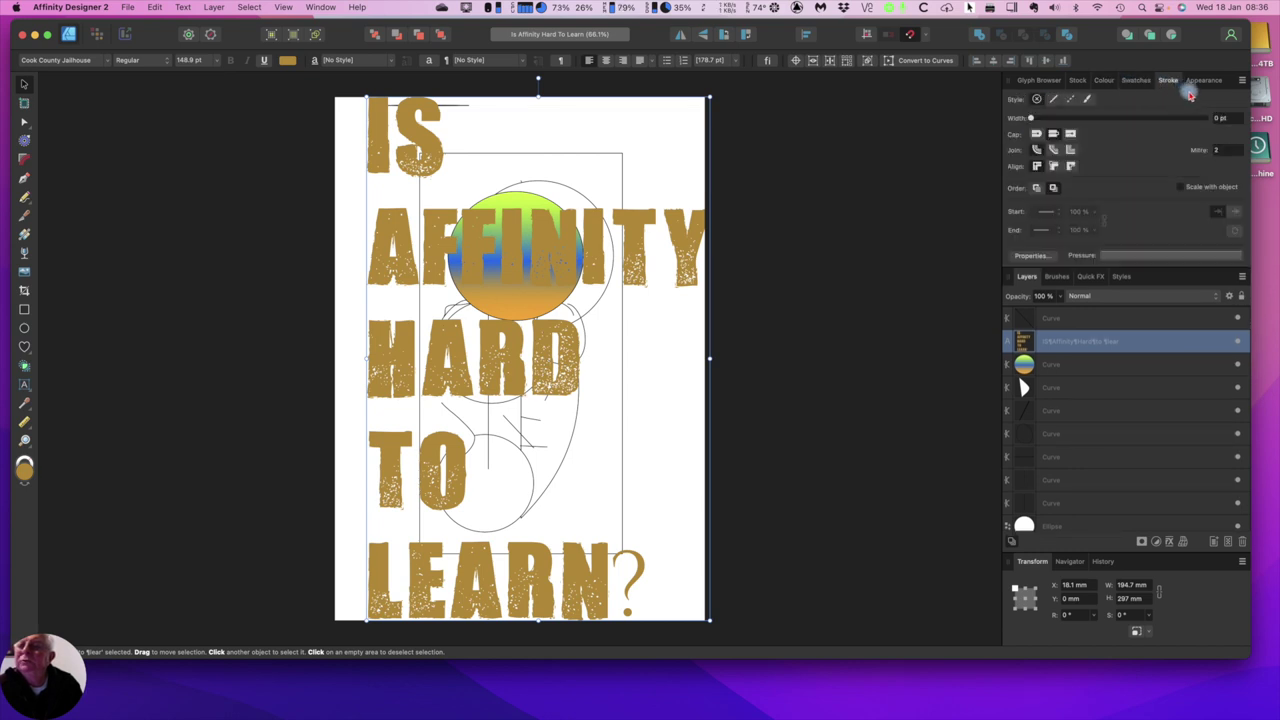
left_click(1204, 80)
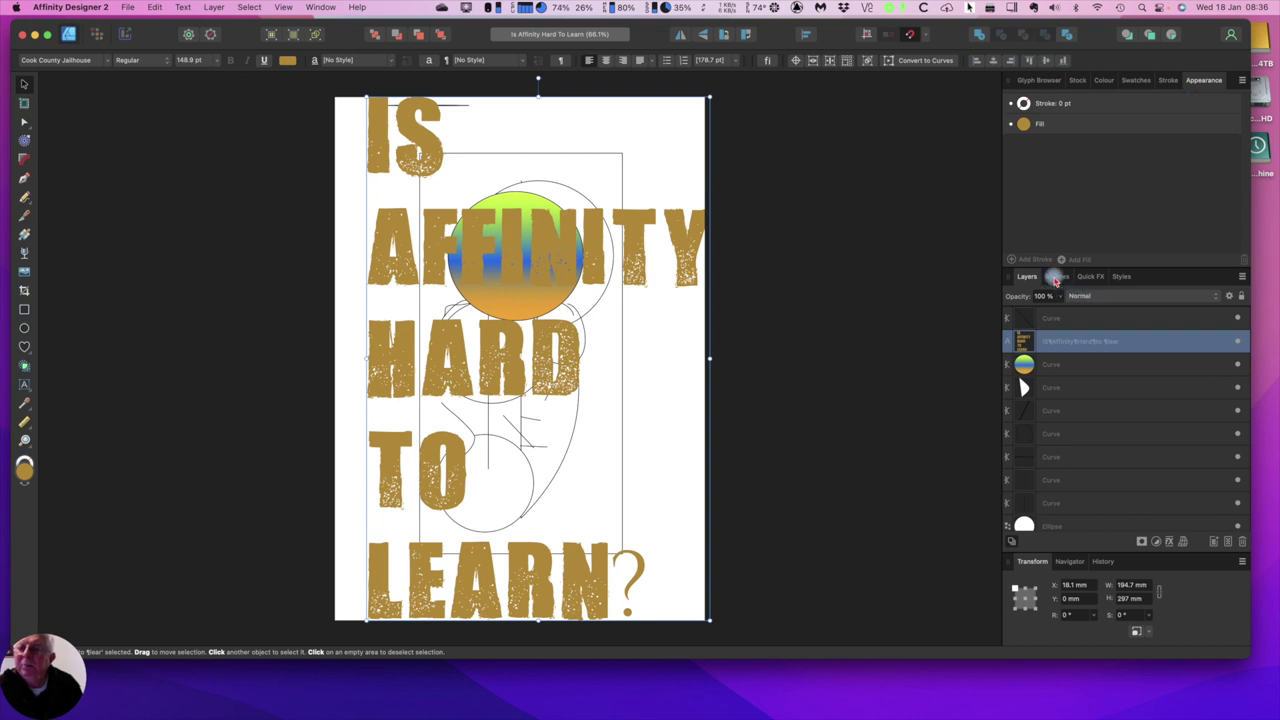
Cycle the Brushes, Quick FX and Styles tabs, then show the Navigator and History panels
left_click(1055, 278)
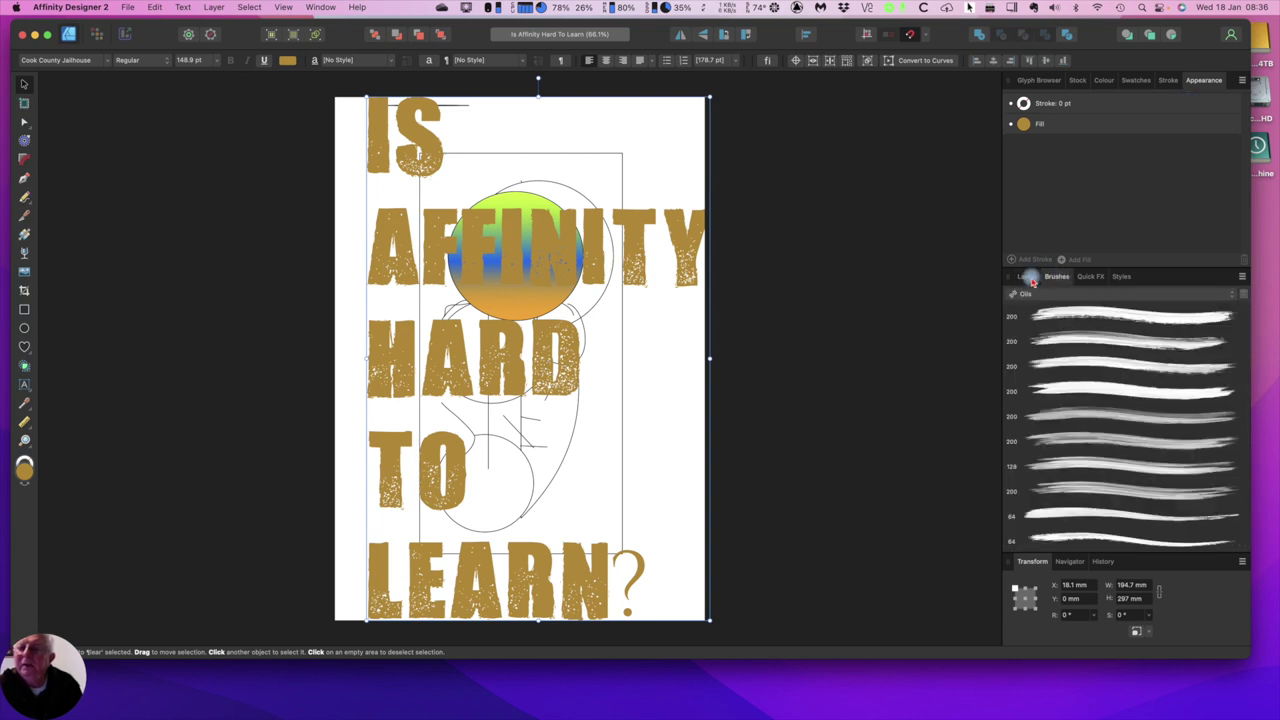
left_click(1031, 277)
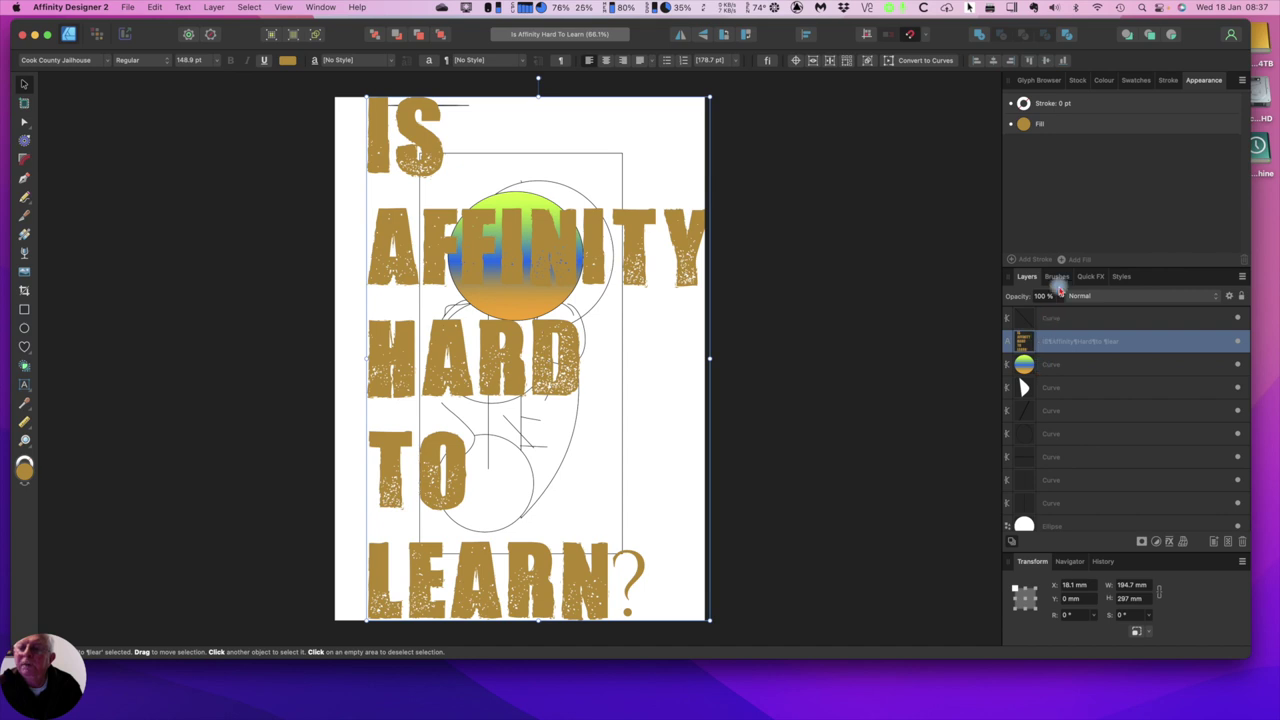
left_click(1089, 278)
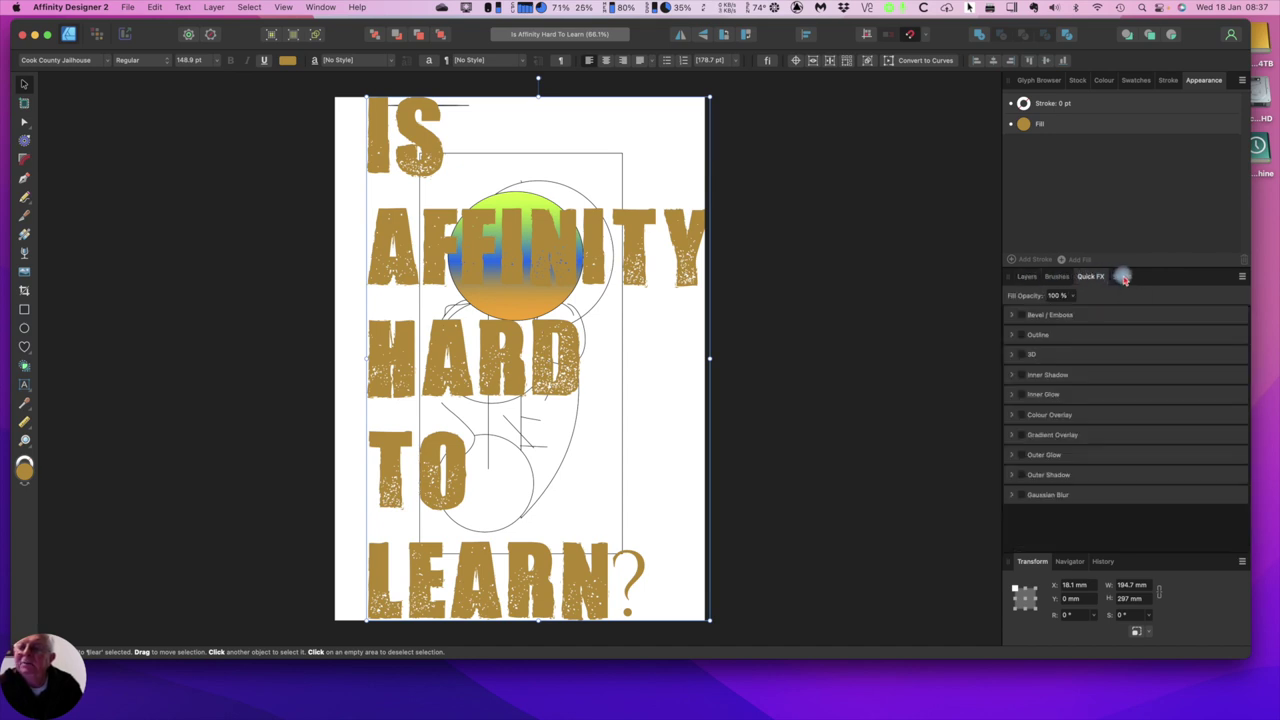
left_click(1122, 278)
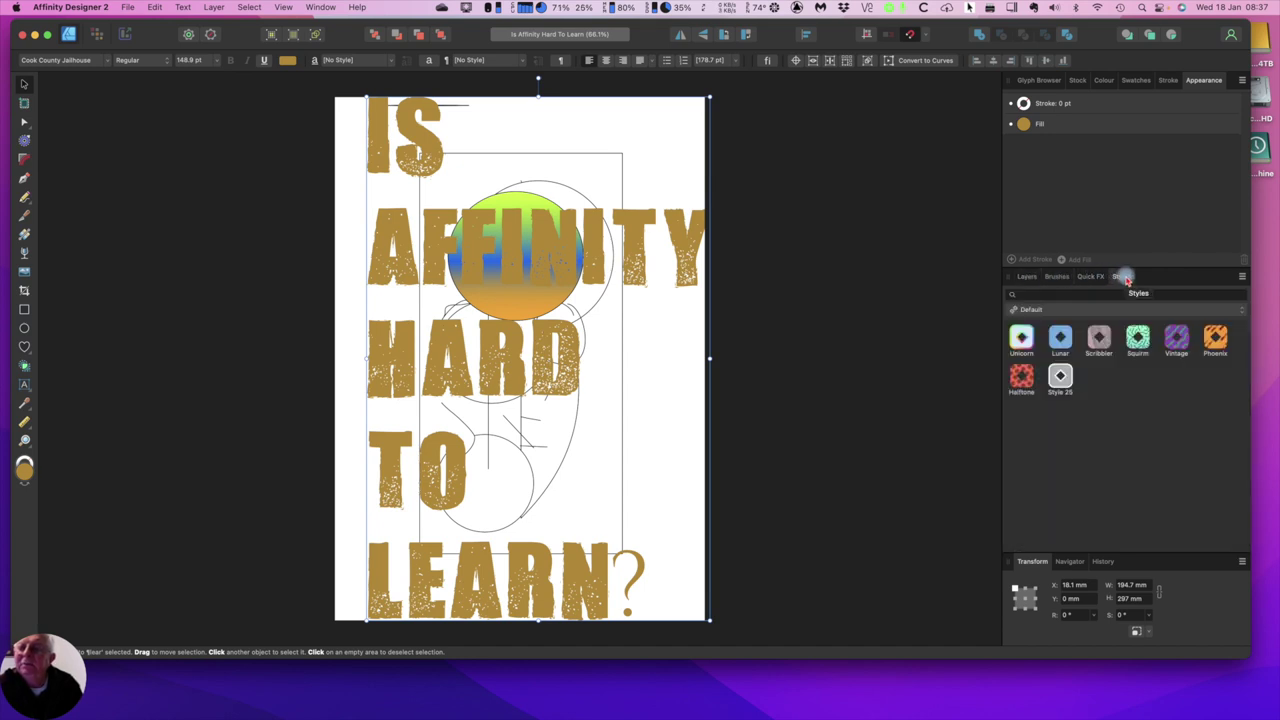
left_click(1027, 277)
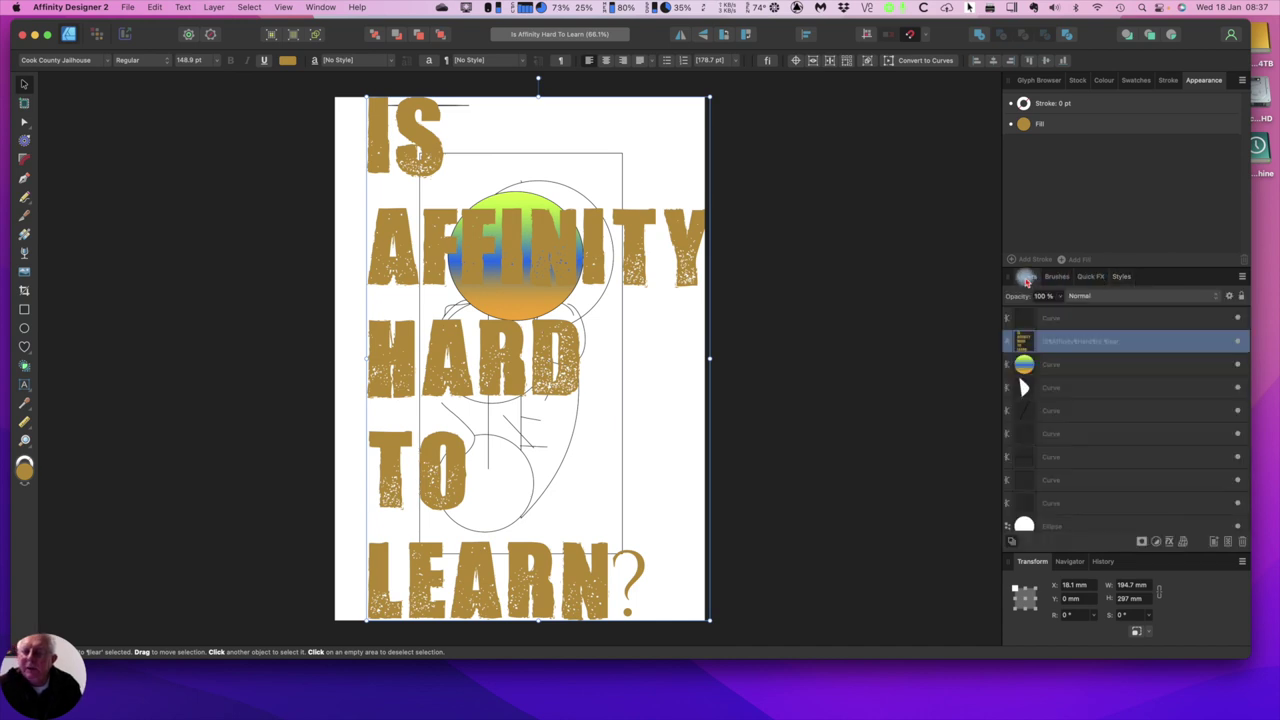
left_click(1069, 562)
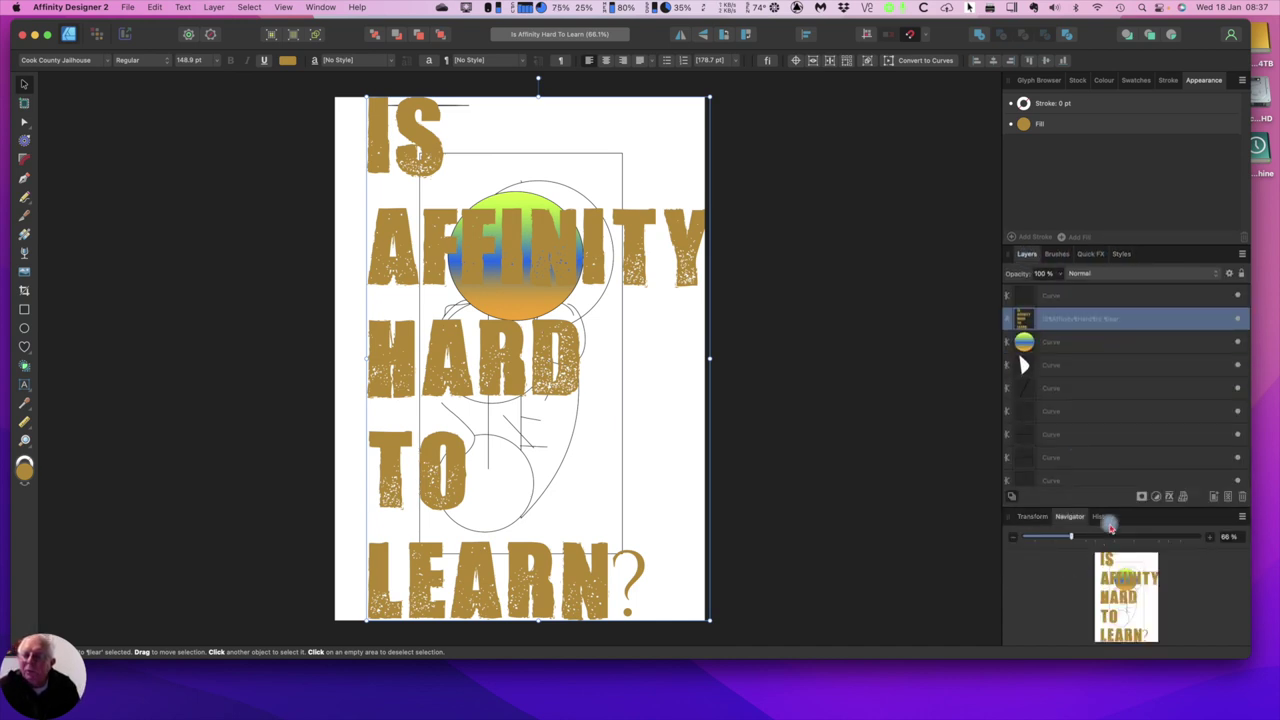
left_click(1104, 518)
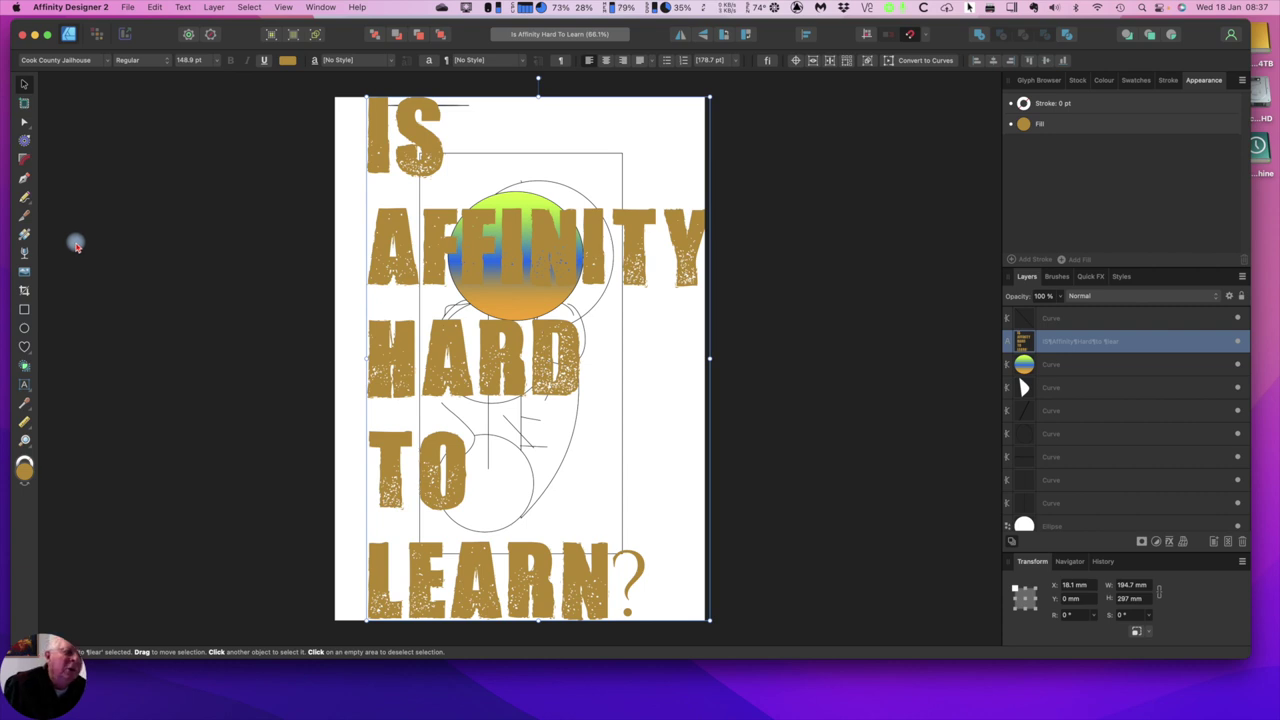
Draw a straight Pen line across the top of the page above the title
left_click(25, 178)
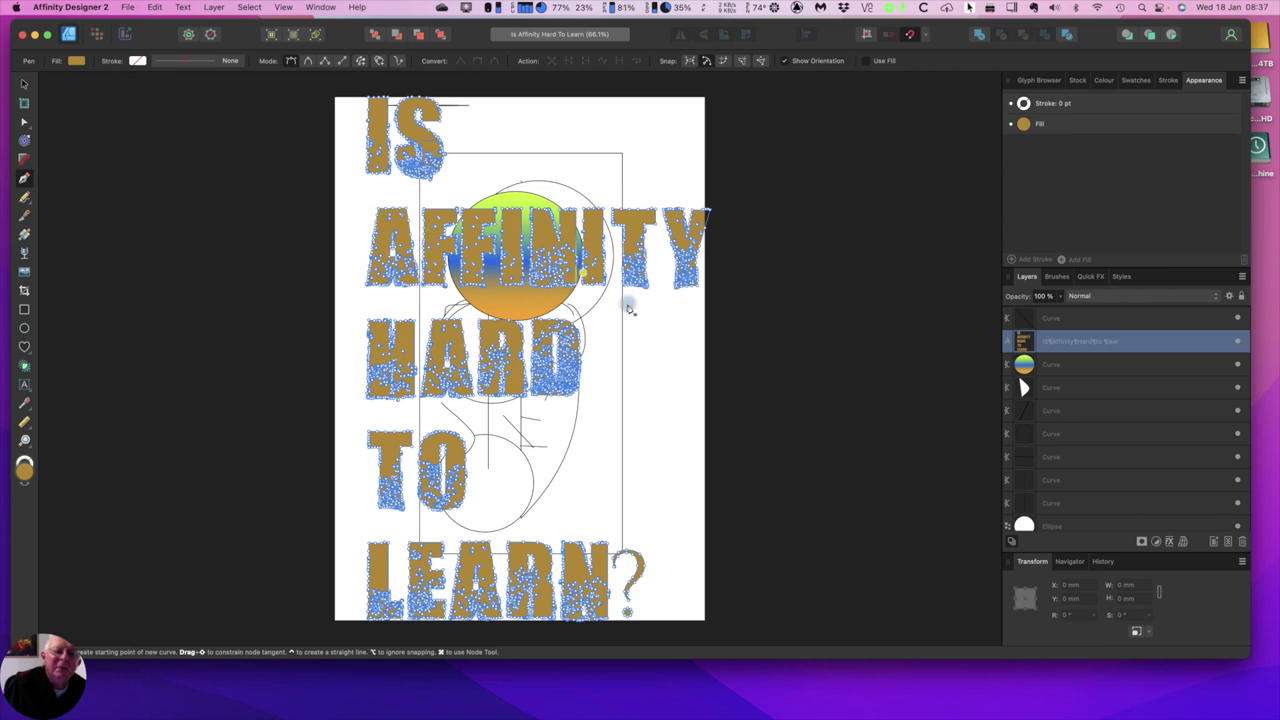
left_click(505, 129)
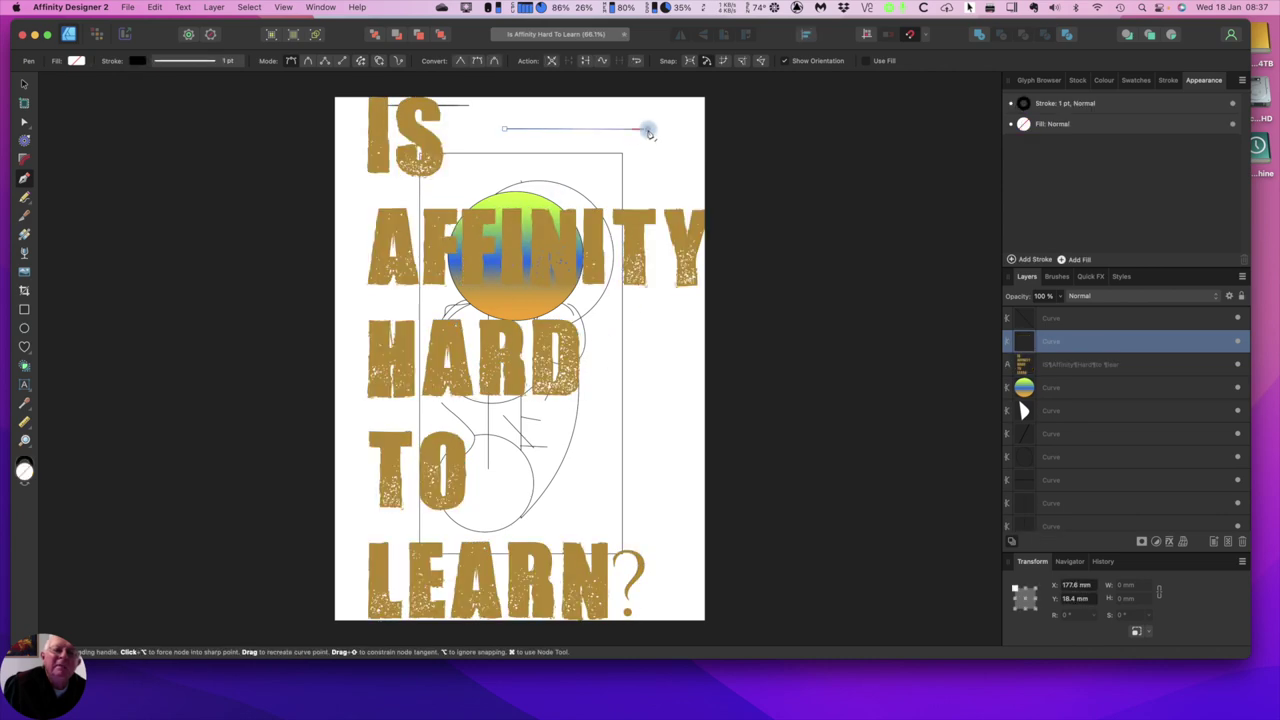
left_click(648, 130)
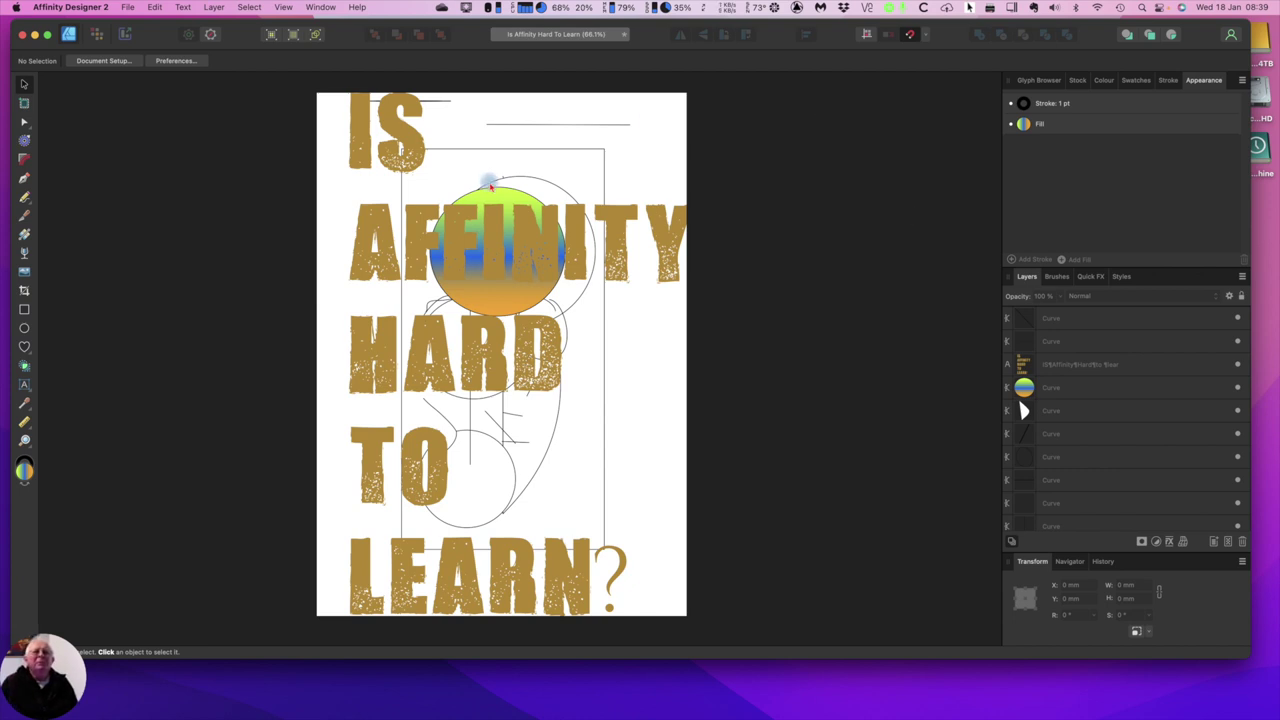
left_click(549, 119)
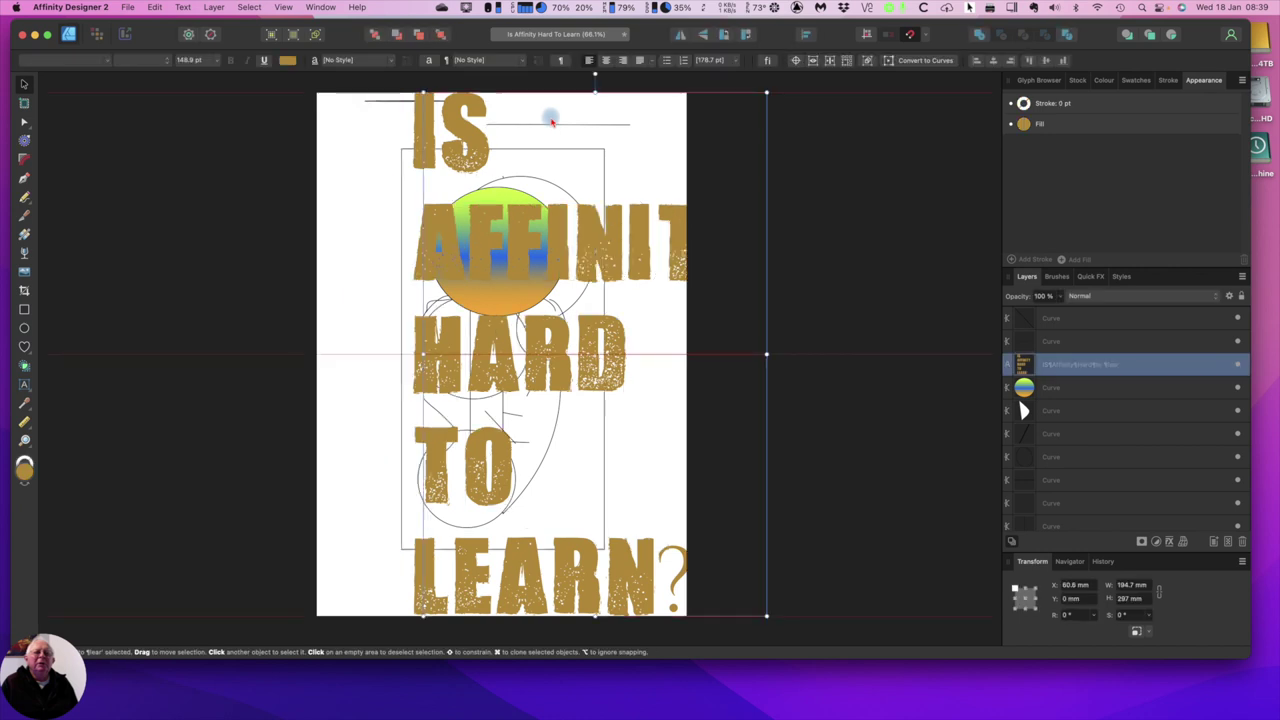
scroll(549, 119, "left", 5)
scroll(549, 119, "right", 5)
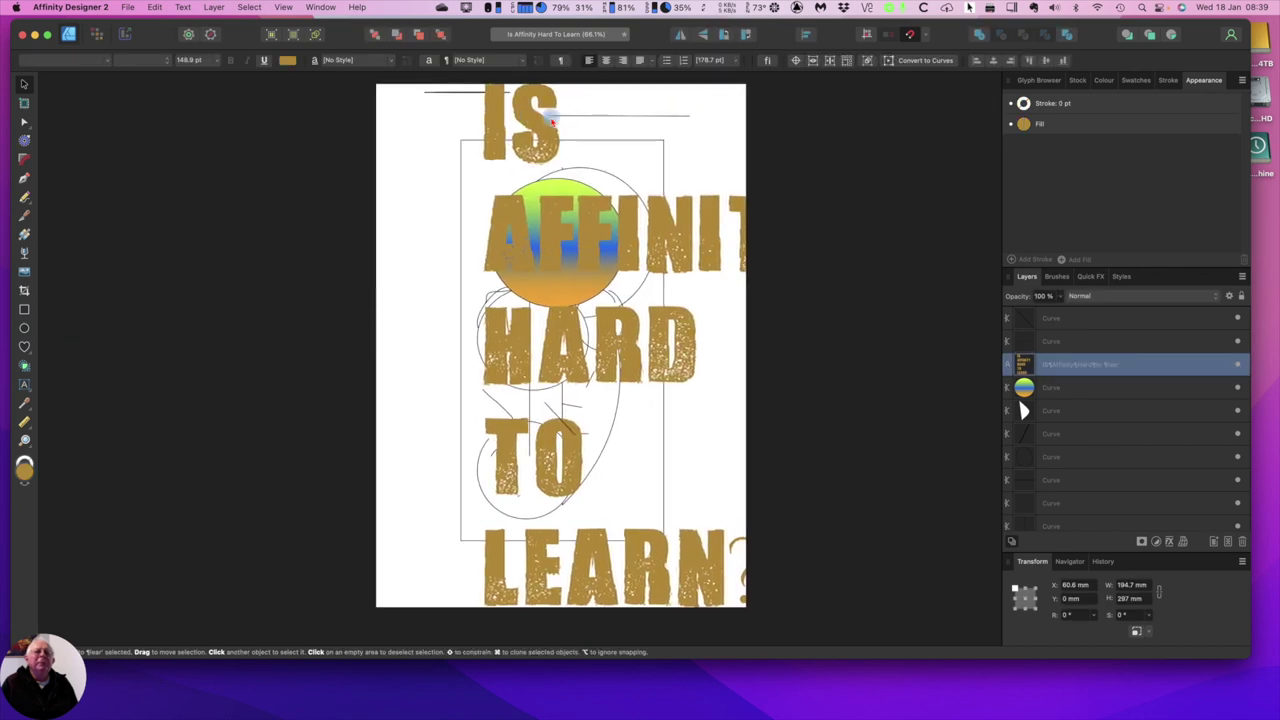
scroll(550, 119, "up", 3)
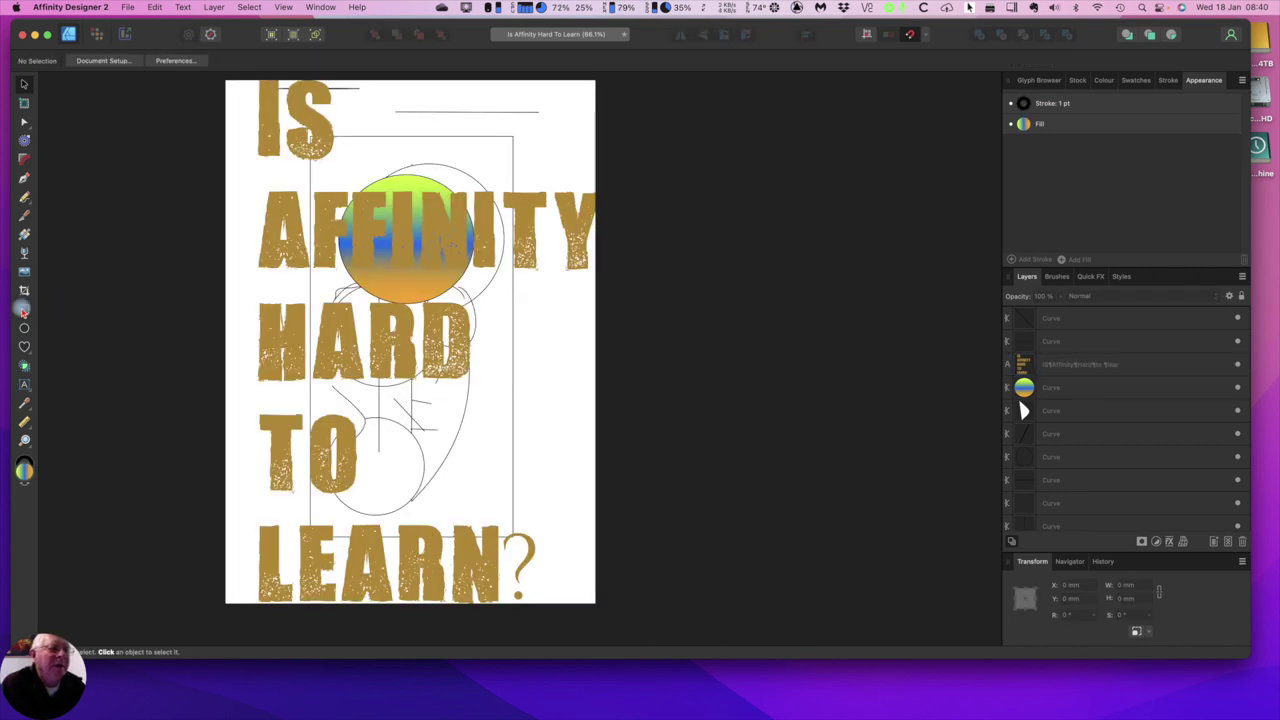
Draw a 109.5×68.6 mm gradient rectangle over AFFINITY and a smaller one beside HARD
left_click(24, 310)
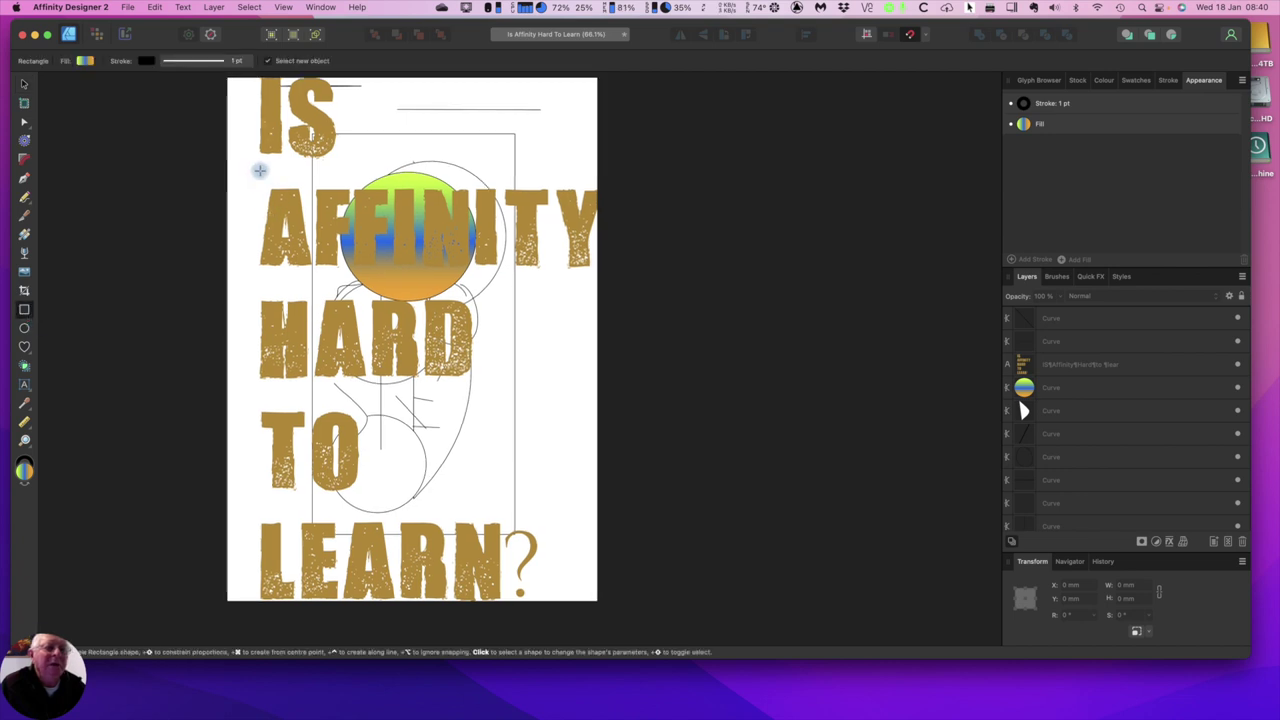
scroll(257, 170, "left", 1)
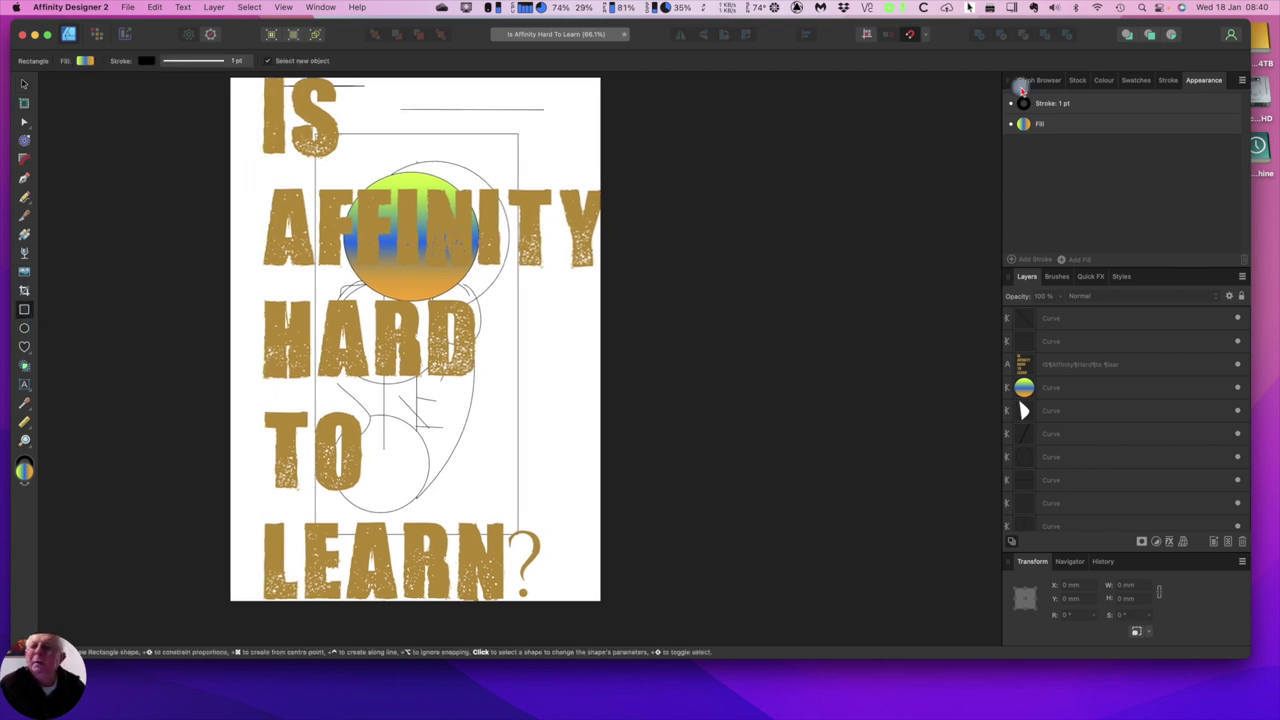
left_click(1102, 82)
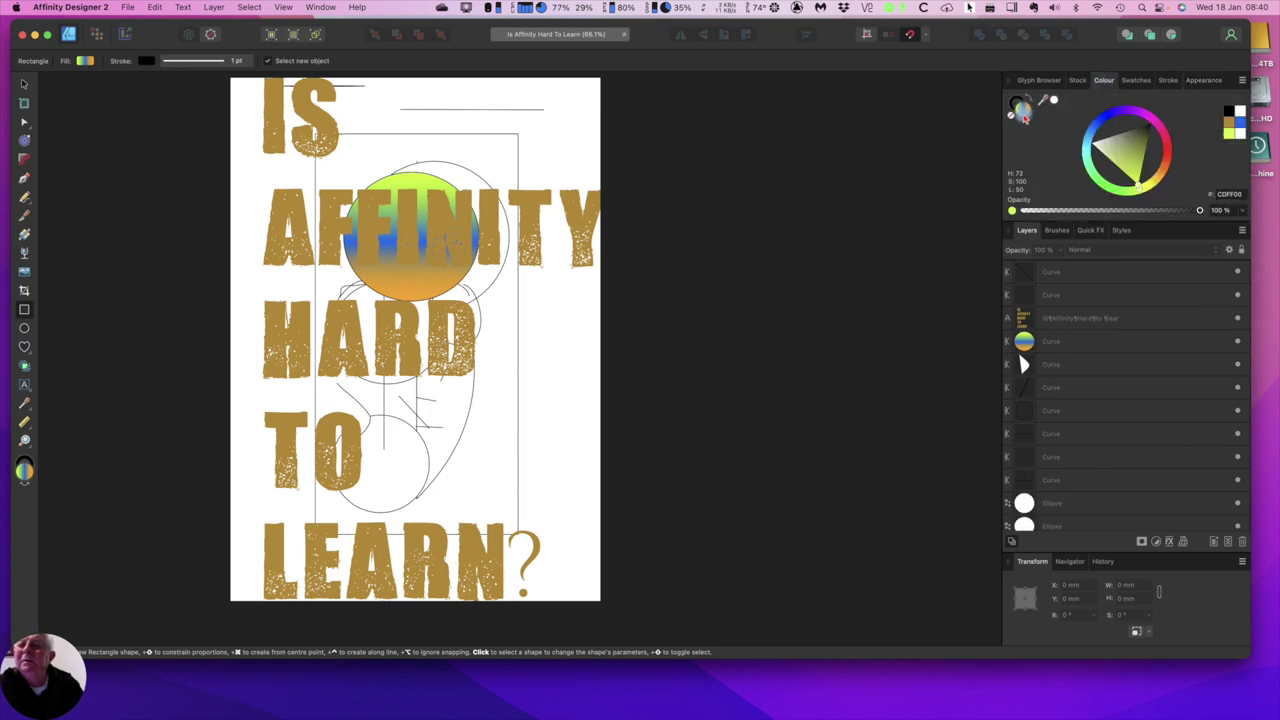
left_click(1018, 112)
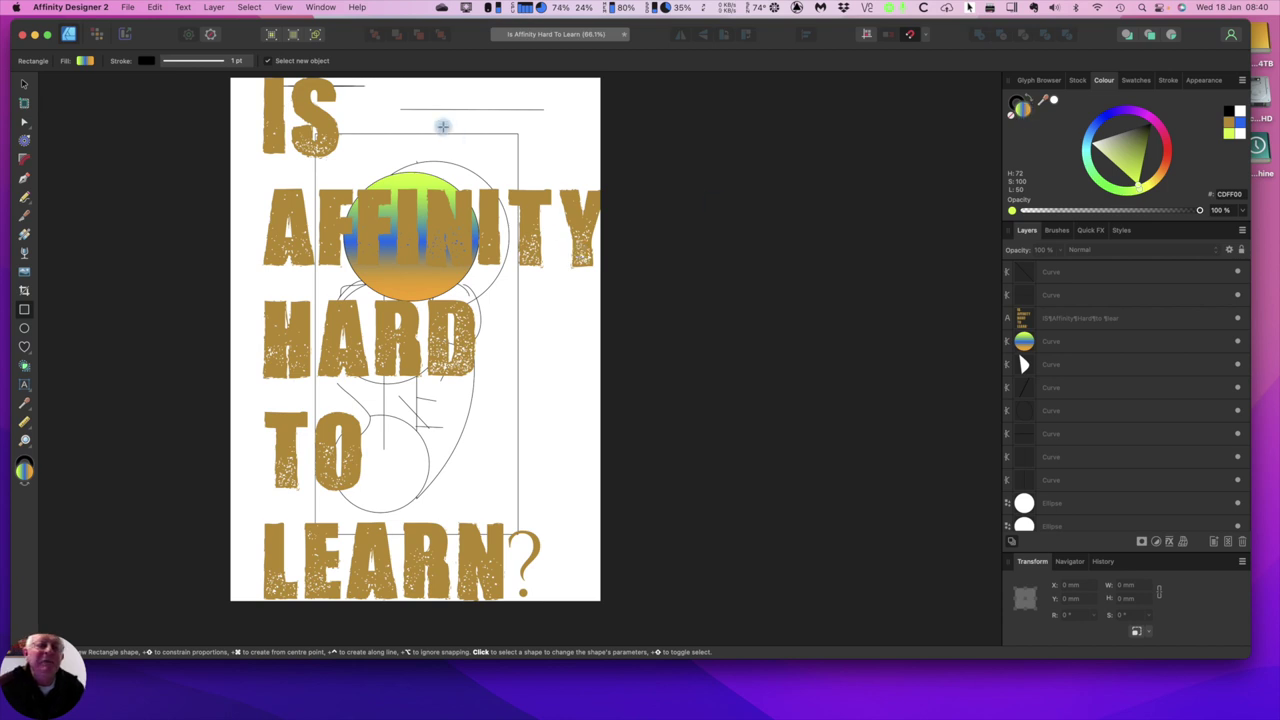
left_click_drag(384, 112, 571, 230)
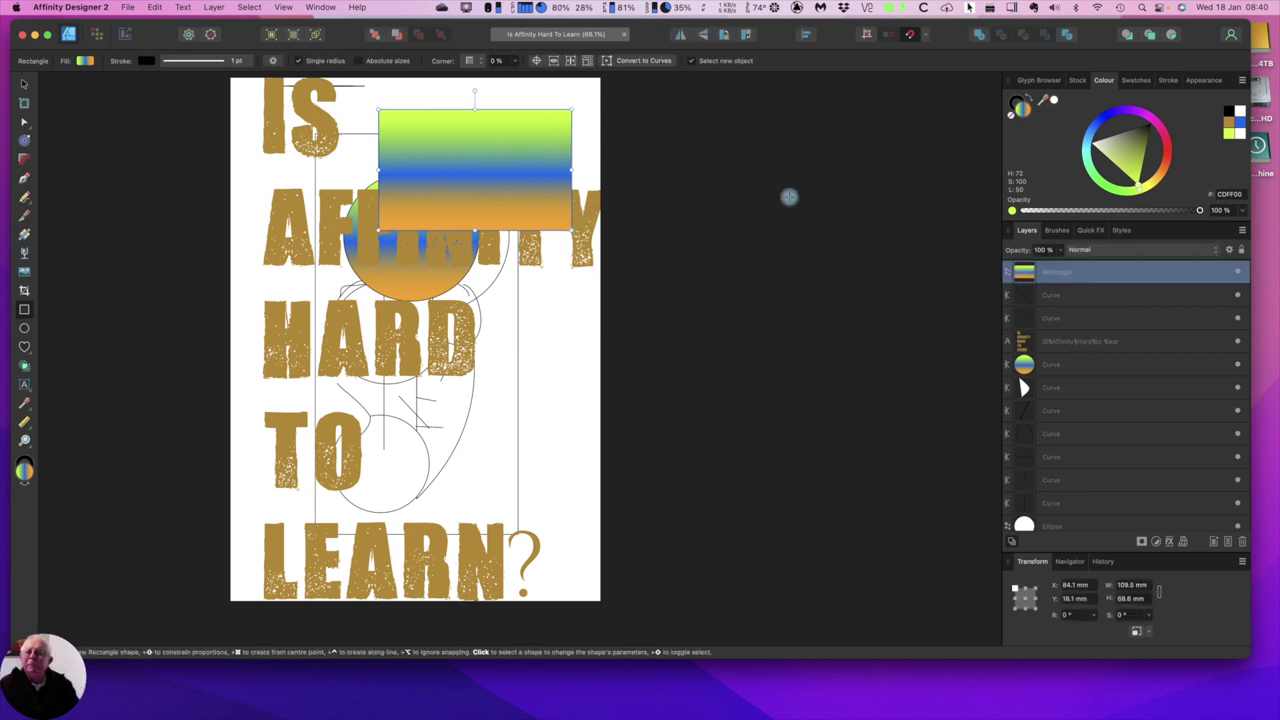
left_click_drag(500, 300, 559, 356)
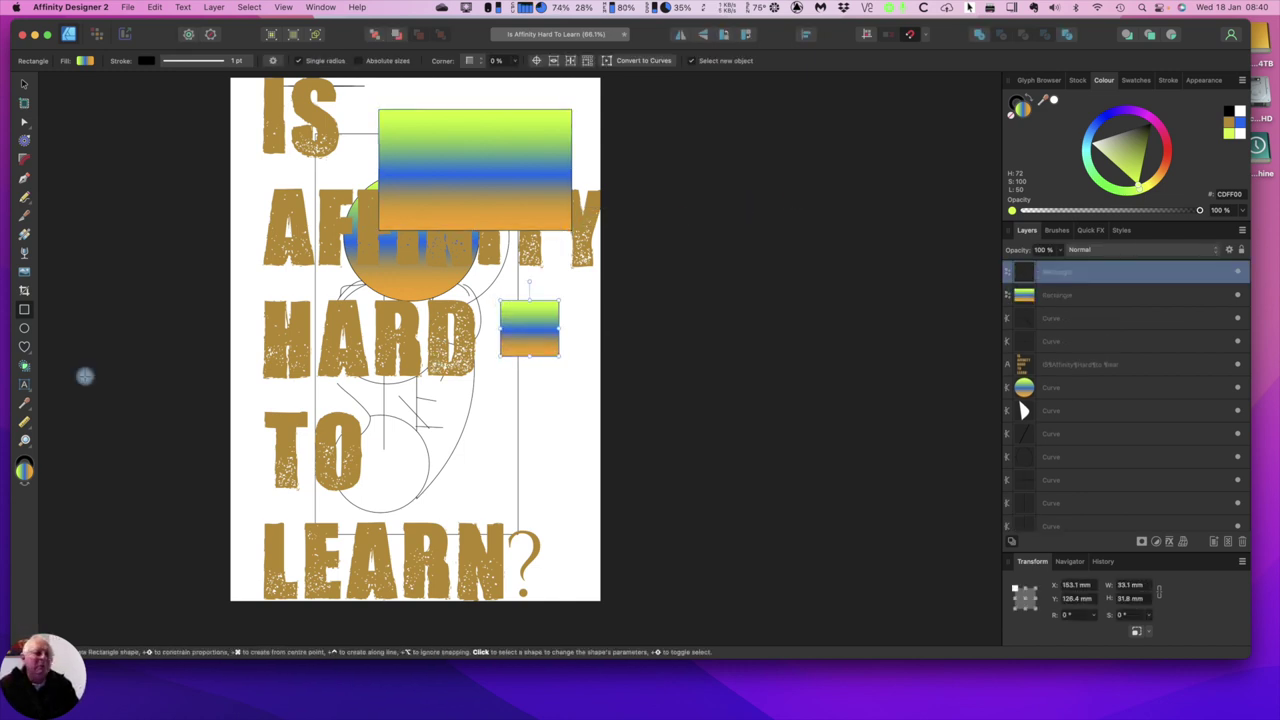
left_click(25, 330)
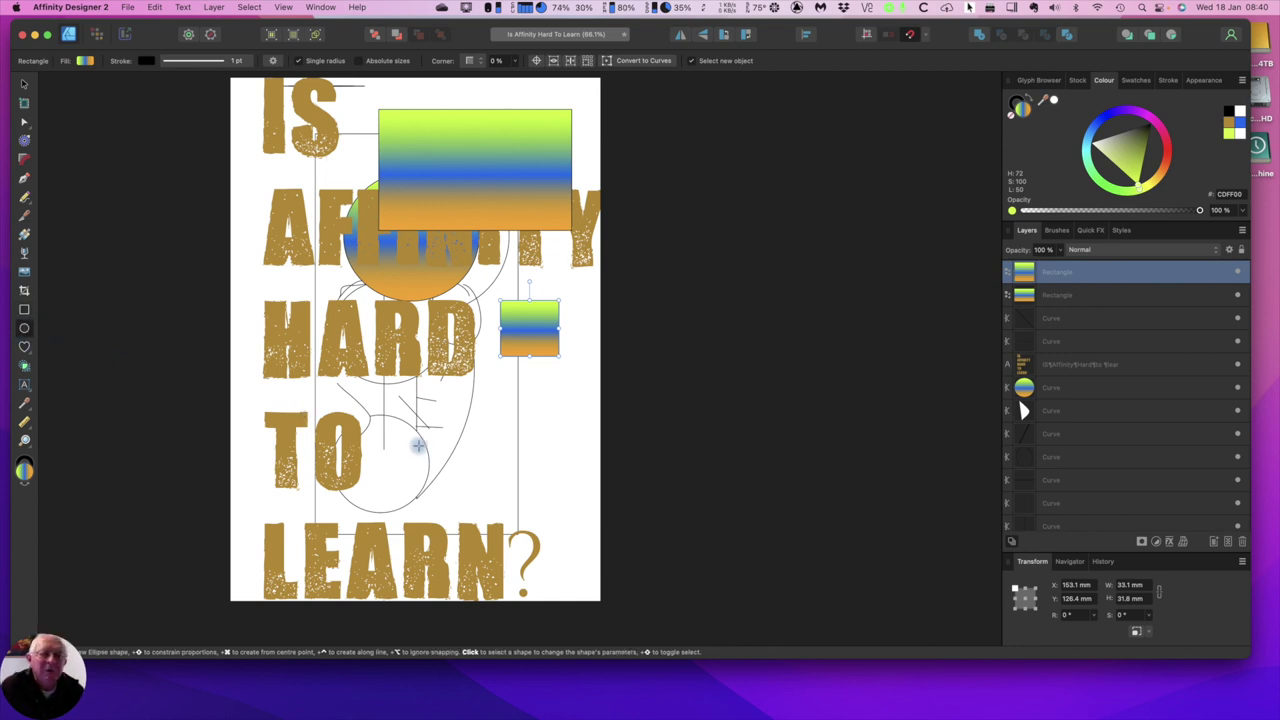
Draw a 72.6×64.6 mm gradient ellipse beside 'TO', select its stroke swatch, and show Stock images
left_click_drag(414, 388, 544, 504)
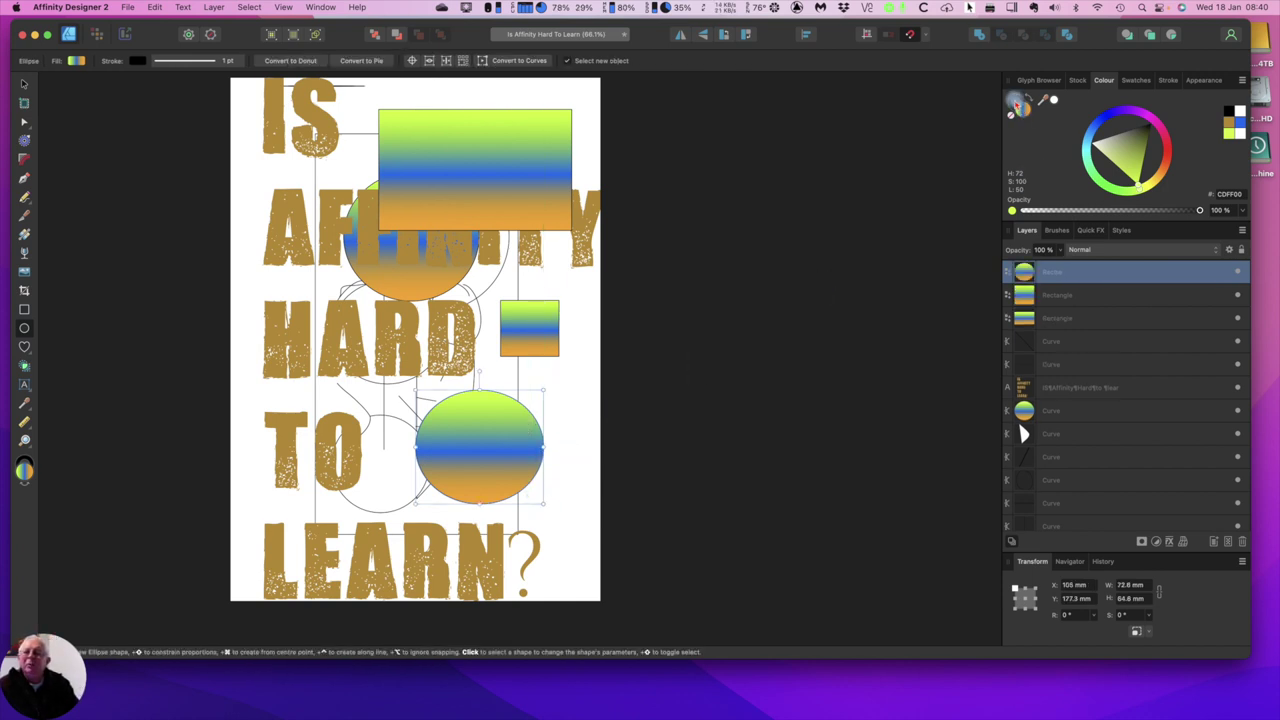
left_click(1016, 103)
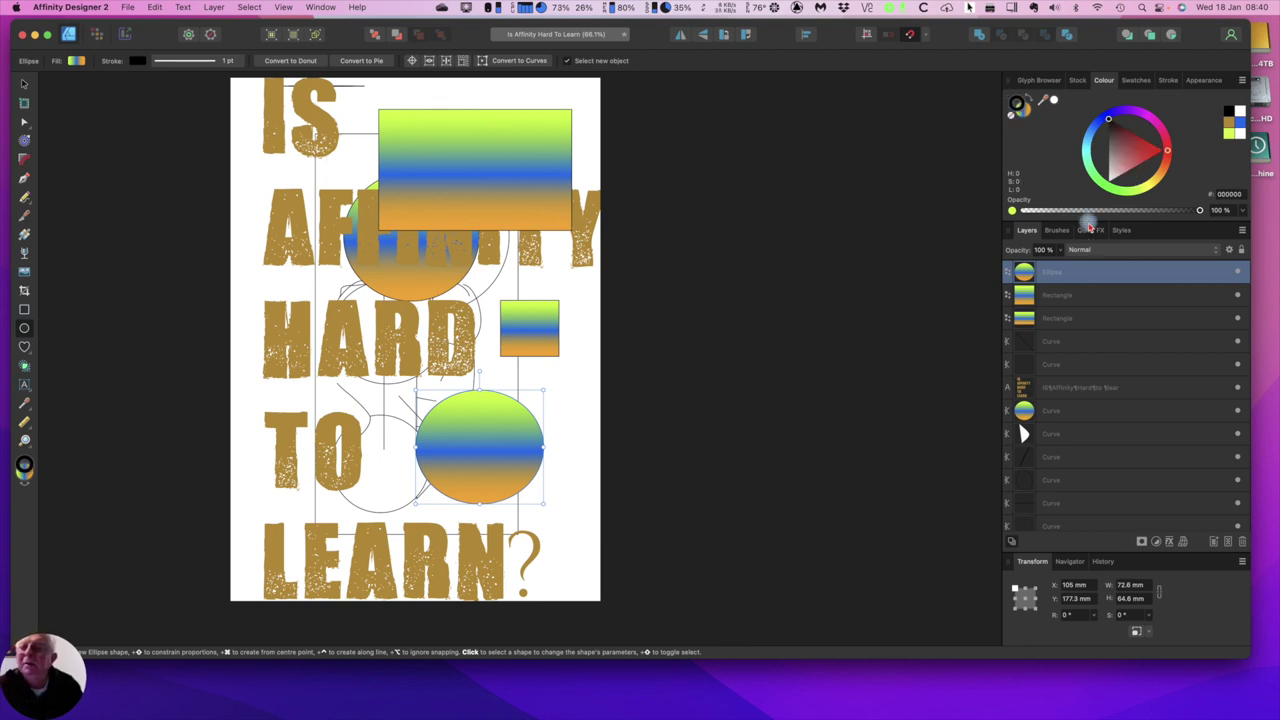
left_click(1077, 80)
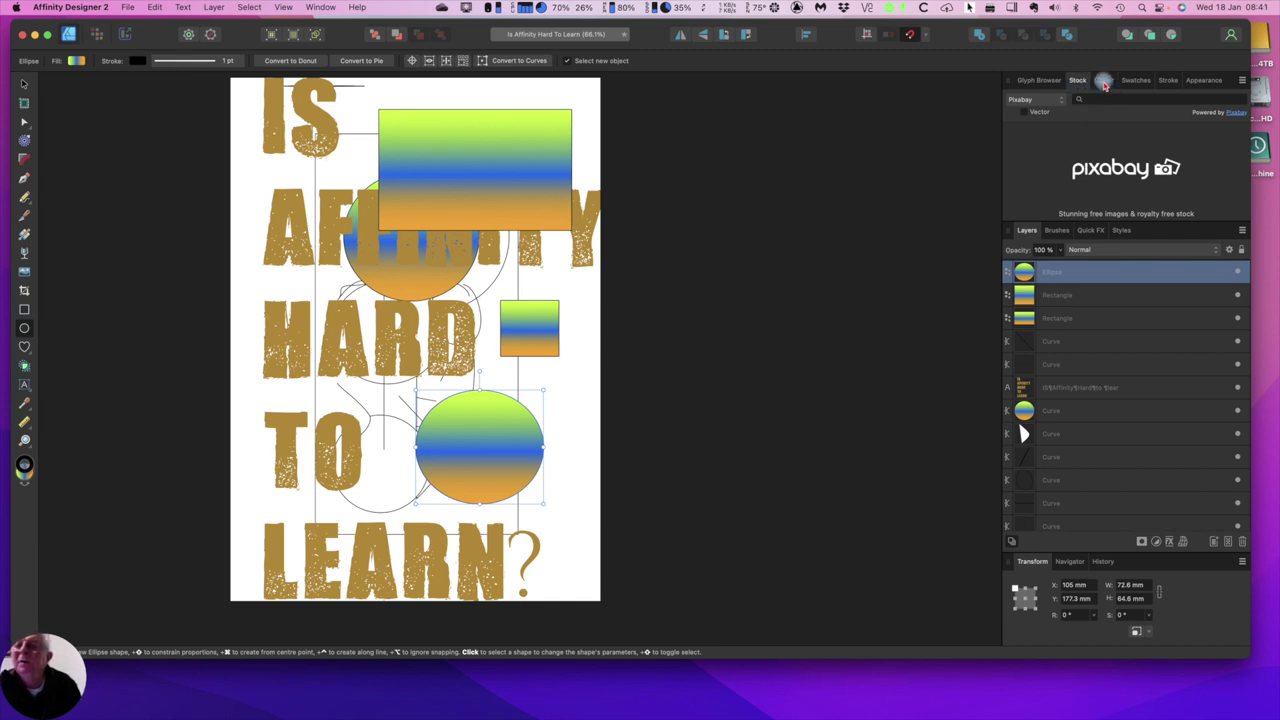
Give the gradient ellipse a 23 pt black outline on the Stroke panel
left_click(1104, 80)
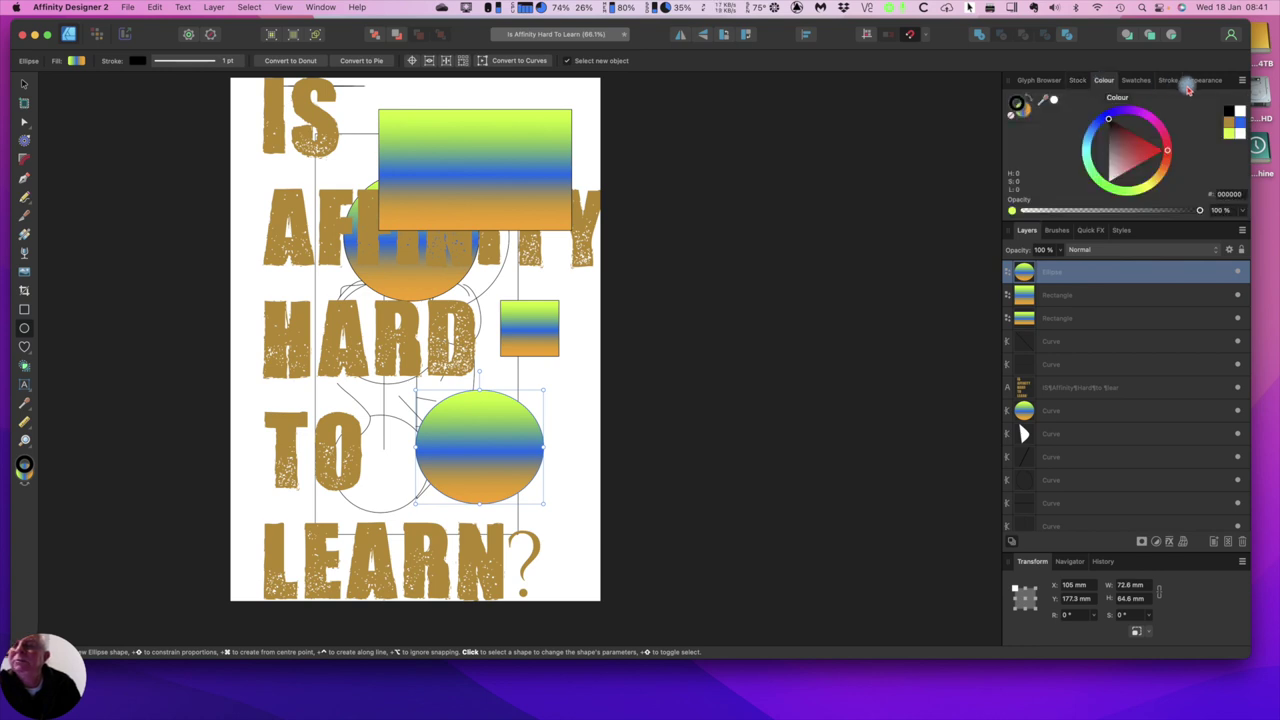
left_click(1168, 80)
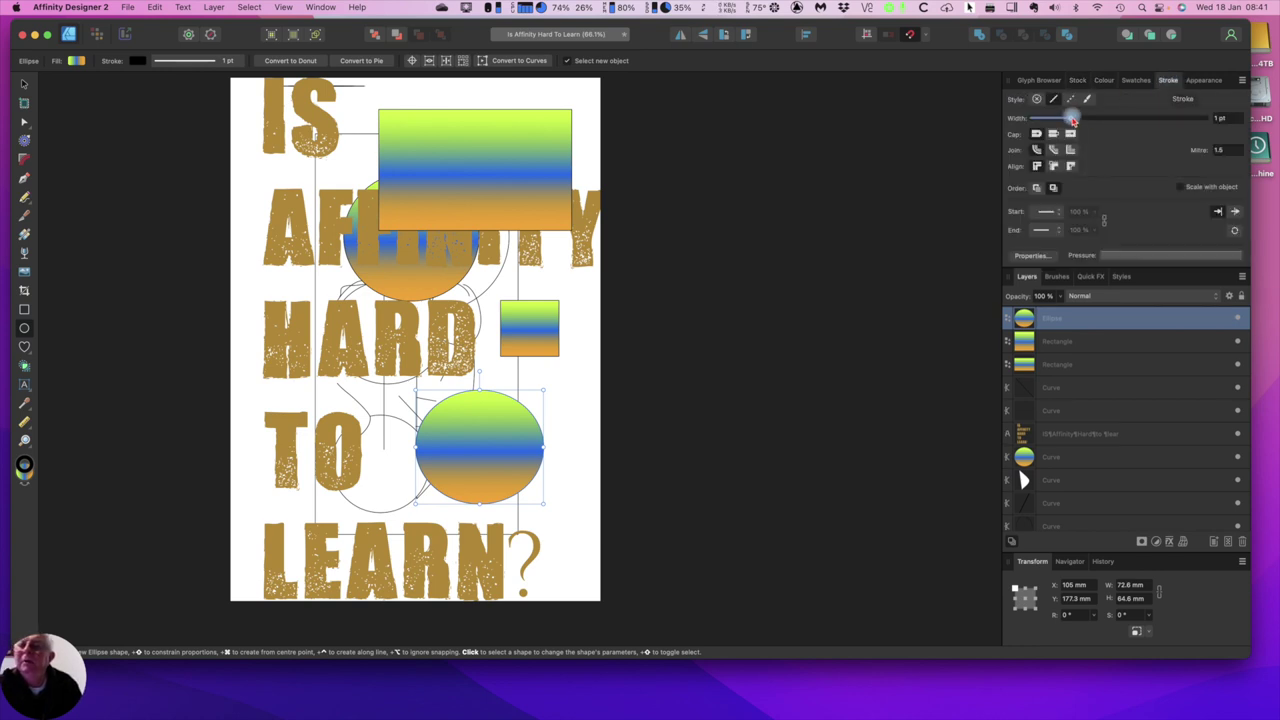
left_click_drag(1071, 119, 1134, 124)
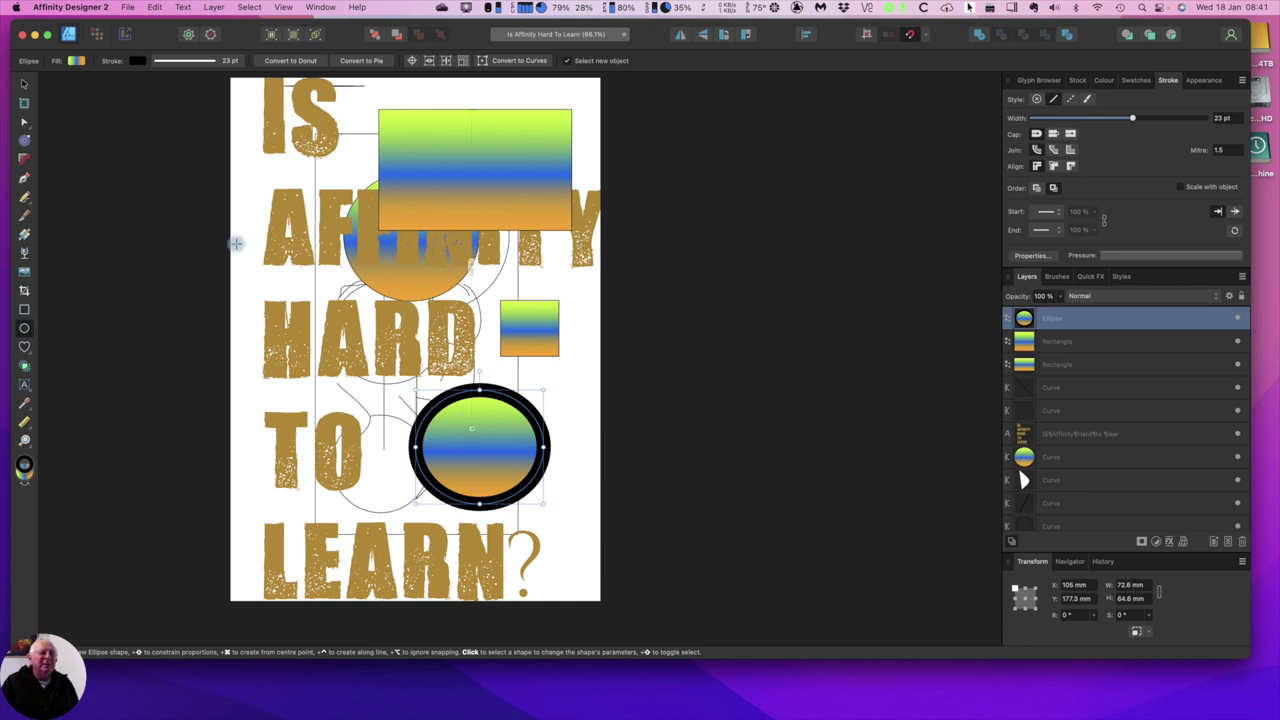
left_click(25, 124)
Stretch the ellipse taller and wider into a near-circle about 81 by 80 mm
scroll(476, 398, "down", 1)
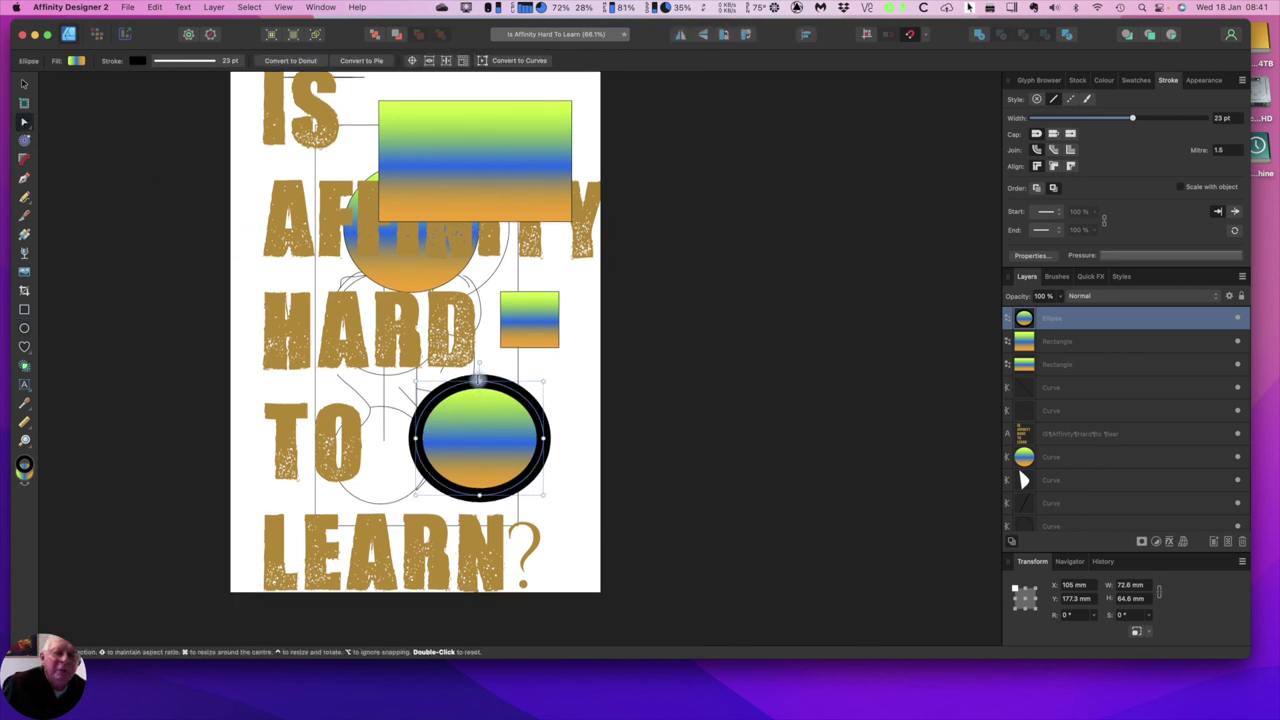
left_click_drag(480, 381, 480, 352)
scroll(528, 430, "down", 3)
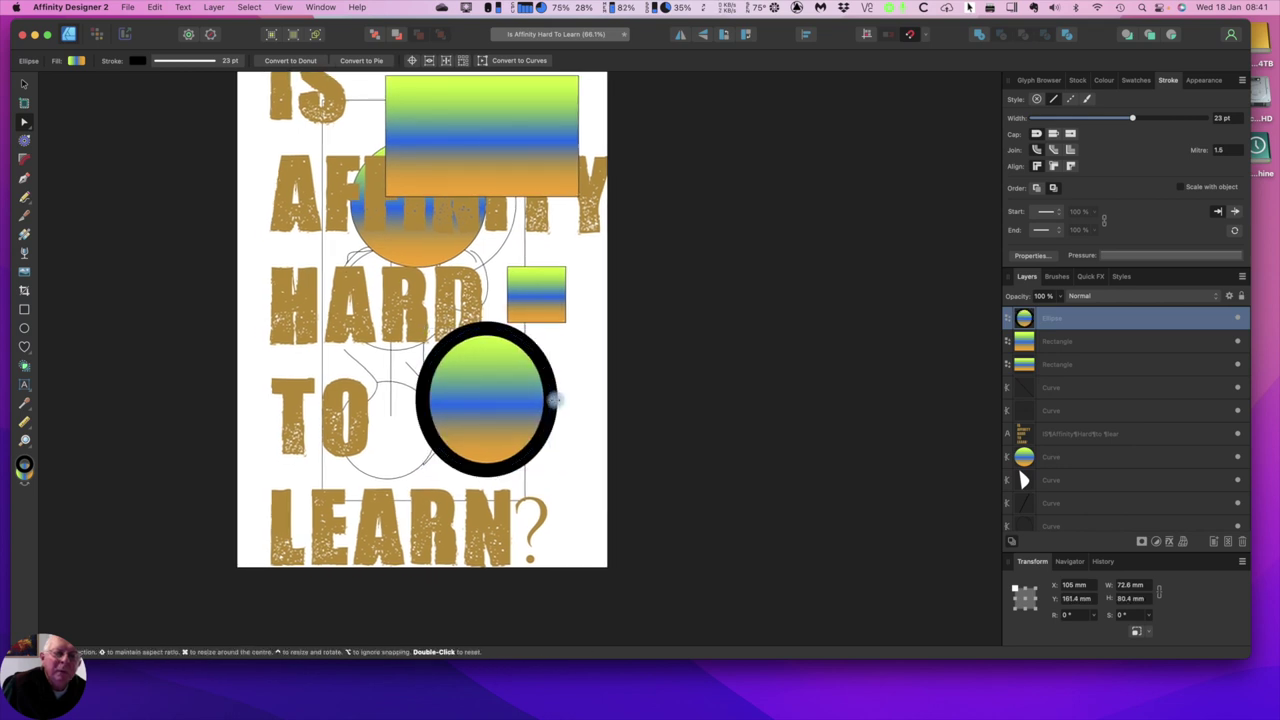
scroll(555, 401, "right", 2)
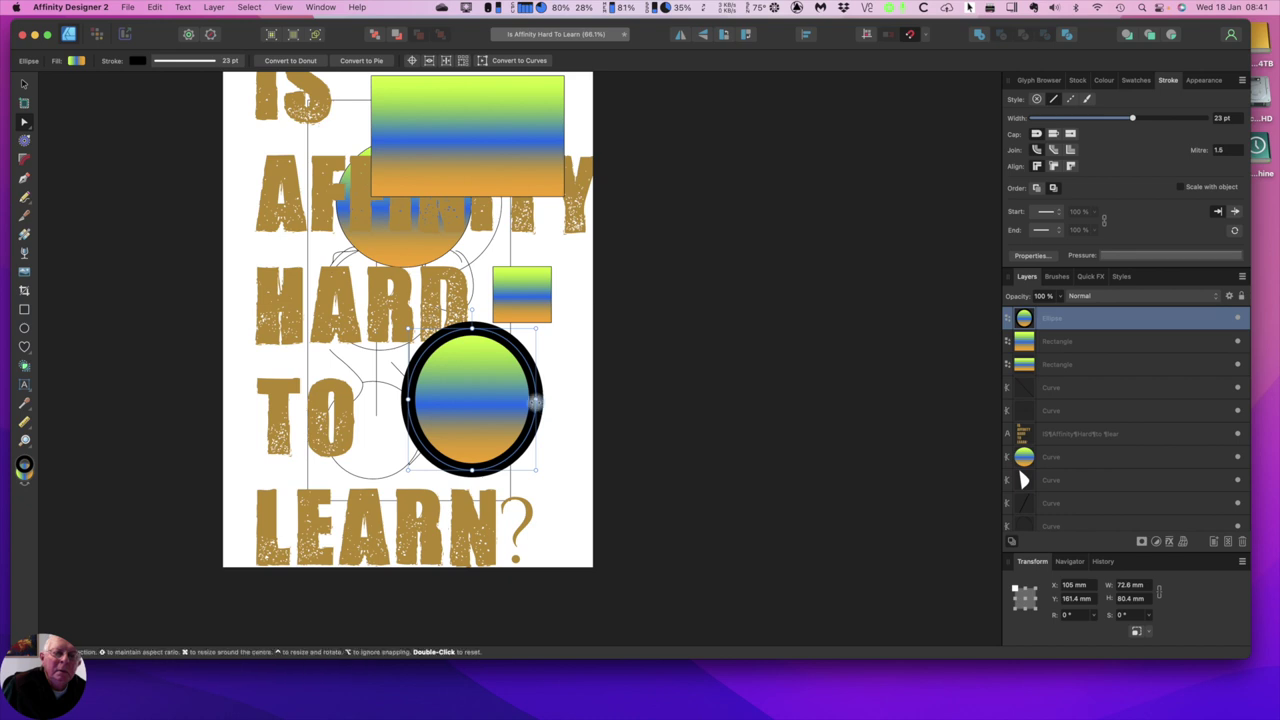
mouse_move(535, 401)
left_mouse_down()
mouse_move(564, 388)
mouse_move(552, 402)
left_mouse_up()
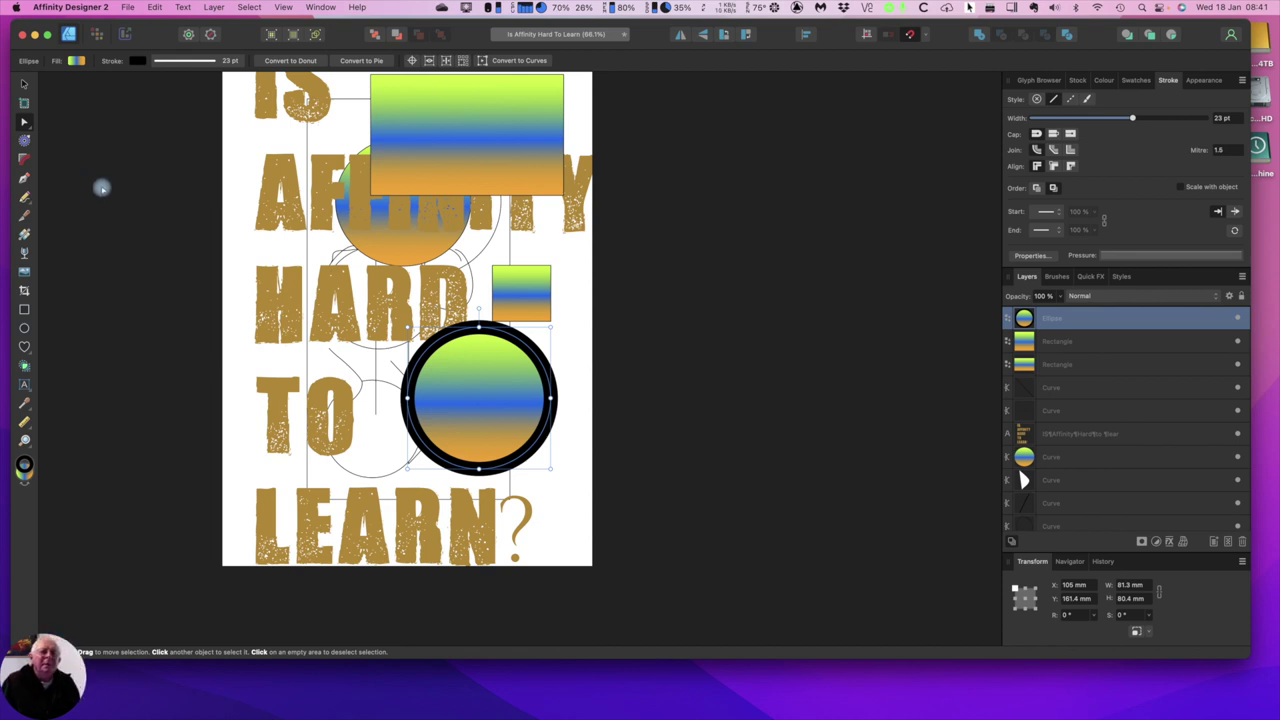
scroll(156, 189, "right", 2)
scroll(156, 189, "up", 3)
scroll(156, 189, "right", 2)
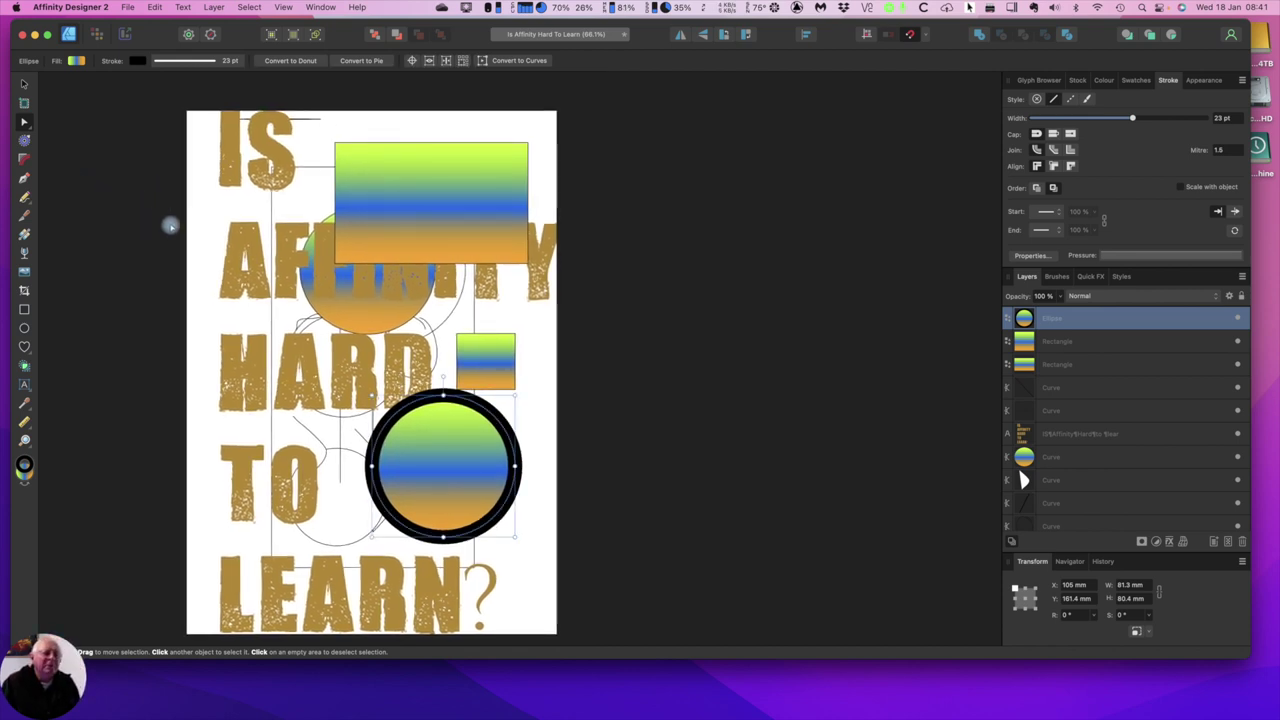
scroll(171, 227, "left", 4)
Draw an outlined gradient heart at upper left, then close the document without saving
key("m")
left_click_drag(257, 216, 436, 399)
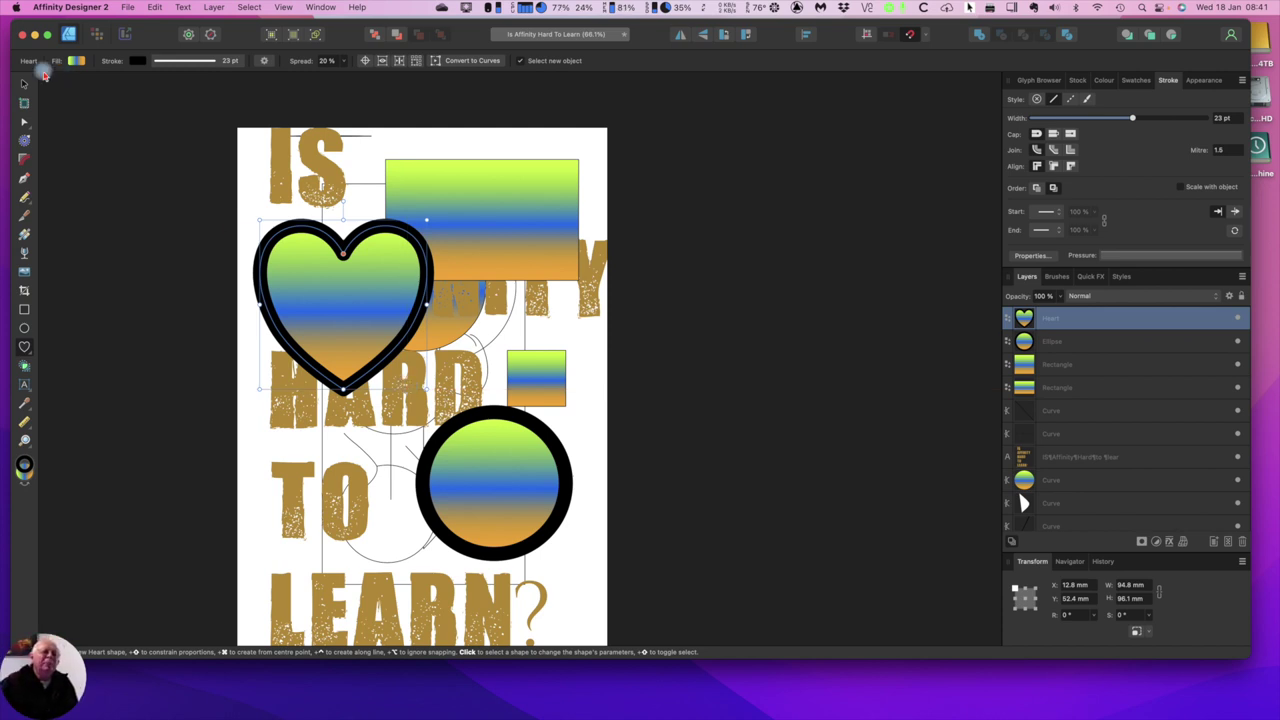
left_click(23, 35)
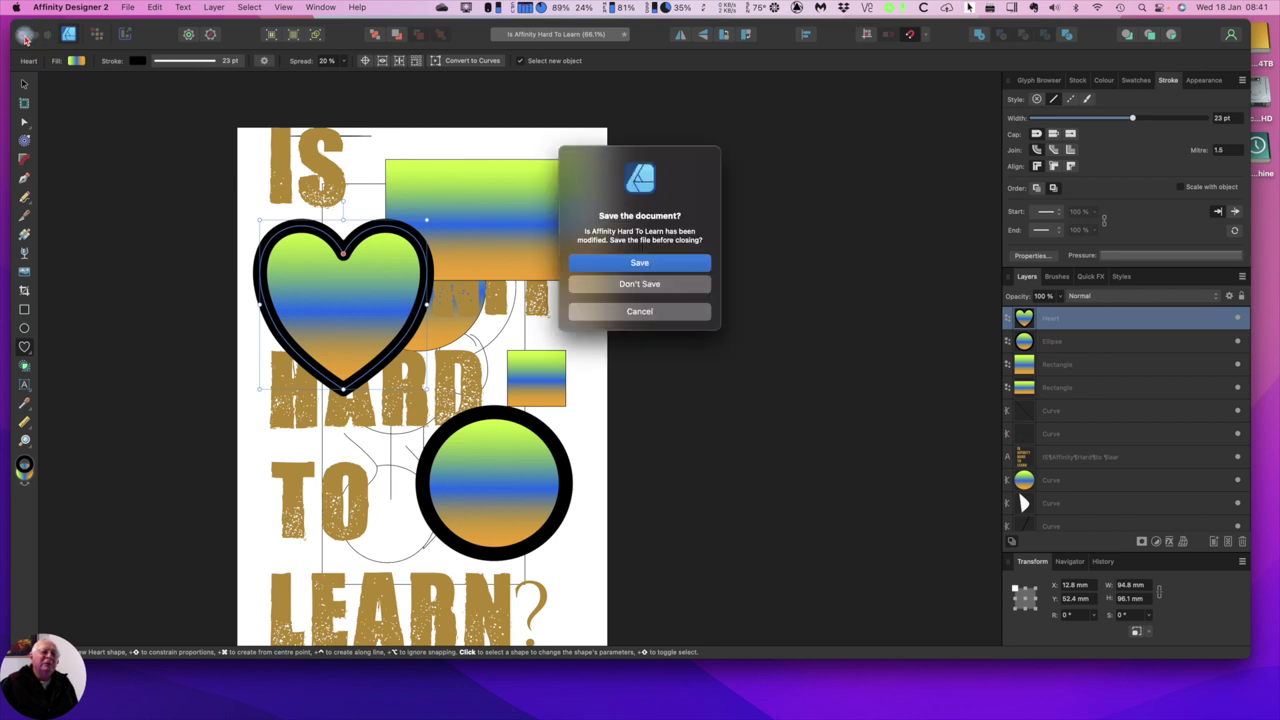
left_click(648, 286)
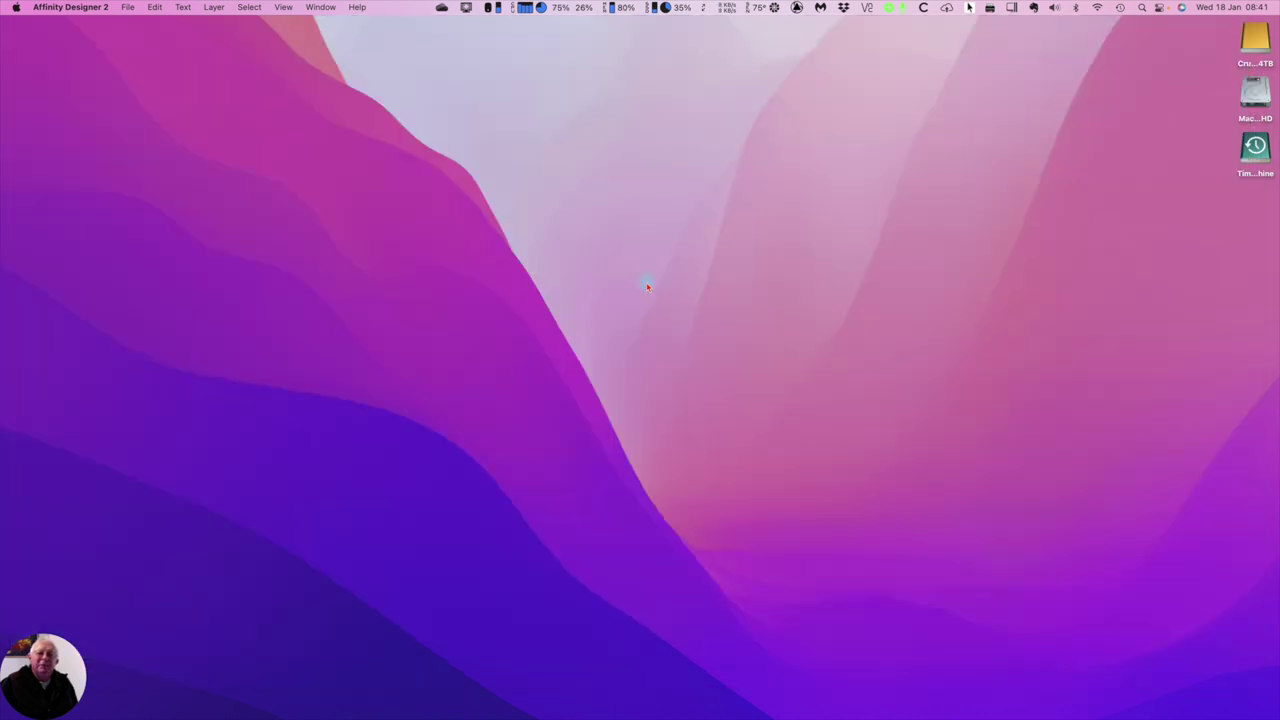
mouse_move(900, 708)
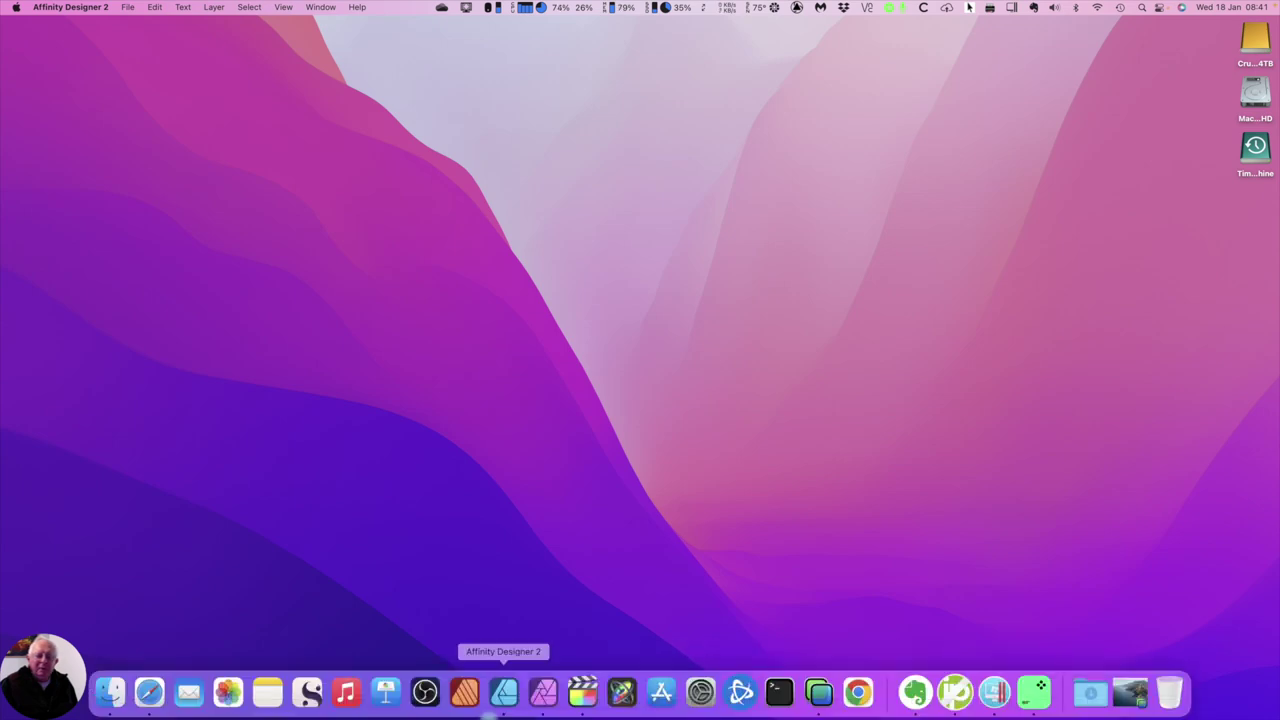
Launch Affinity Publisher 2 from the Dock and wait for its Account window
left_click(464, 692)
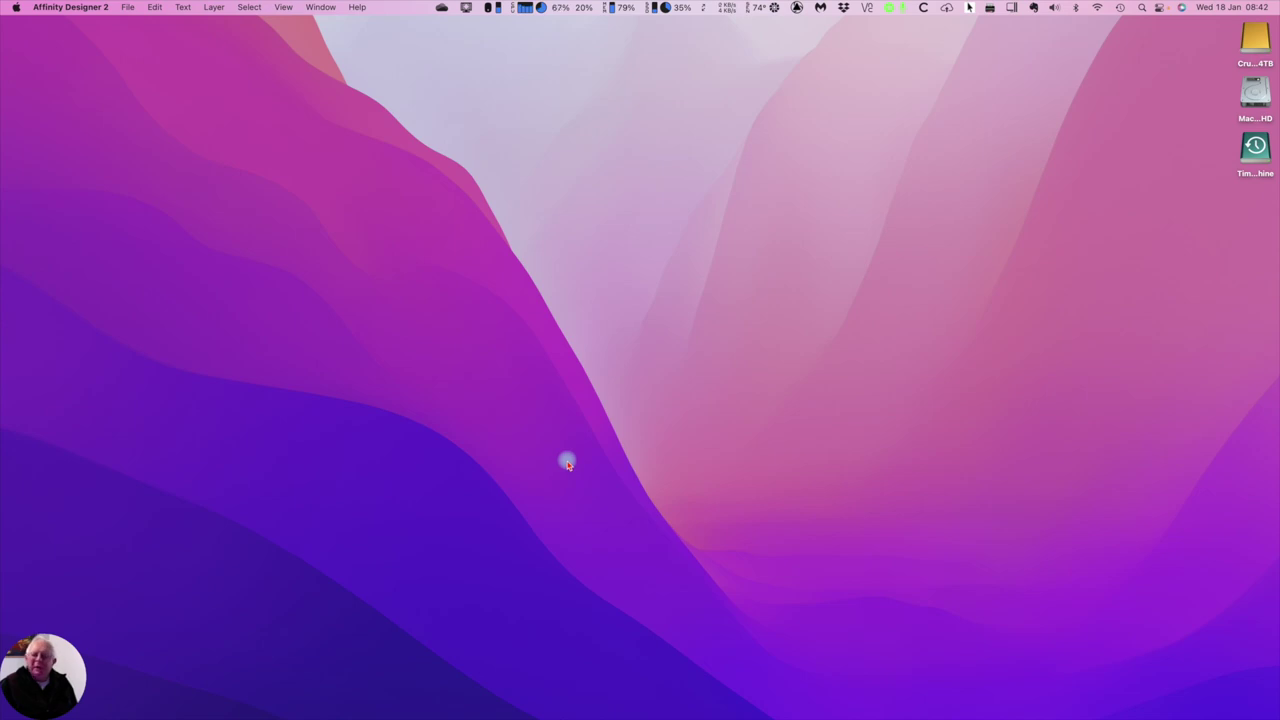
mouse_move(505, 715)
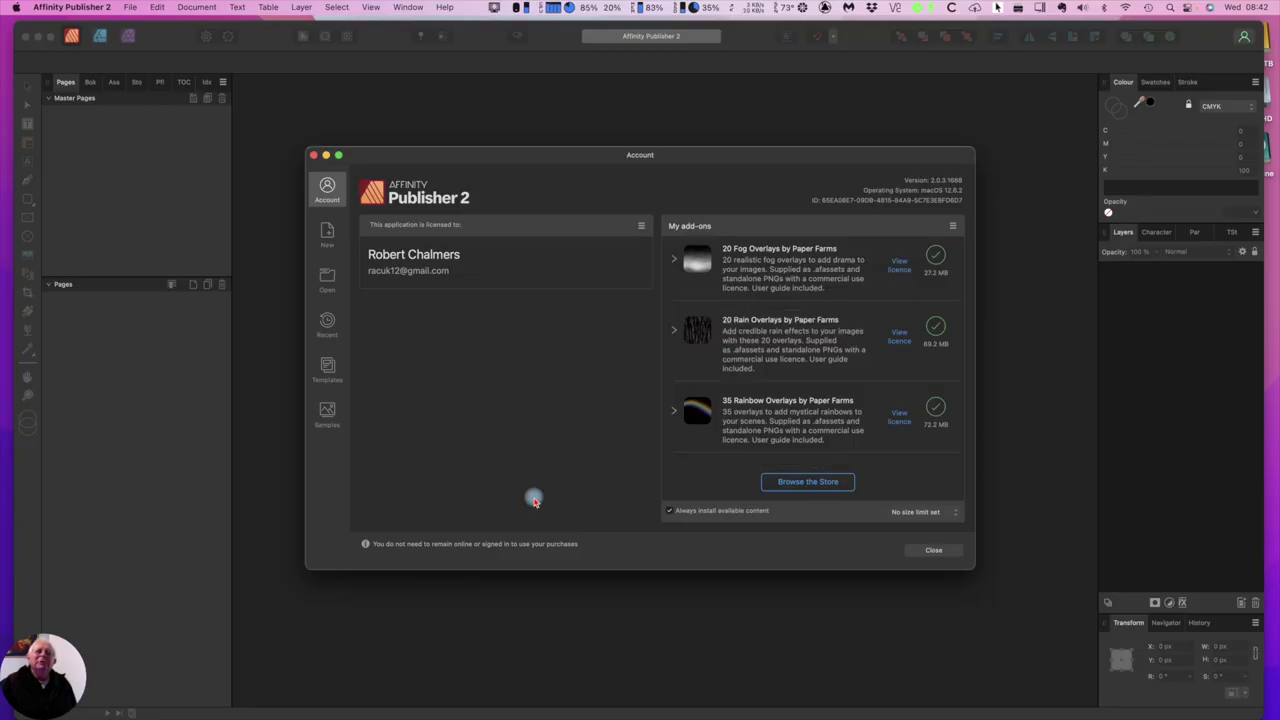
Close the Account window listing the Paper Farms add-ons
left_click(933, 553)
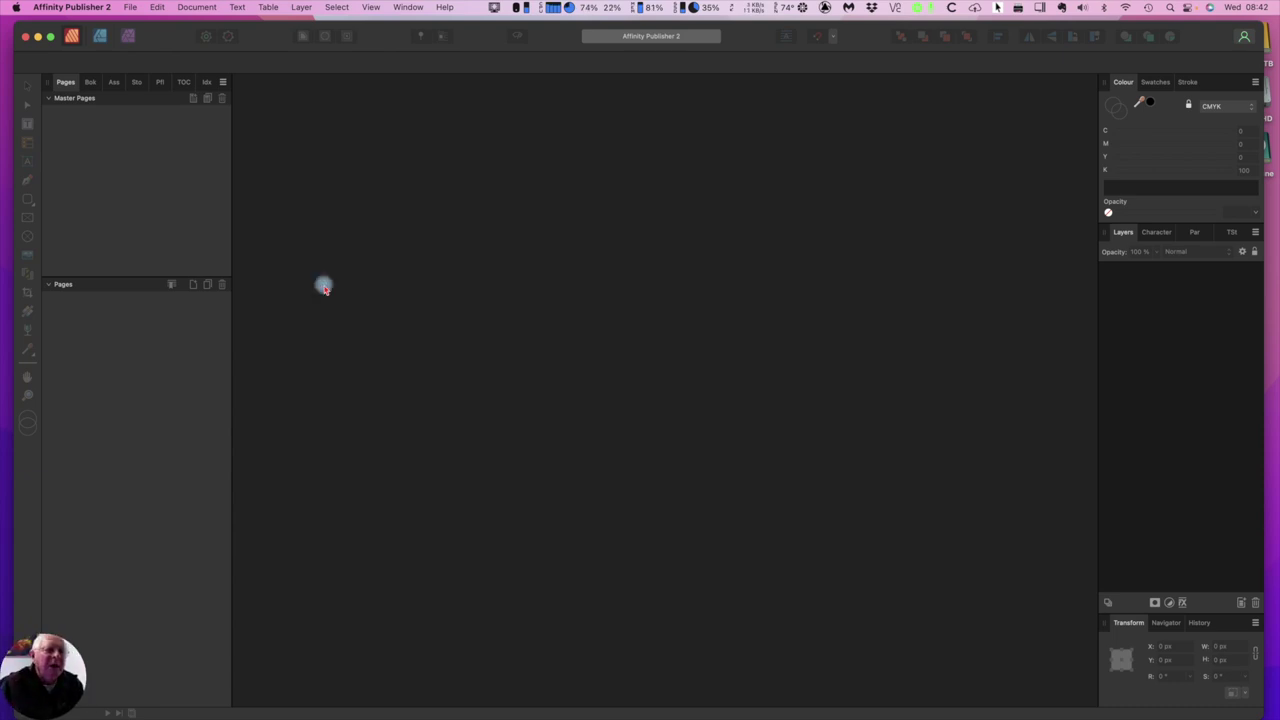
Reopen 'Is Affinity Hard To Learn.afpub' from the recent files list
left_click(133, 8)
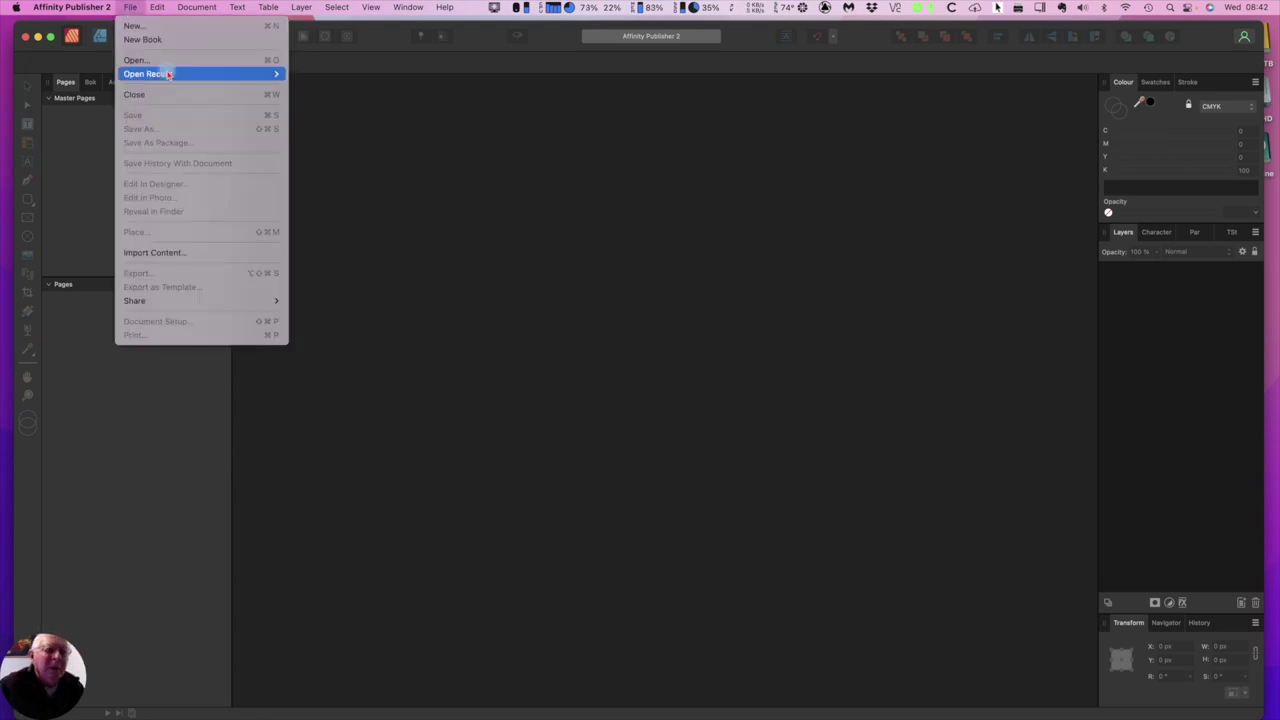
mouse_move(168, 73)
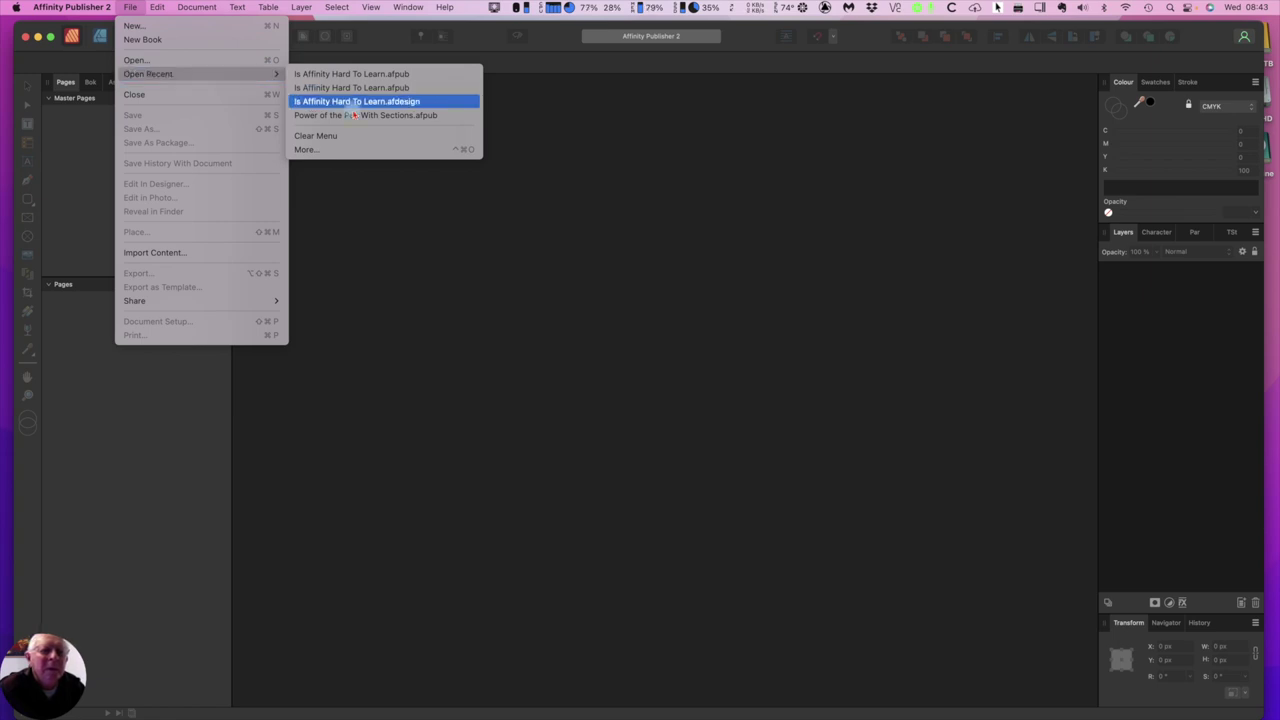
left_click(338, 75)
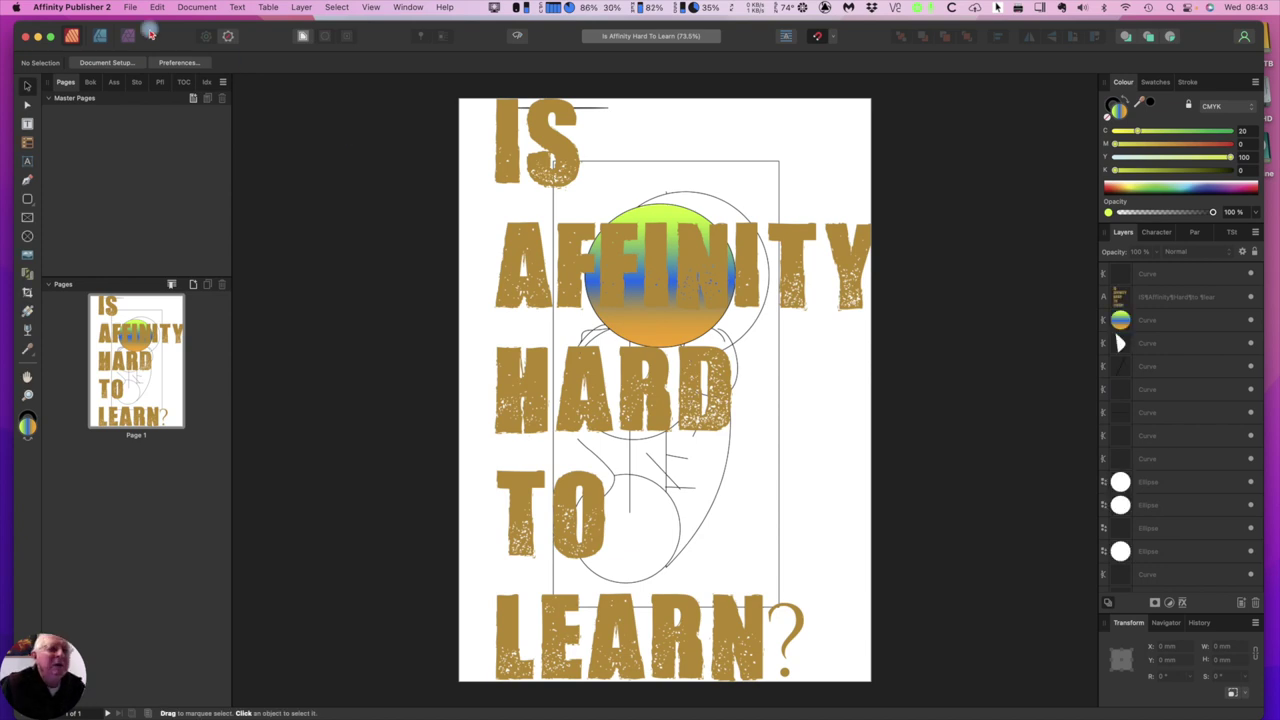
Browse to the Dropbox 'Affinity Publisher' folder and select '5 x 8 in Paperback Template'
left_click(131, 8)
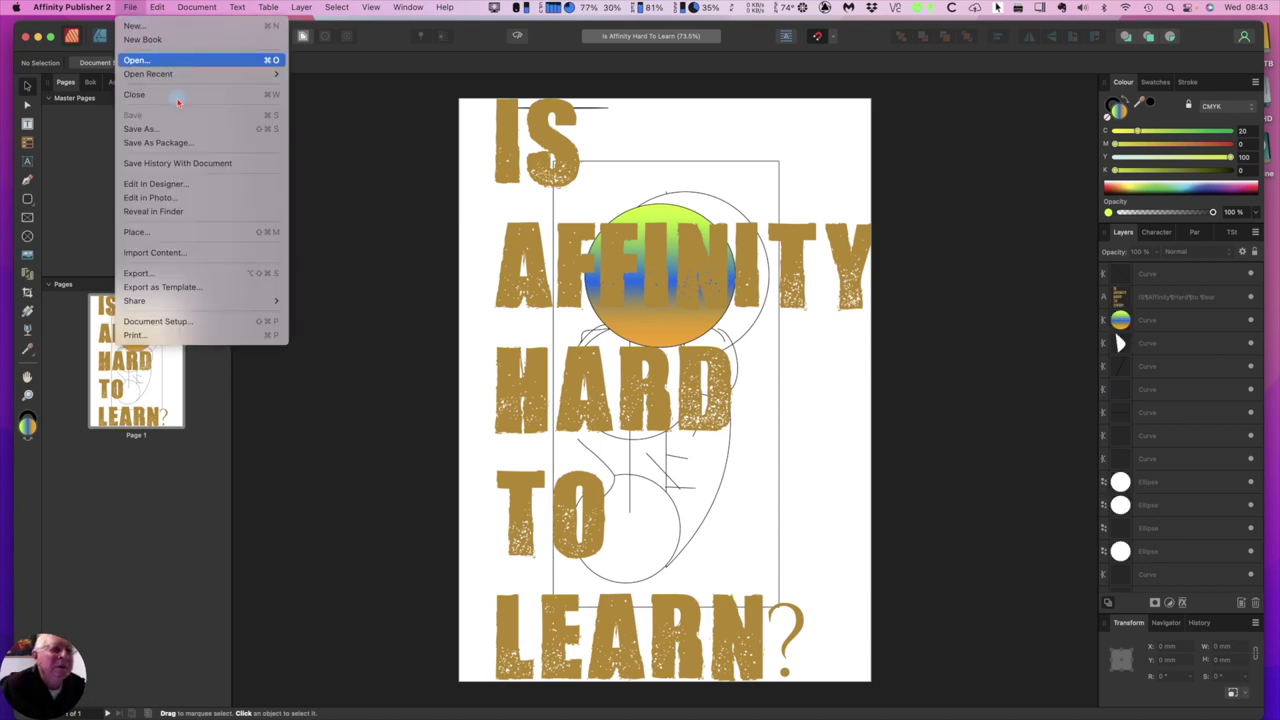
left_click(181, 61)
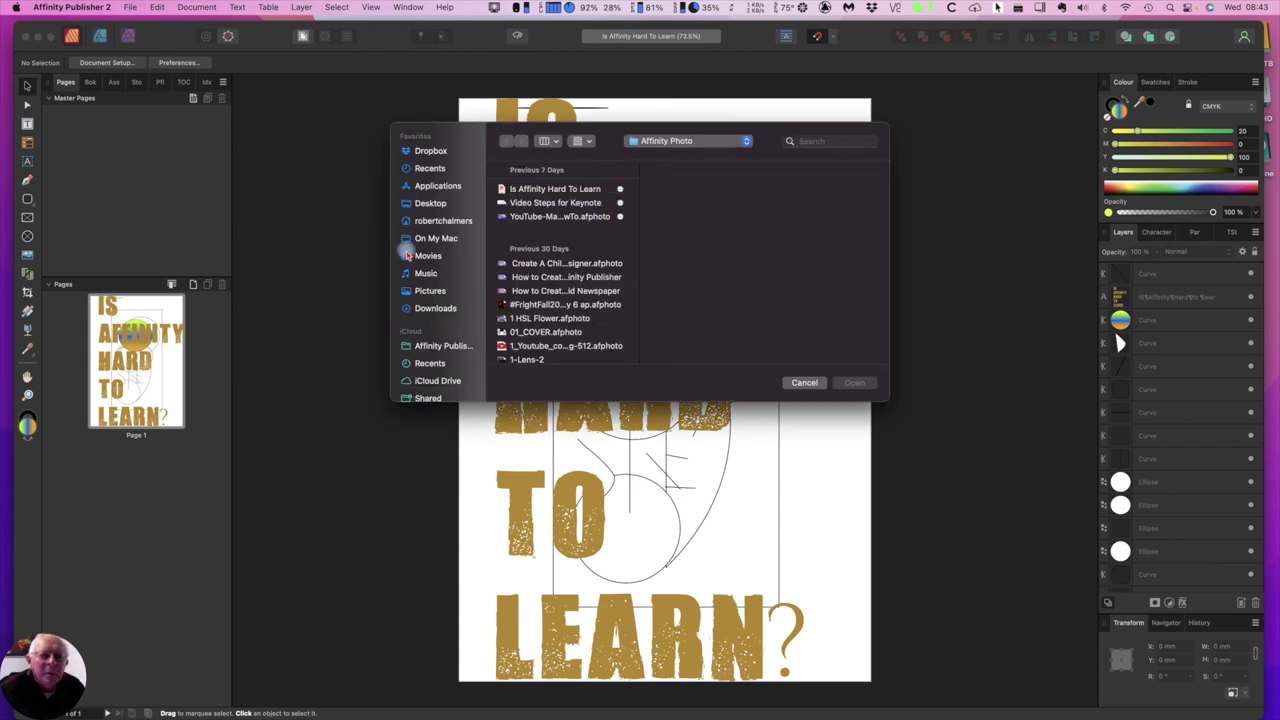
left_click(448, 346)
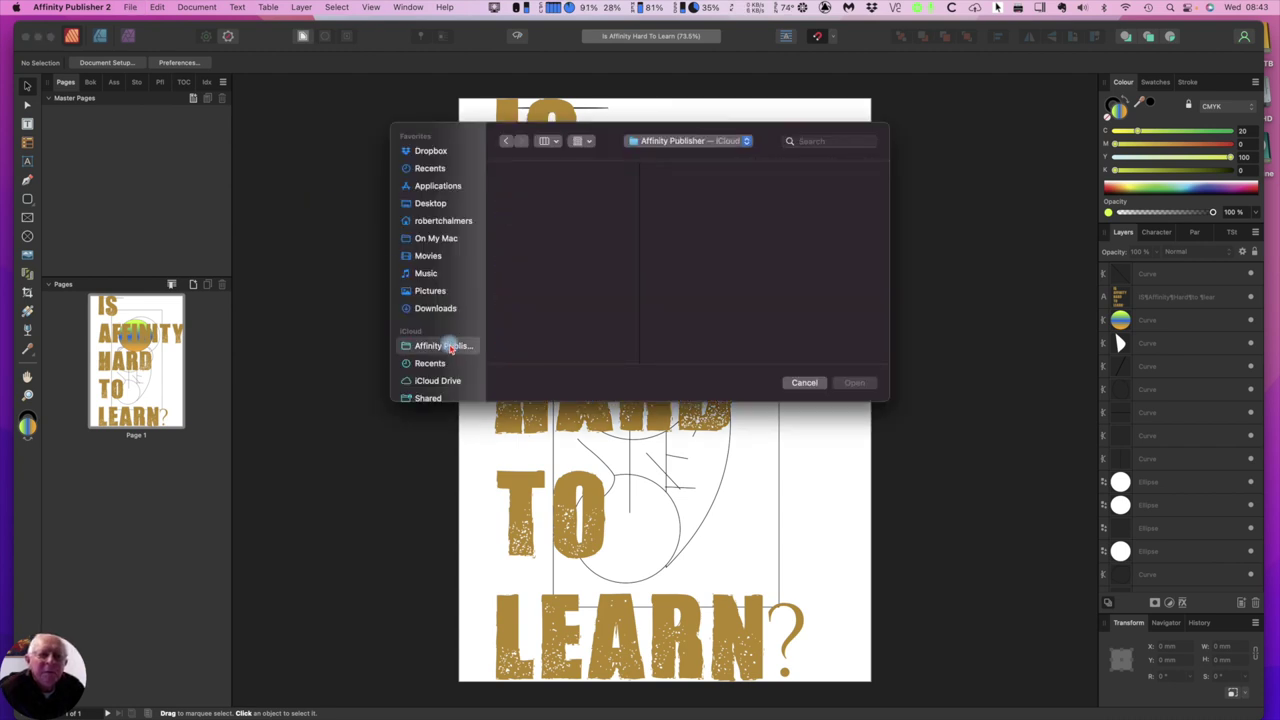
scroll(447, 346, "down", 1)
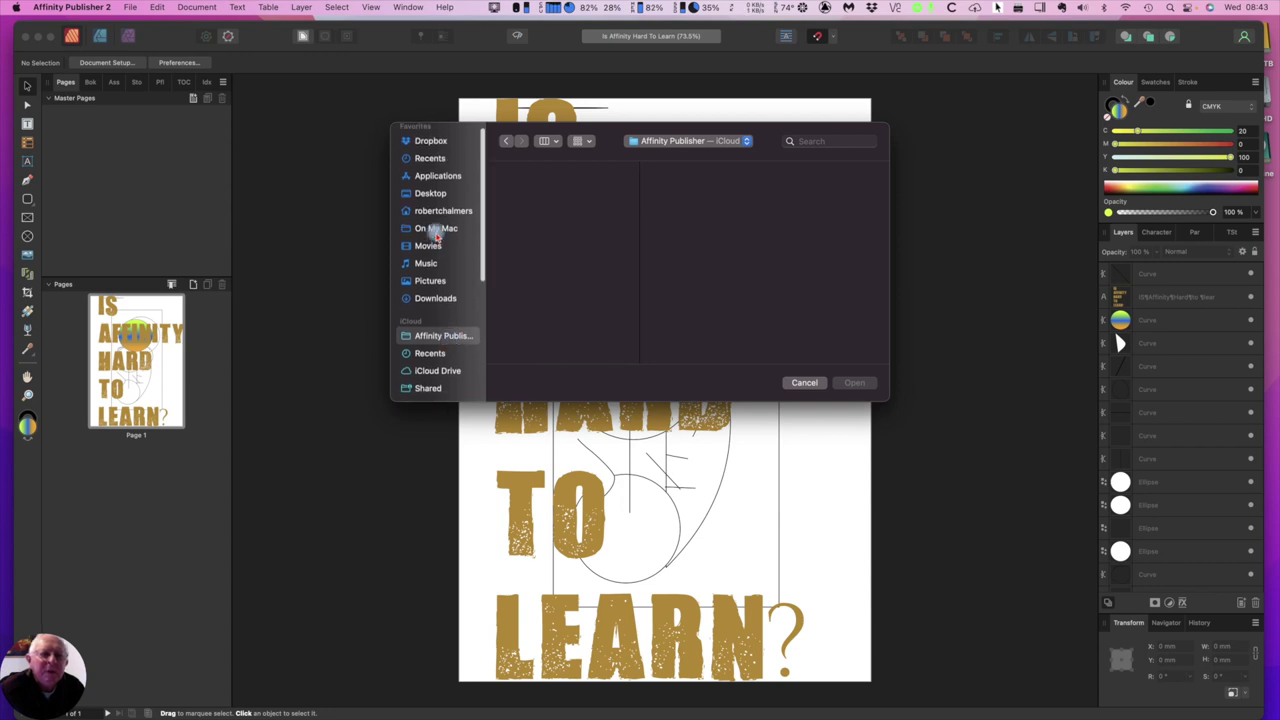
left_click(432, 145)
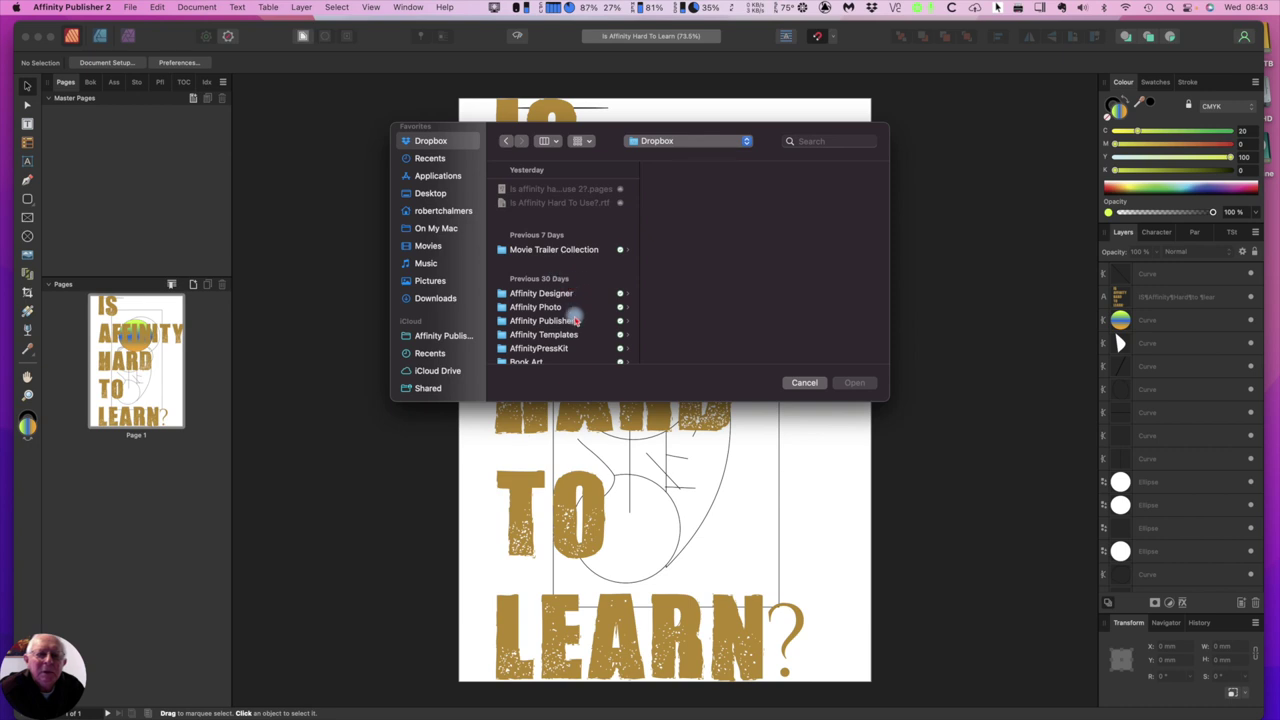
left_click(570, 321)
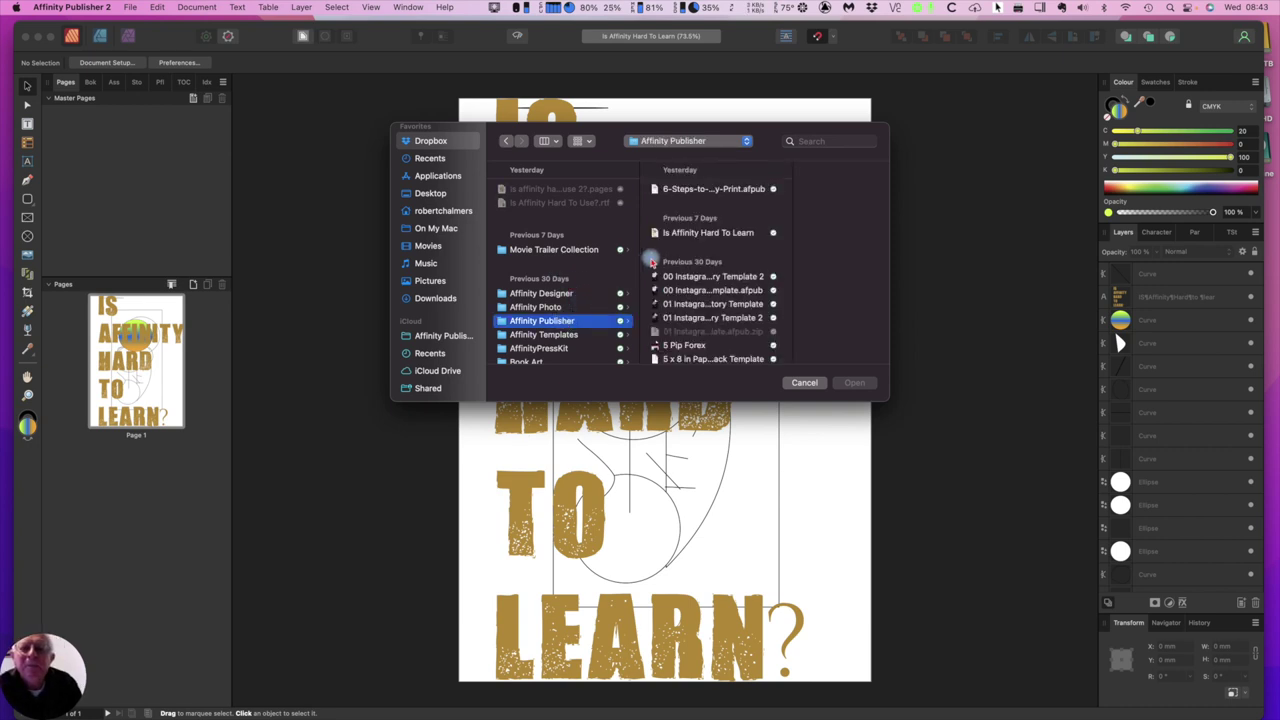
scroll(700, 265, "down", 5)
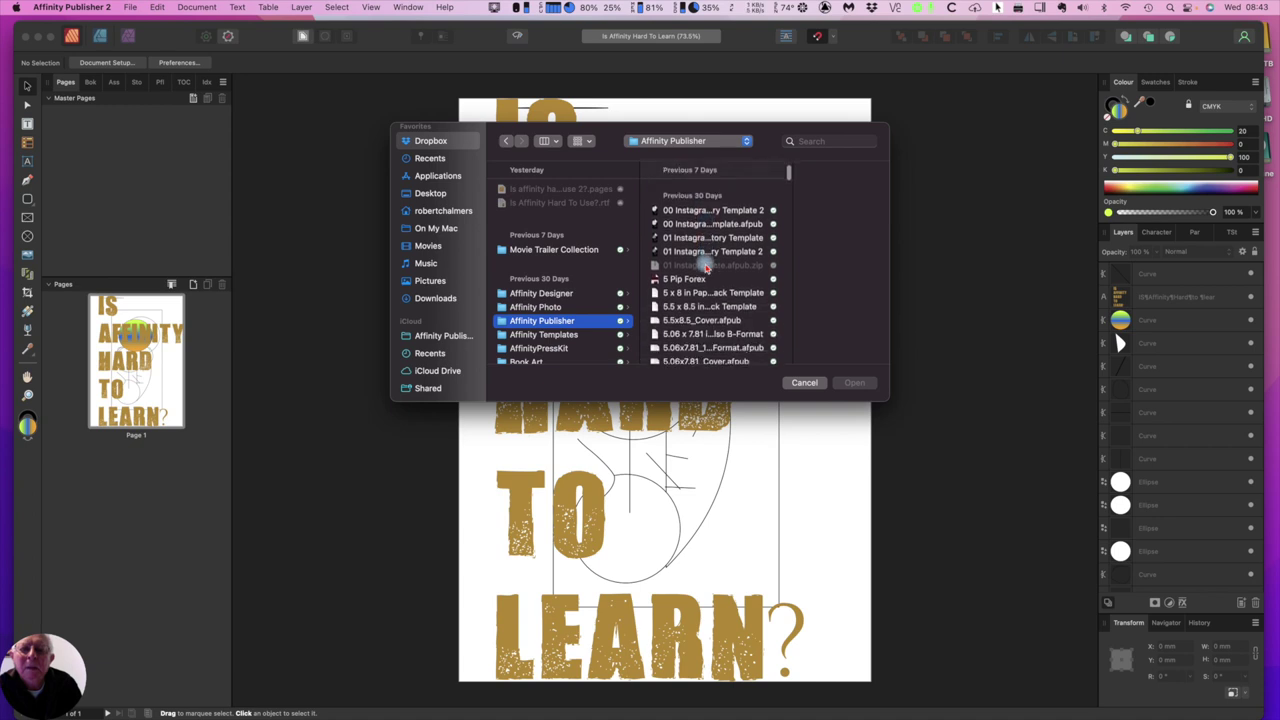
scroll(703, 266, "down", 3)
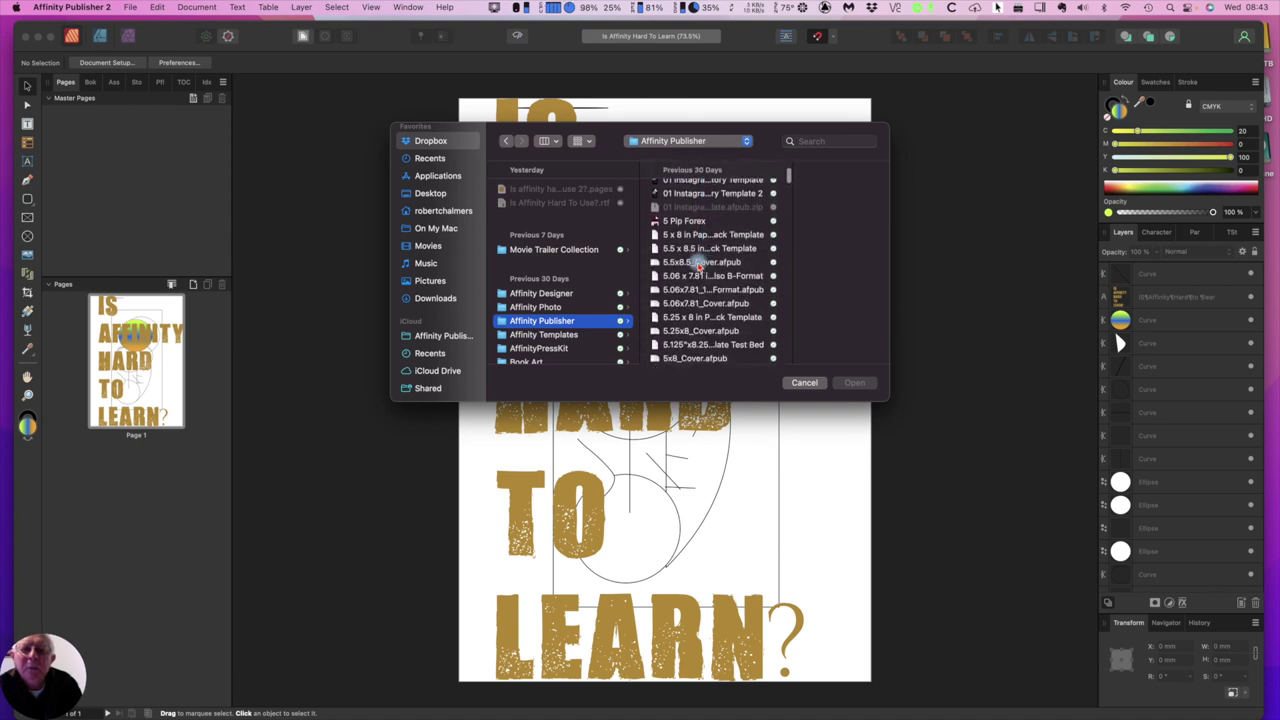
left_click(705, 237)
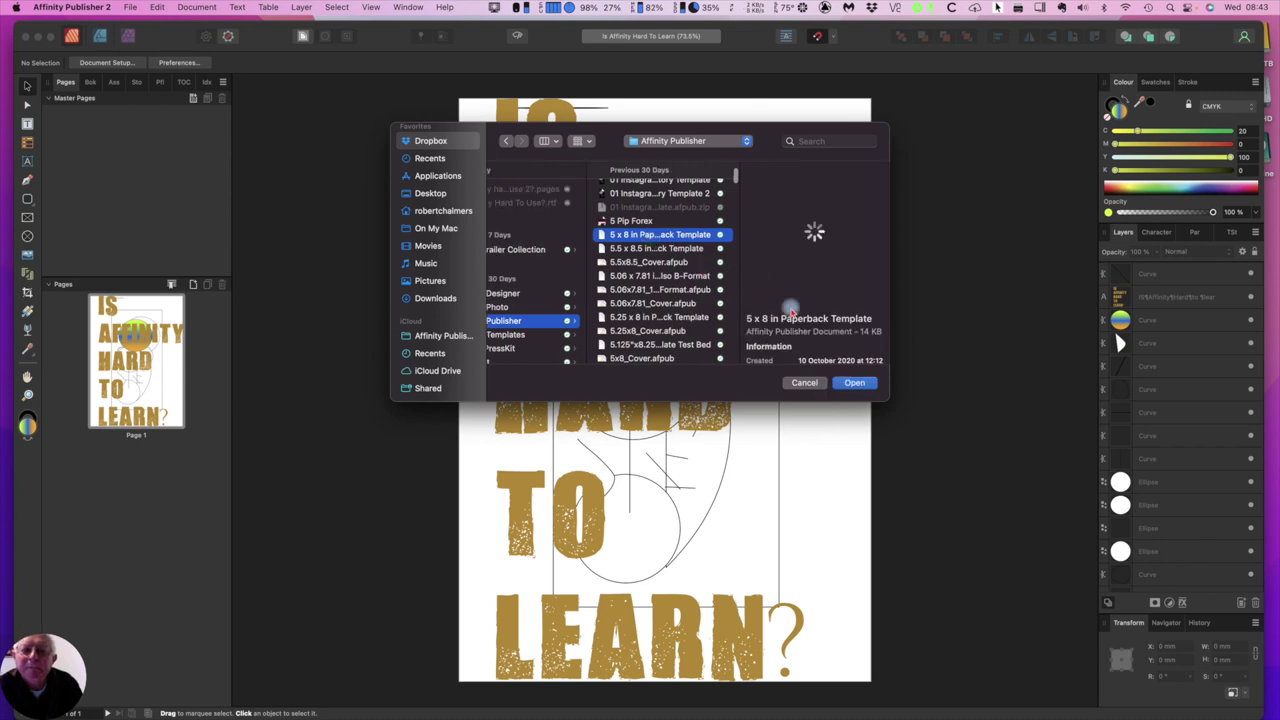
Open the 5 x 8 in Paperback Template, accepting the legacy document warning
left_click(853, 383)
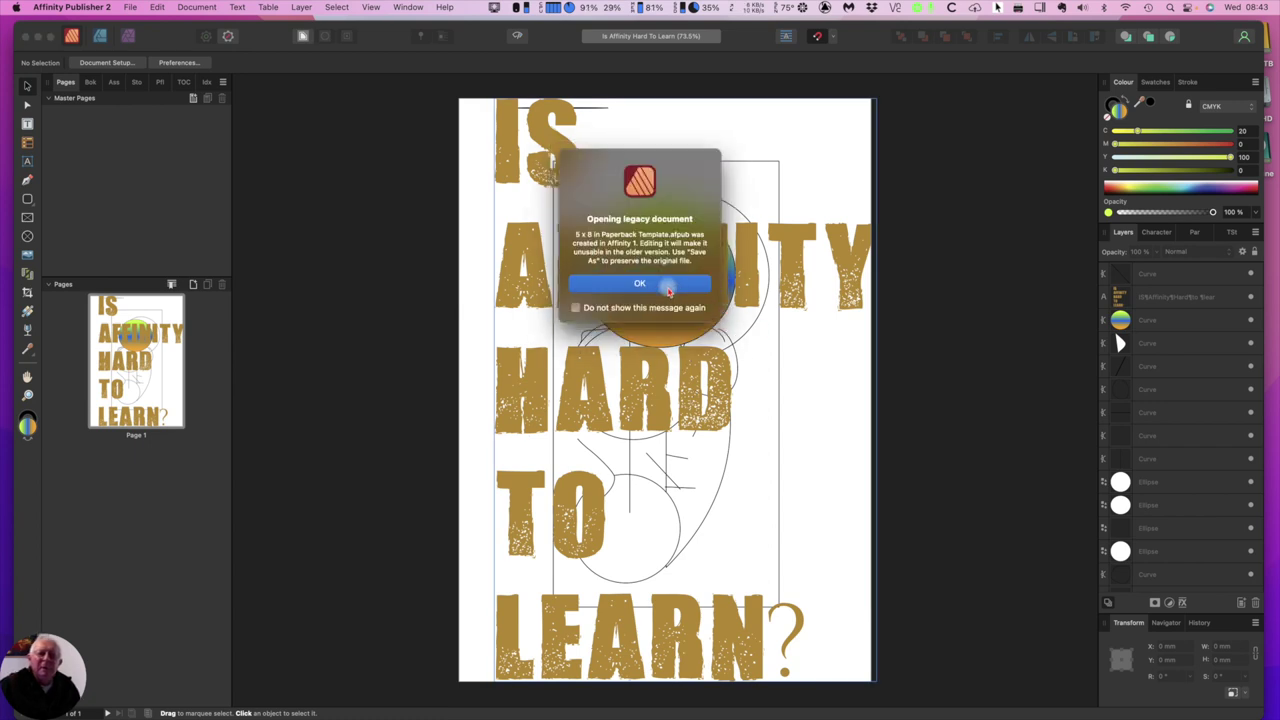
left_click(669, 291)
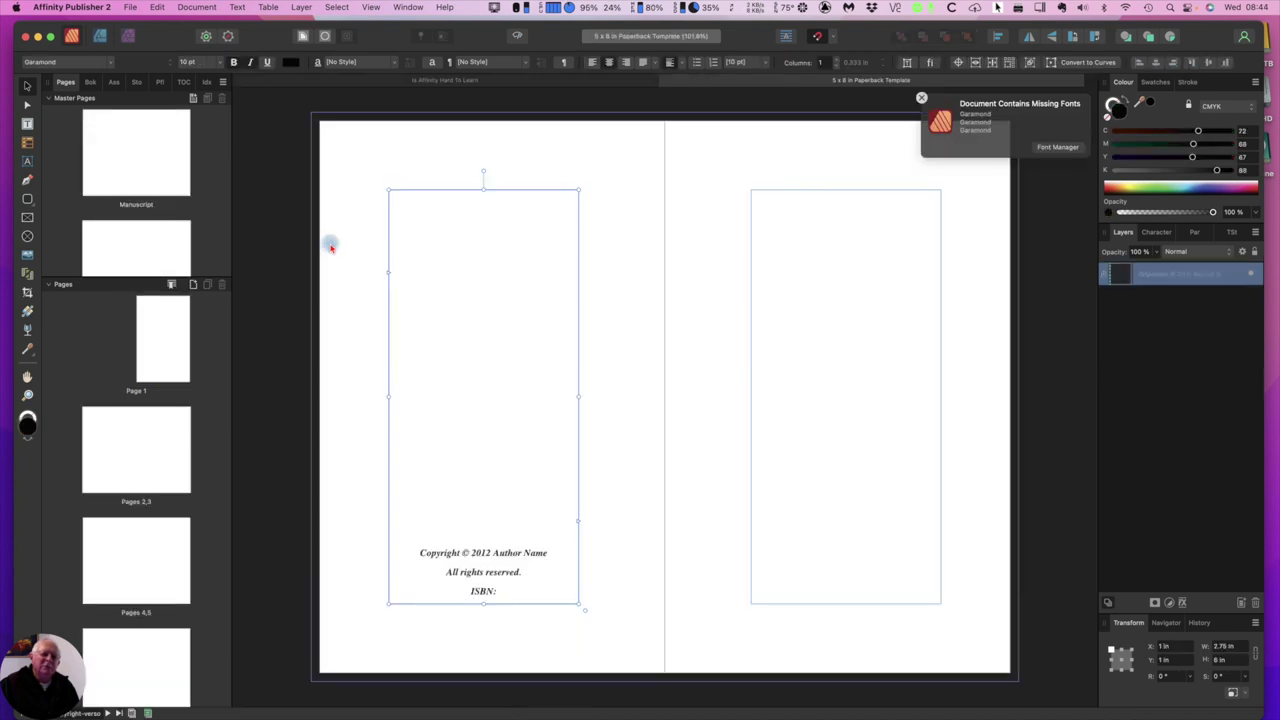
scroll(153, 198, "down", 4)
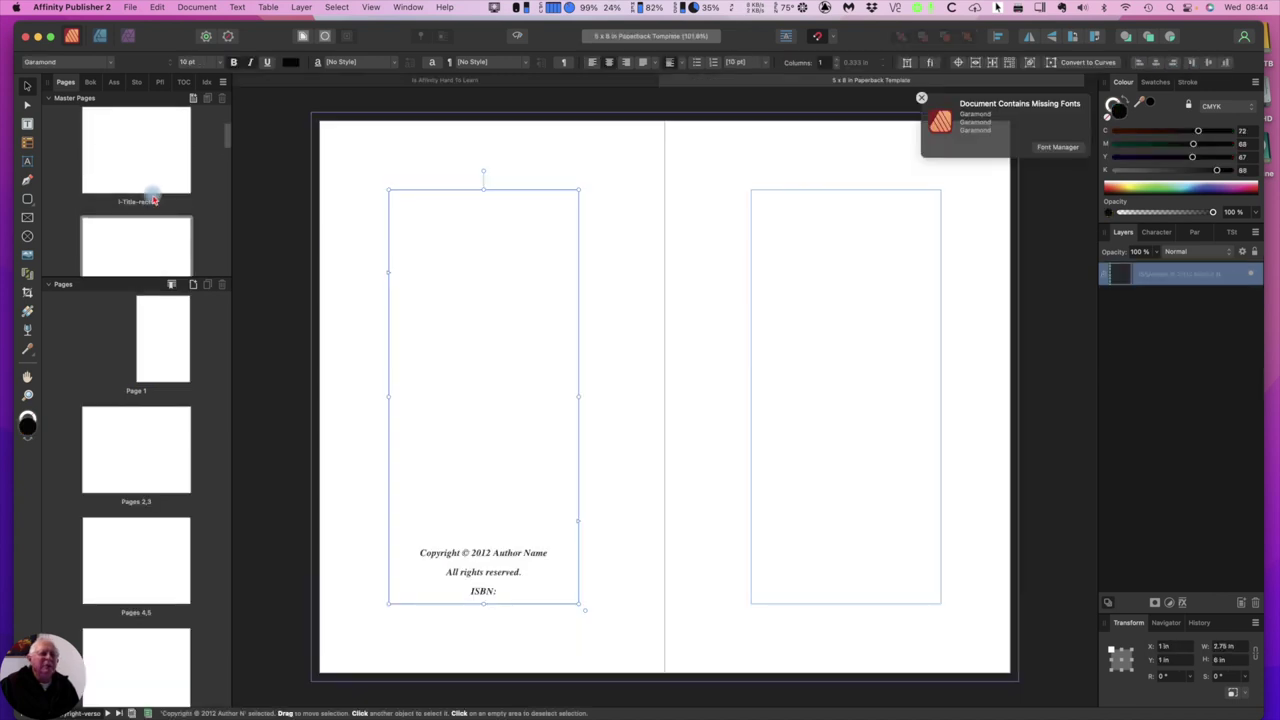
scroll(135, 225, "down", 3)
scroll(148, 322, "down", 2)
scroll(146, 325, "up", 2)
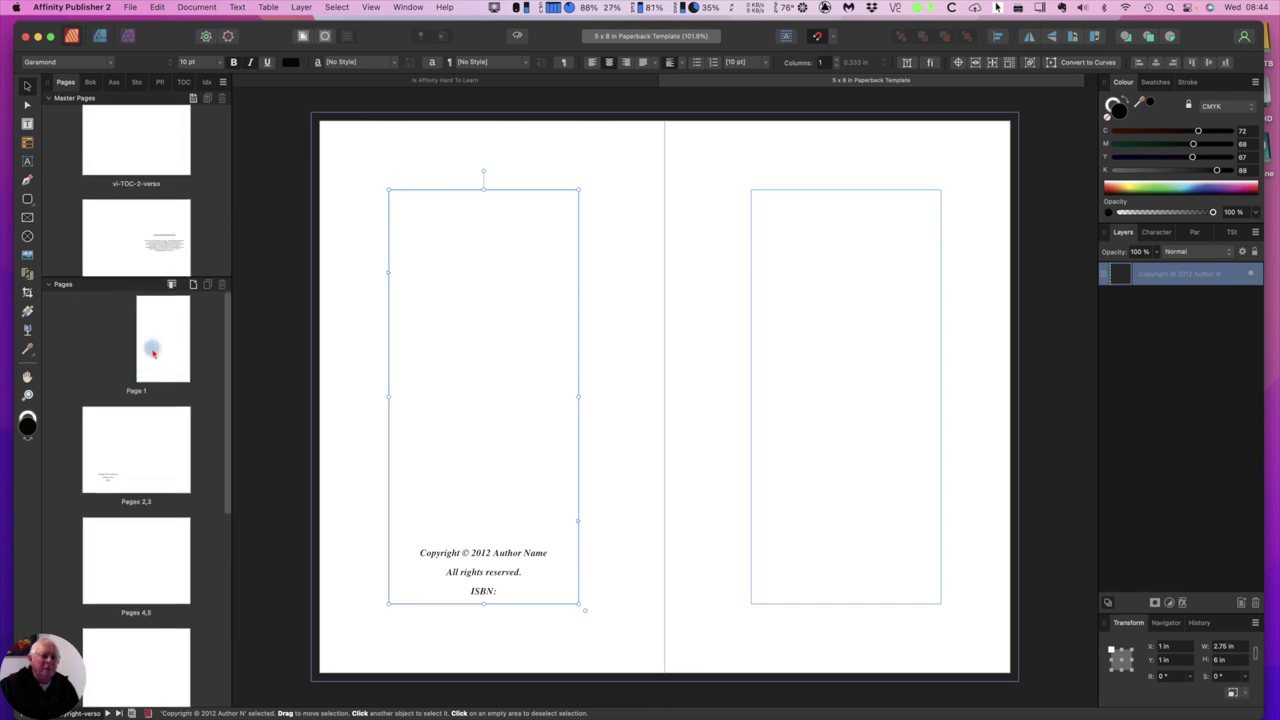
View Page 1, the Pages 2,3 spread and the Pages 4,5 spread
double_click(155, 351)
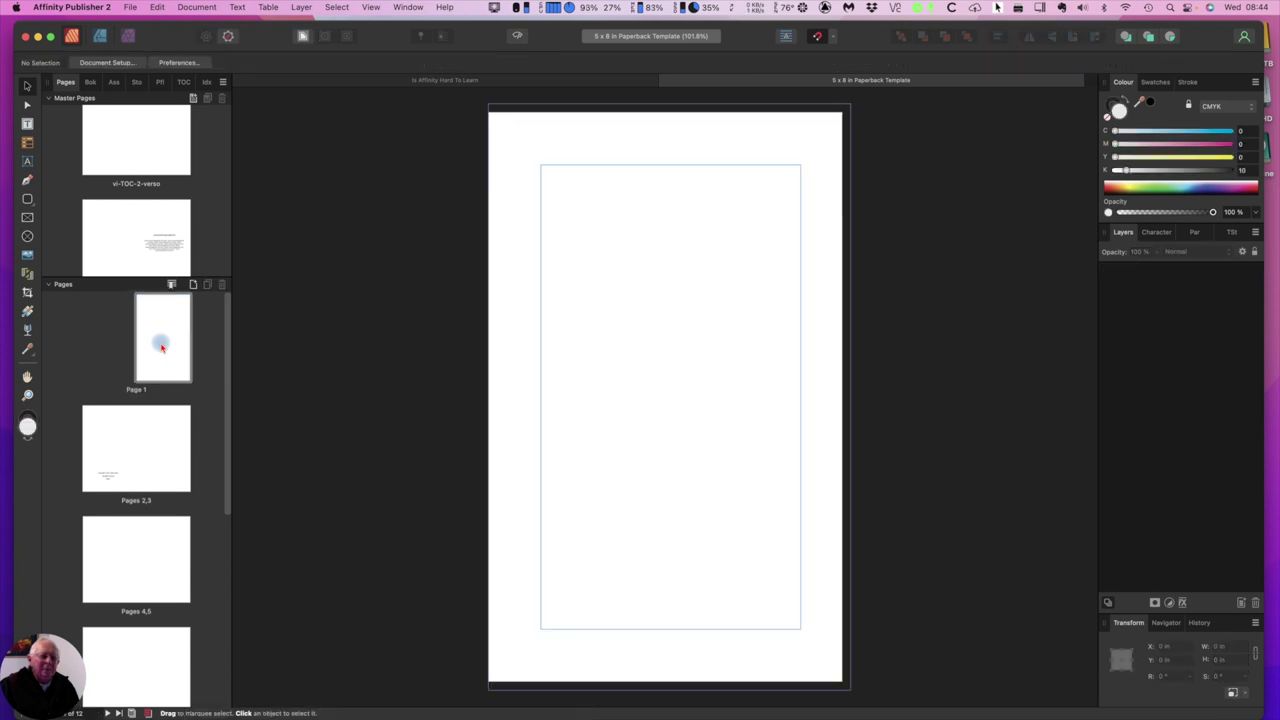
double_click(130, 437)
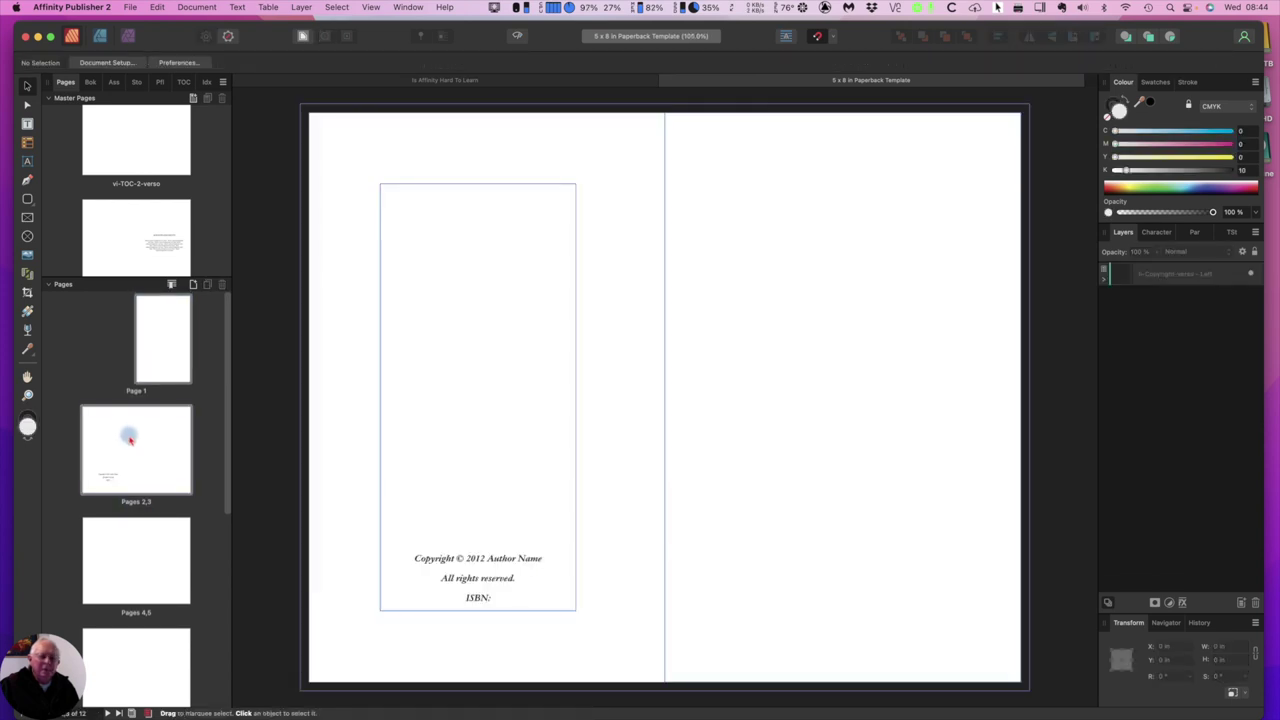
double_click(121, 530)
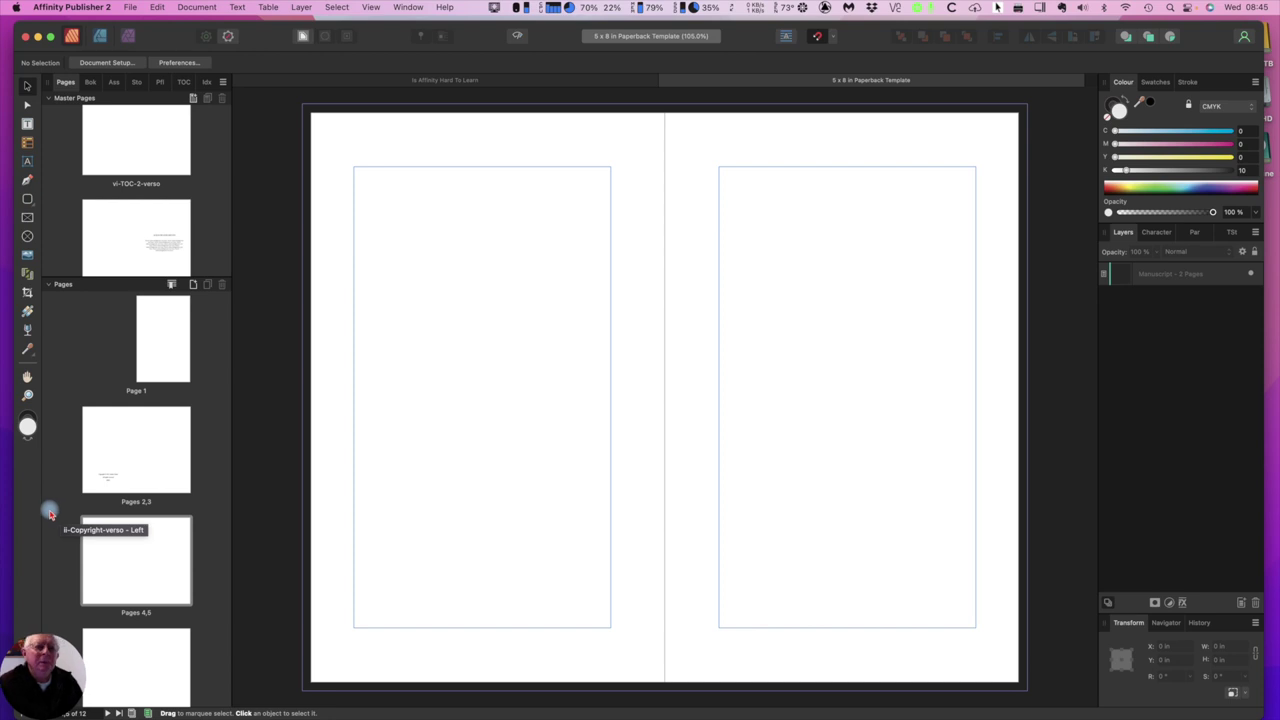
Bring up the Open dialog and widen its file list so full names show
left_click(130, 7)
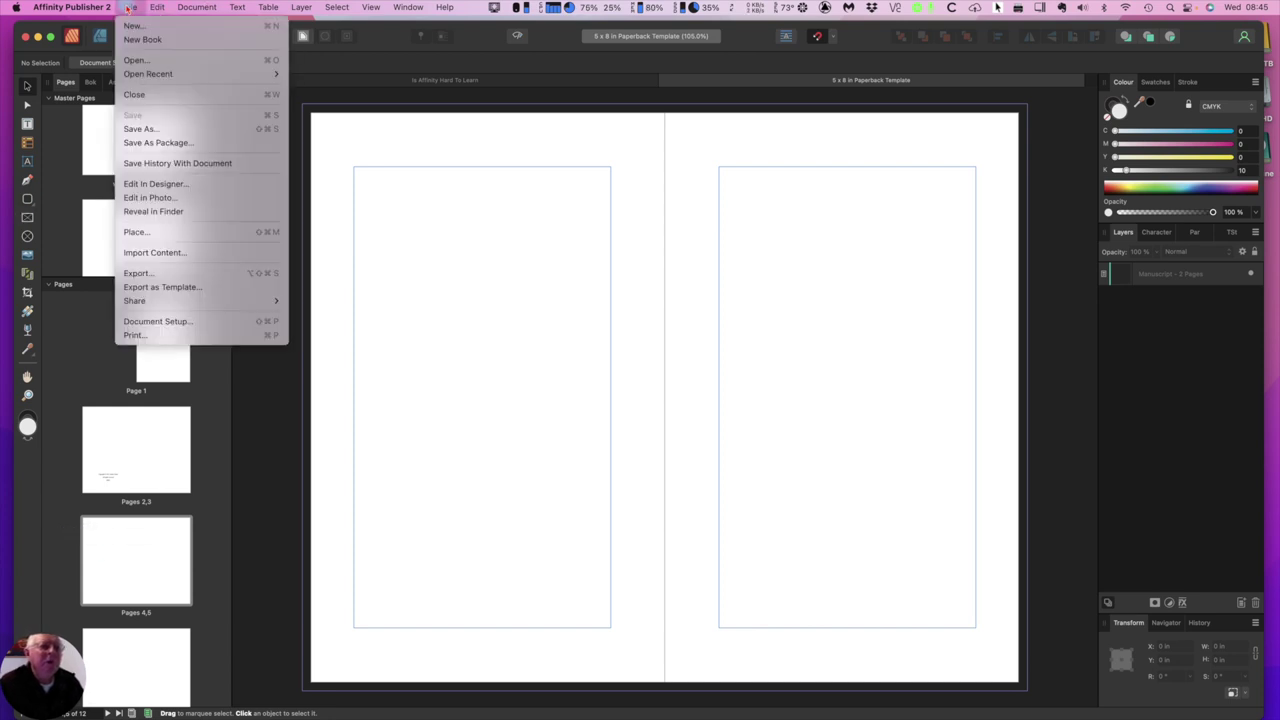
left_click(143, 60)
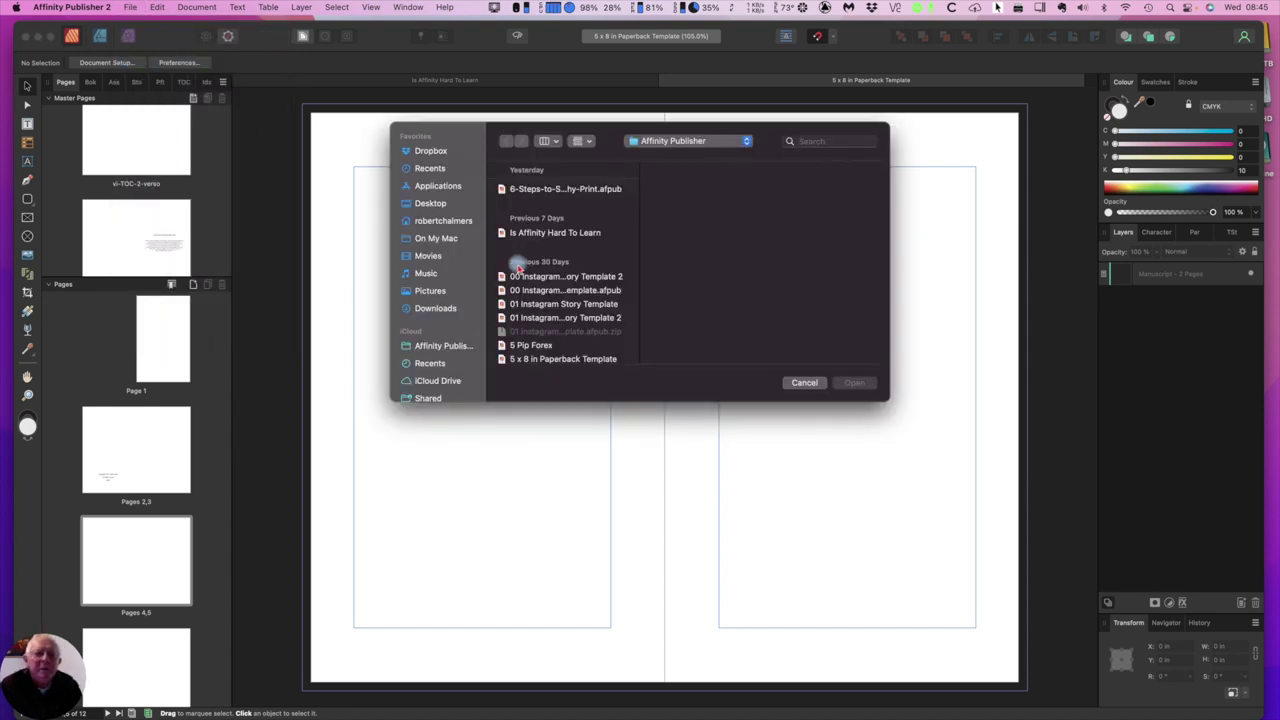
scroll(612, 286, "down", 2)
scroll(612, 286, "down", 10)
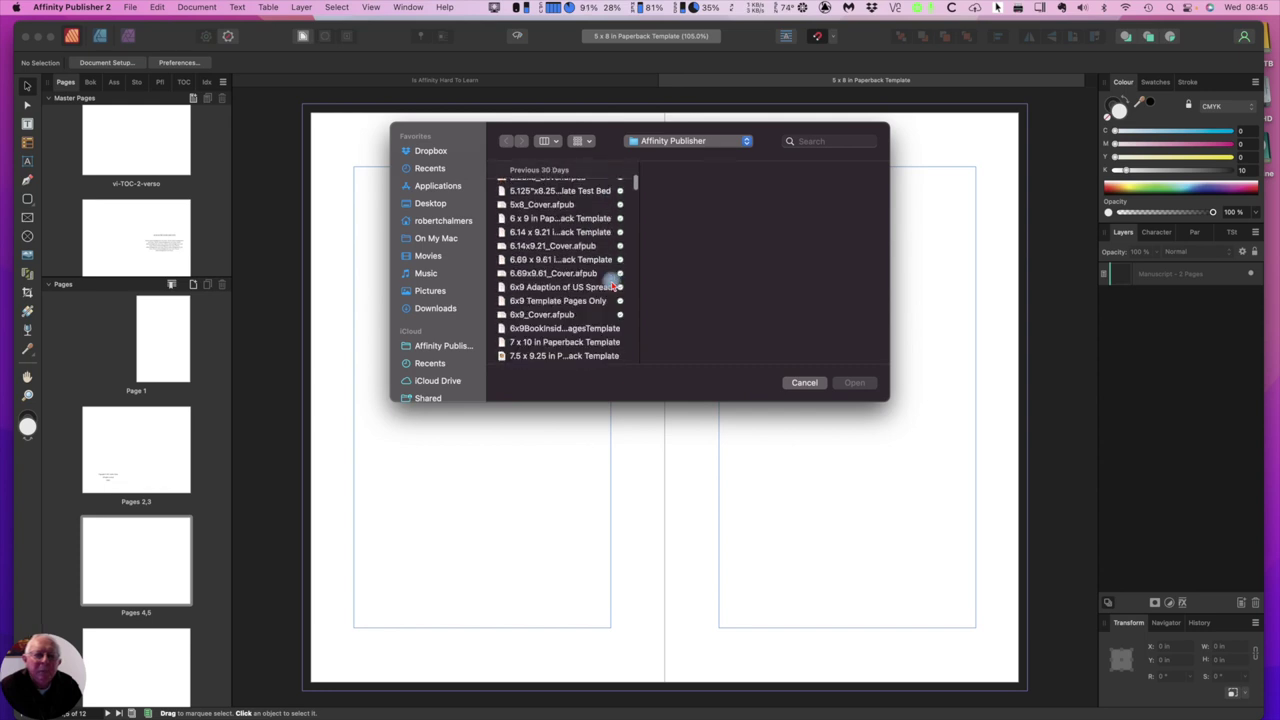
scroll(612, 286, "down", 10)
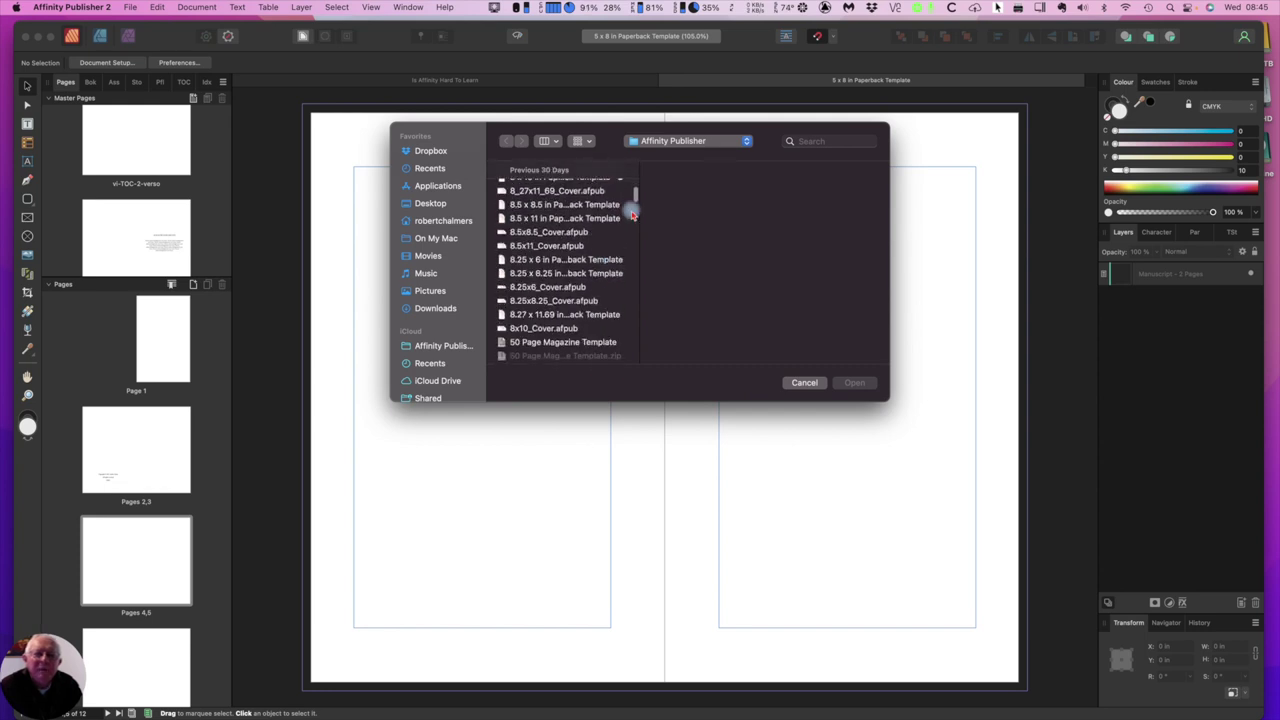
left_click_drag(640, 177, 690, 178)
Scroll the file list and select The Bushfire Children's Picture Book Cover
scroll(640, 259, "down", 5)
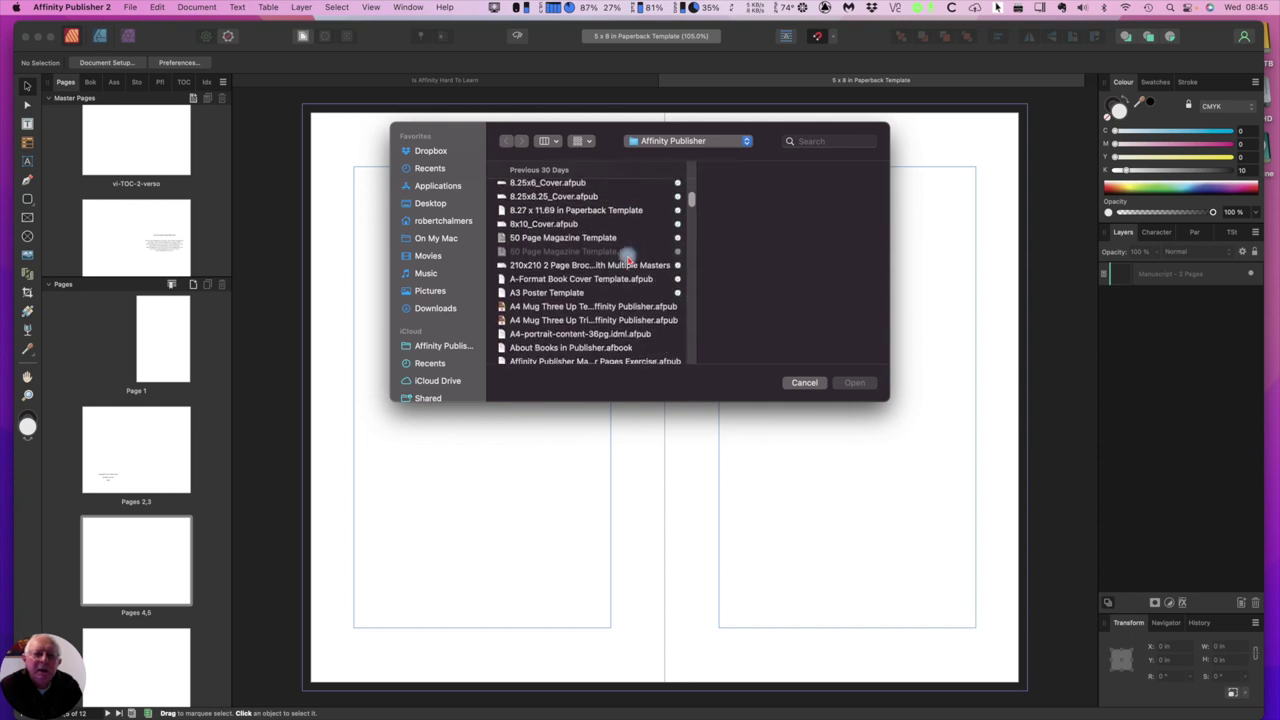
scroll(625, 275, "down", 1)
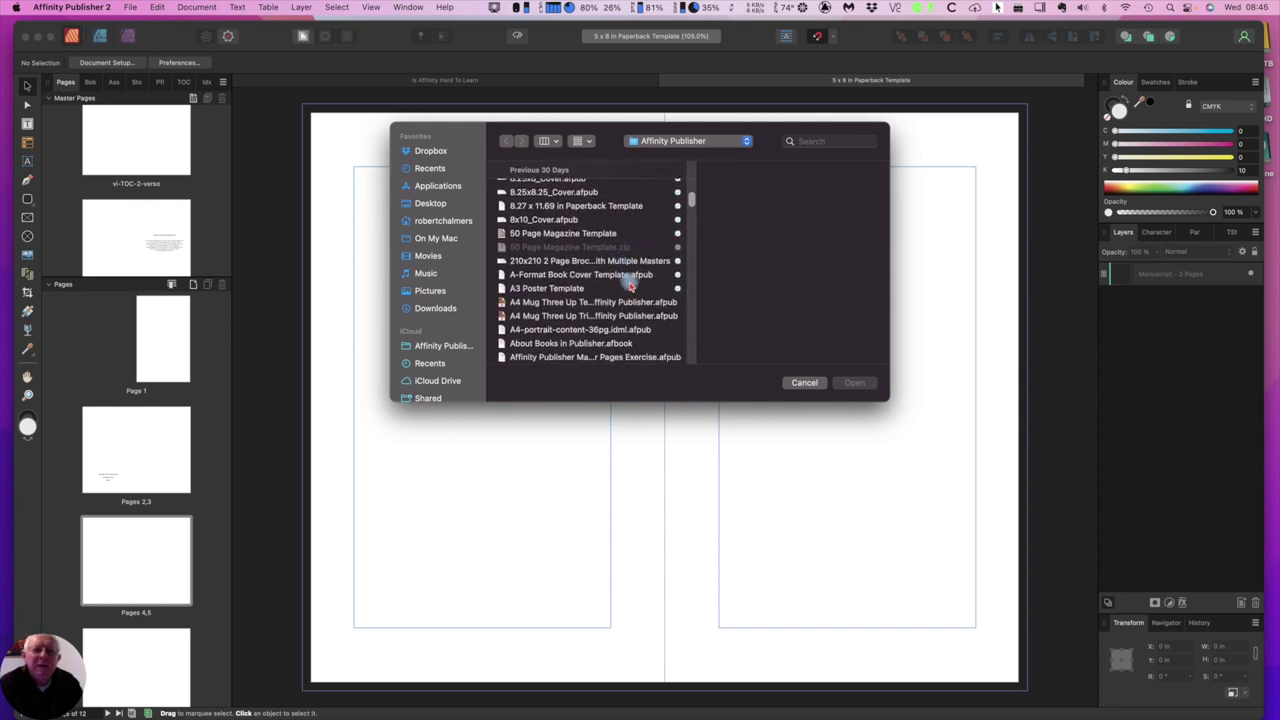
scroll(630, 285, "down", 3)
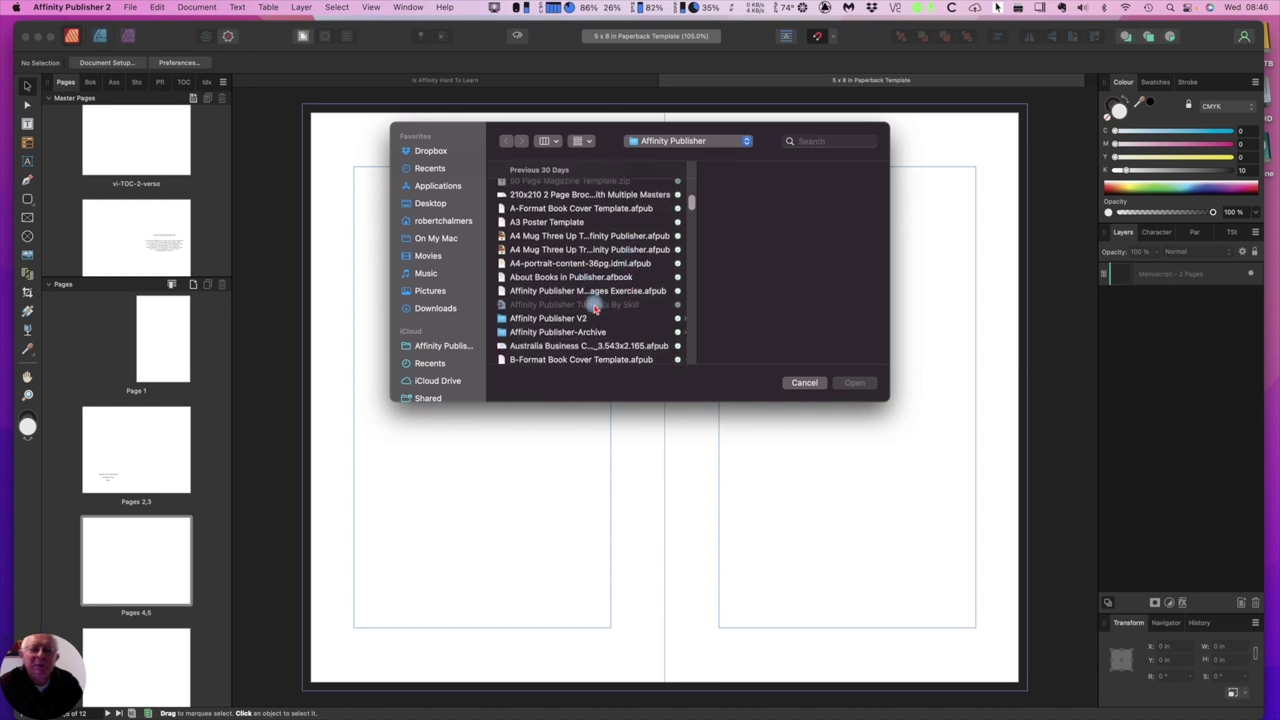
scroll(595, 309, "down", 3)
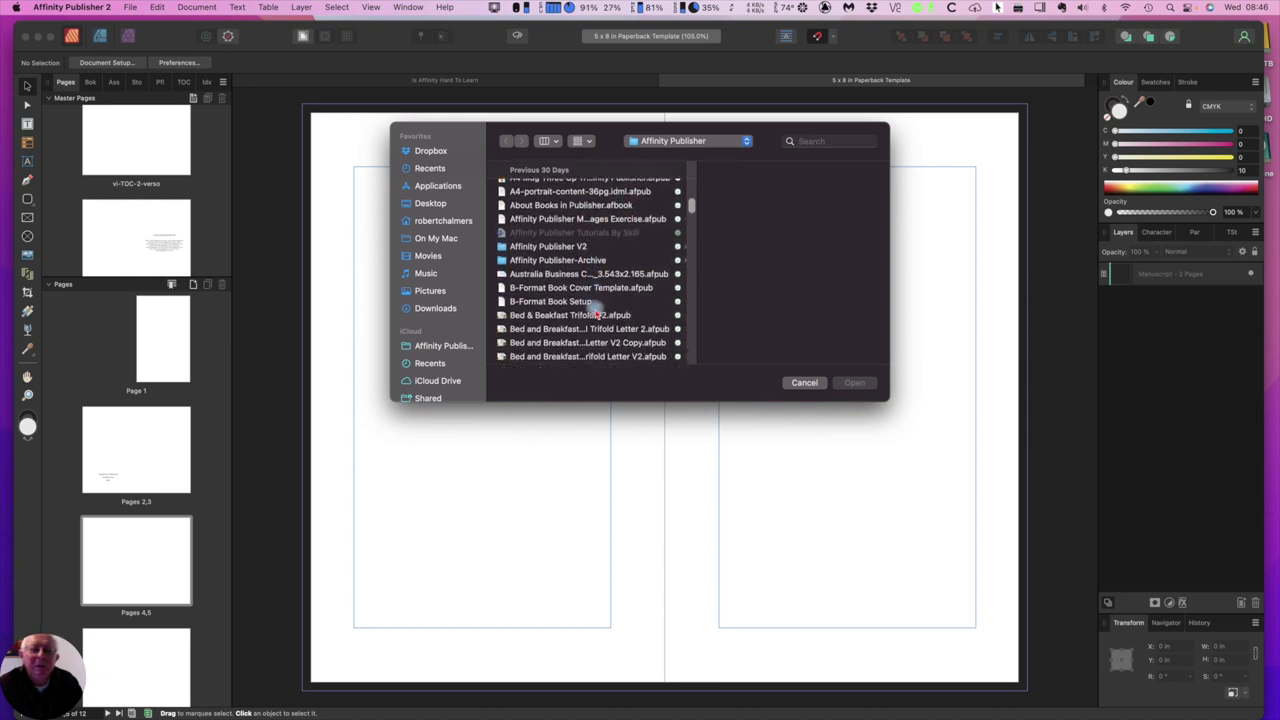
scroll(598, 316, "down", 3)
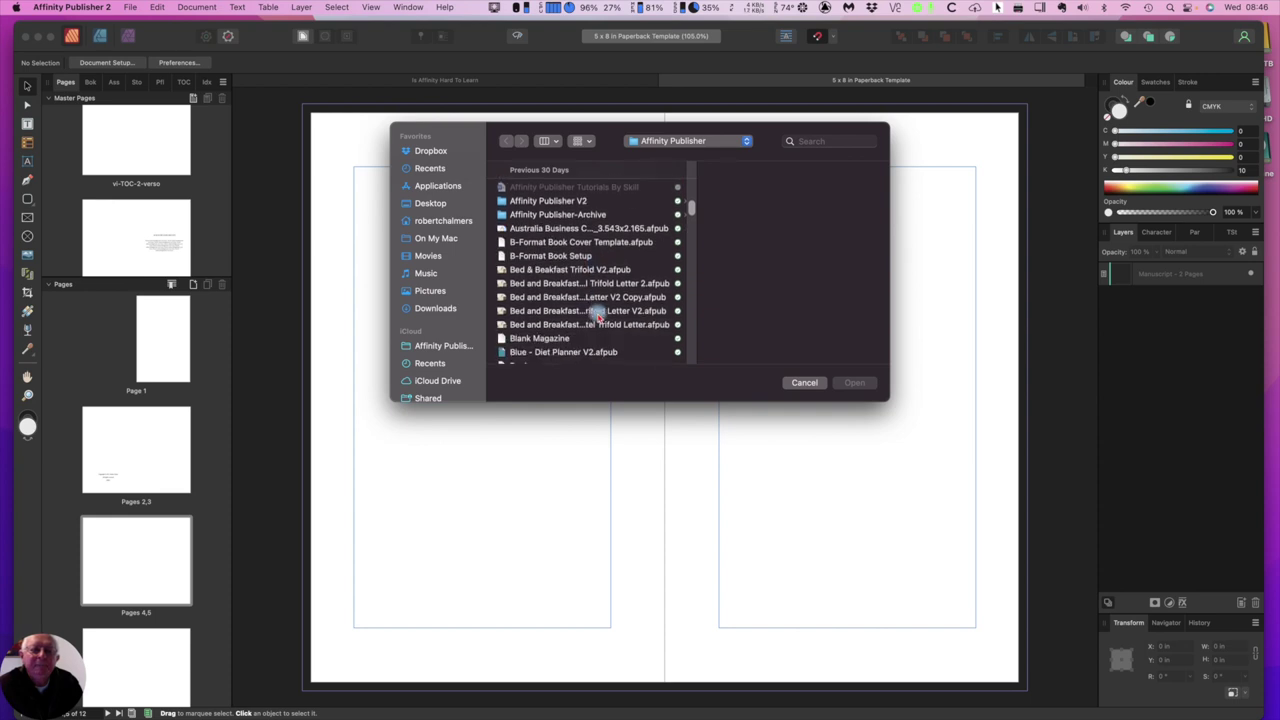
scroll(598, 316, "down", 3)
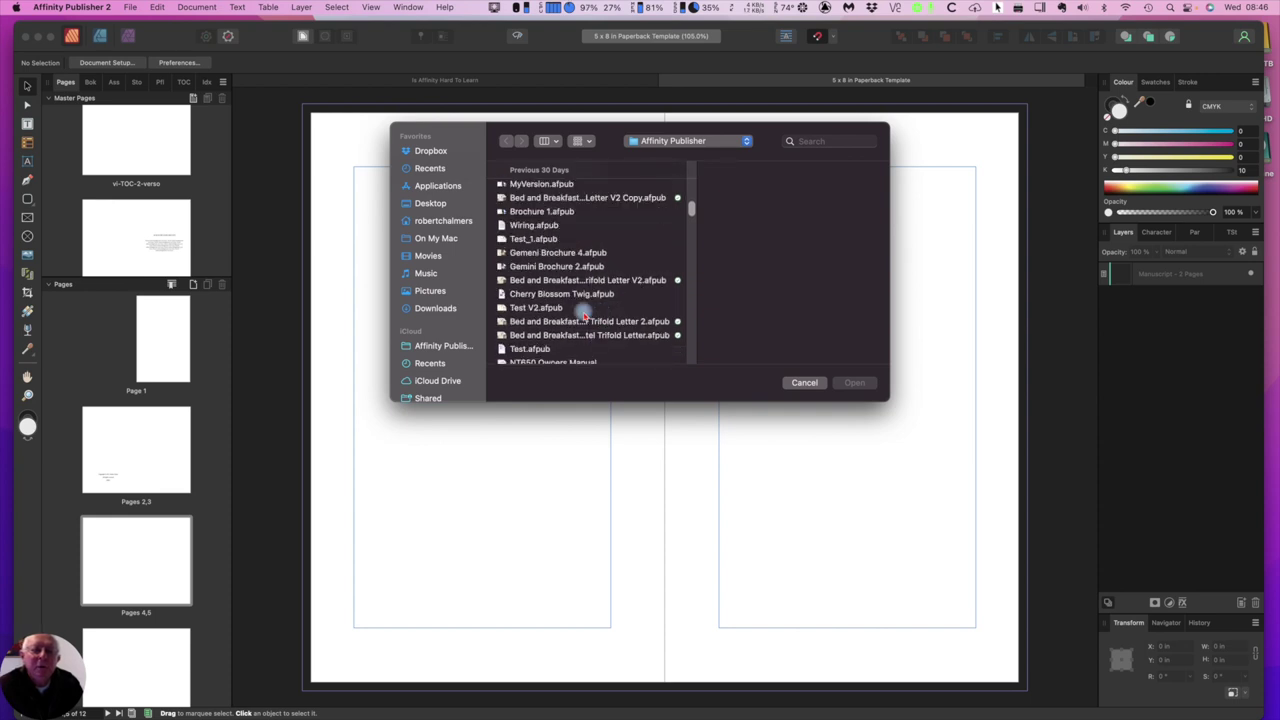
scroll(584, 316, "down", 8)
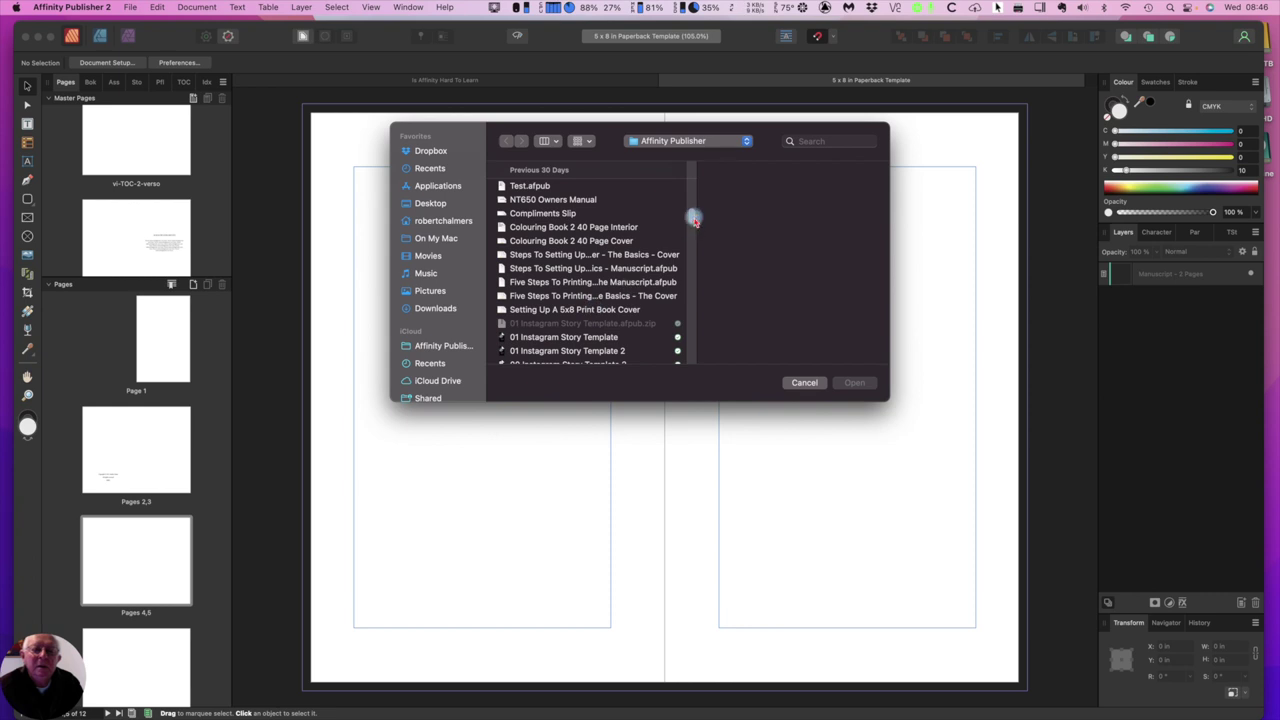
left_click_drag(691, 220, 688, 240)
left_click(571, 218)
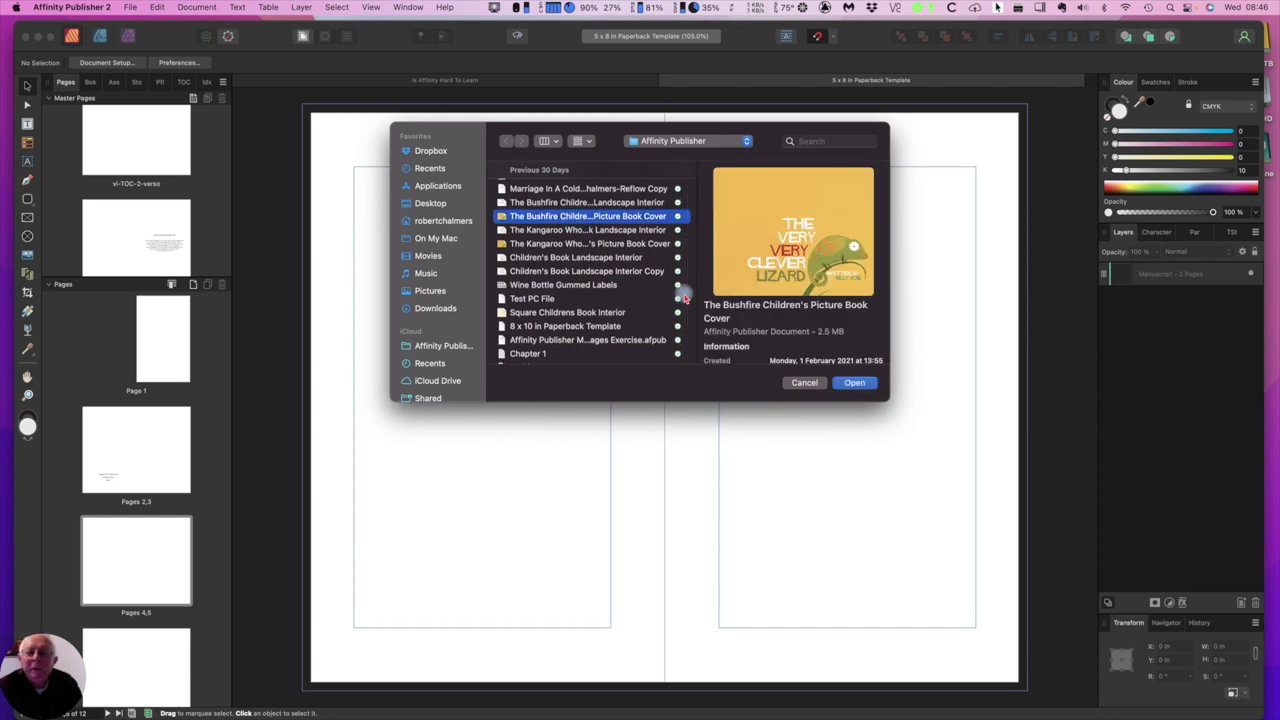
Open the lizard book cover file, accepting the legacy document alert, and scroll through the spread
left_click(855, 387)
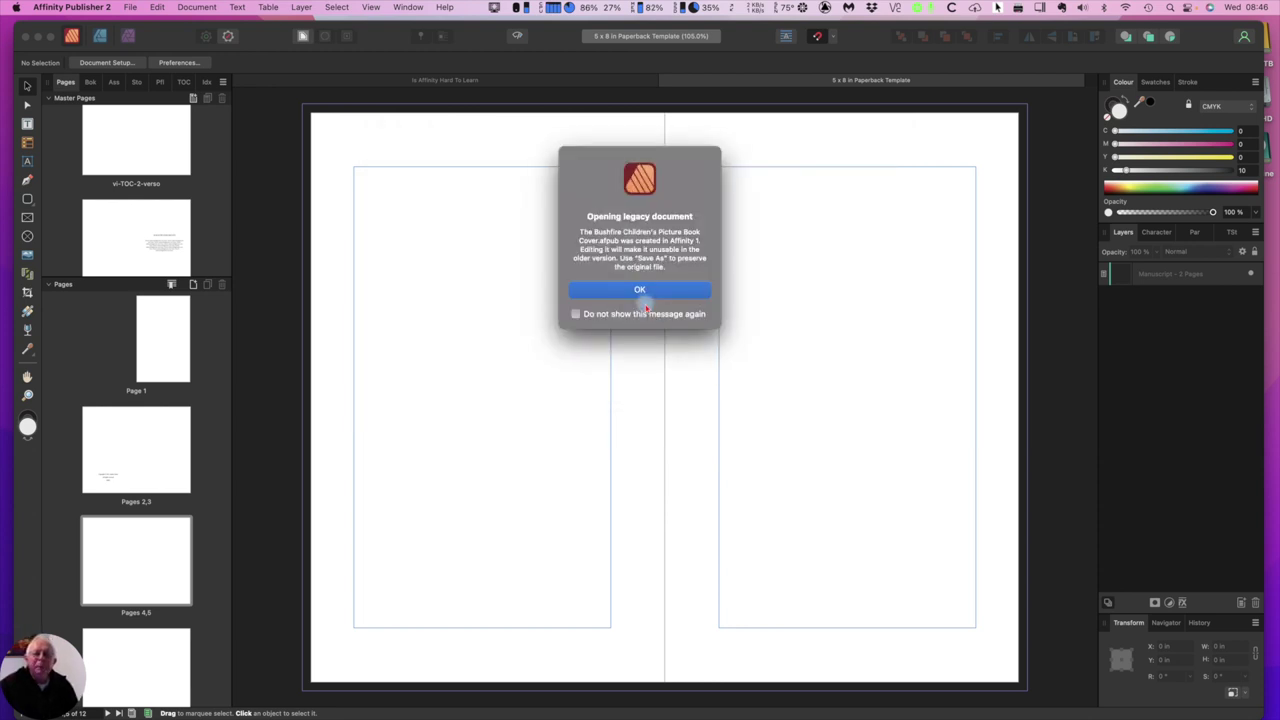
left_click(642, 291)
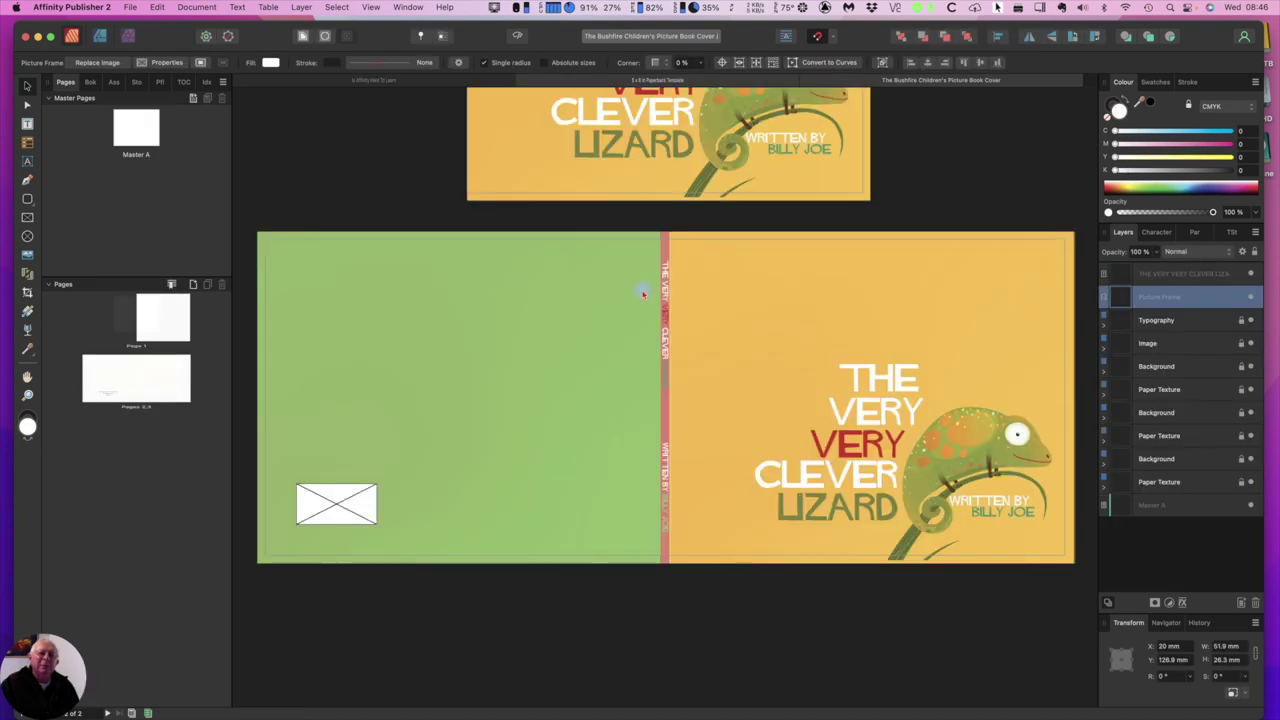
scroll(634, 305, "up", 8)
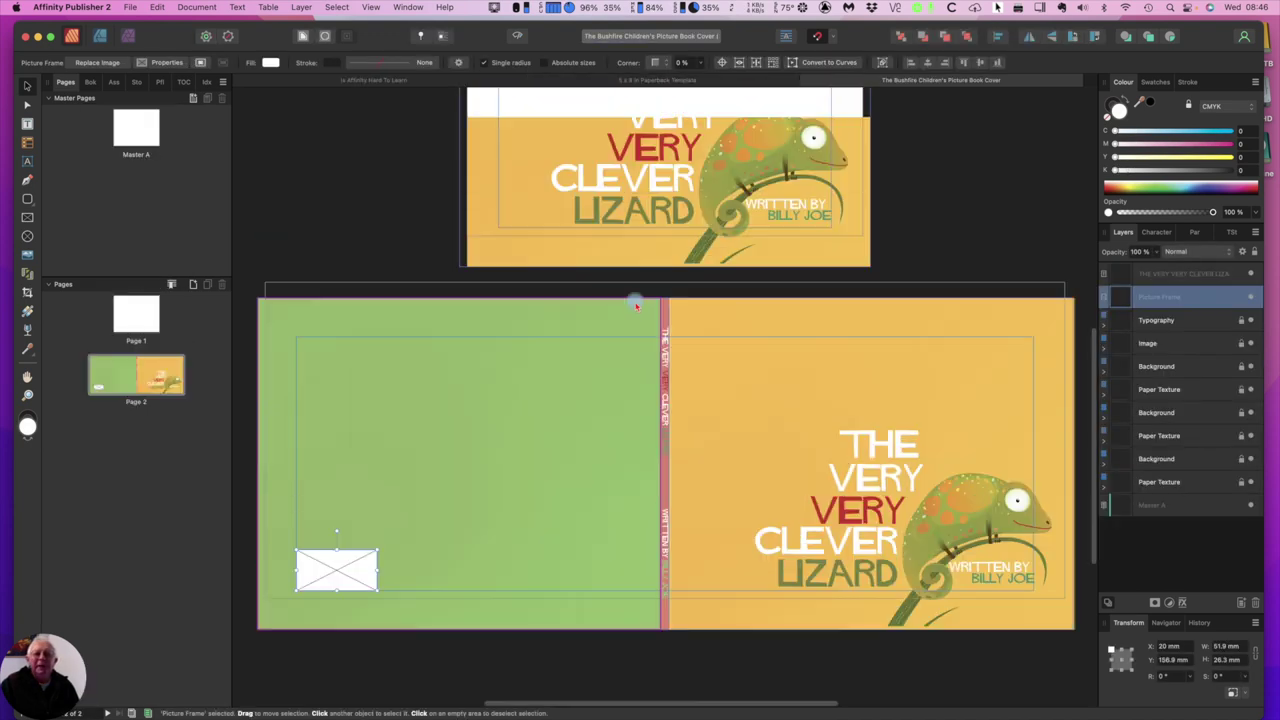
scroll(634, 305, "down", 4)
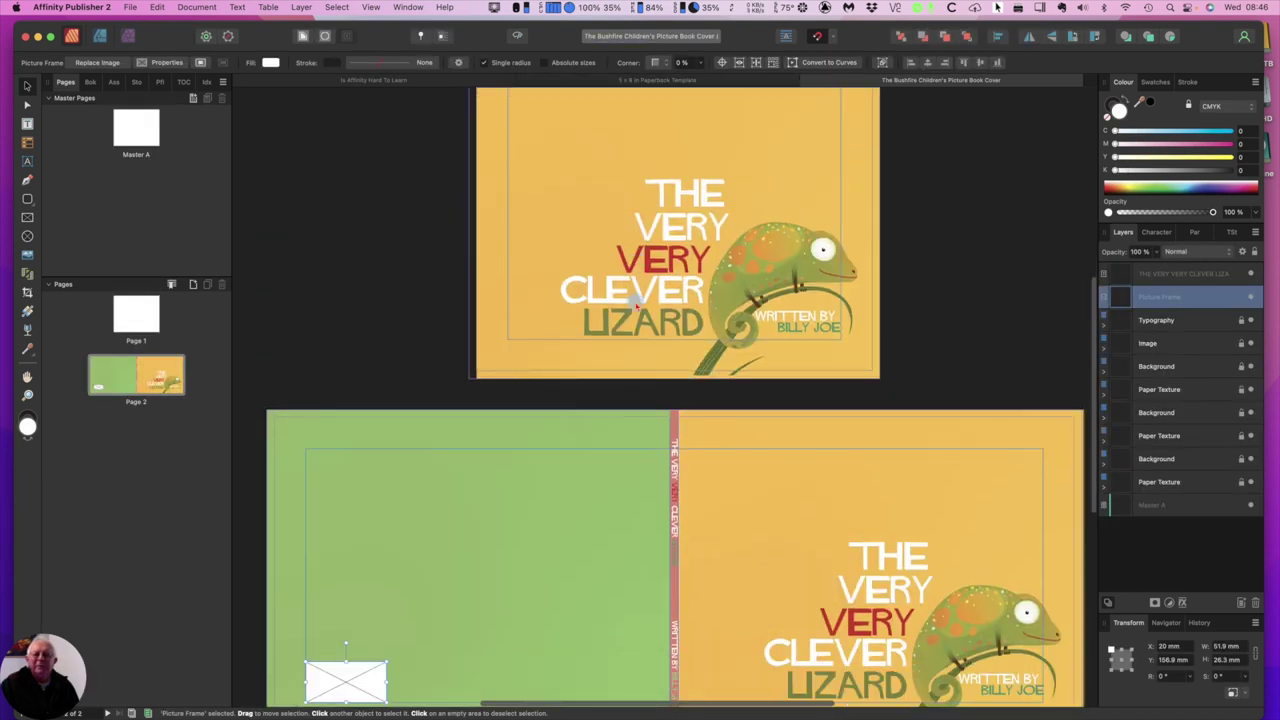
scroll(634, 305, "down", 1)
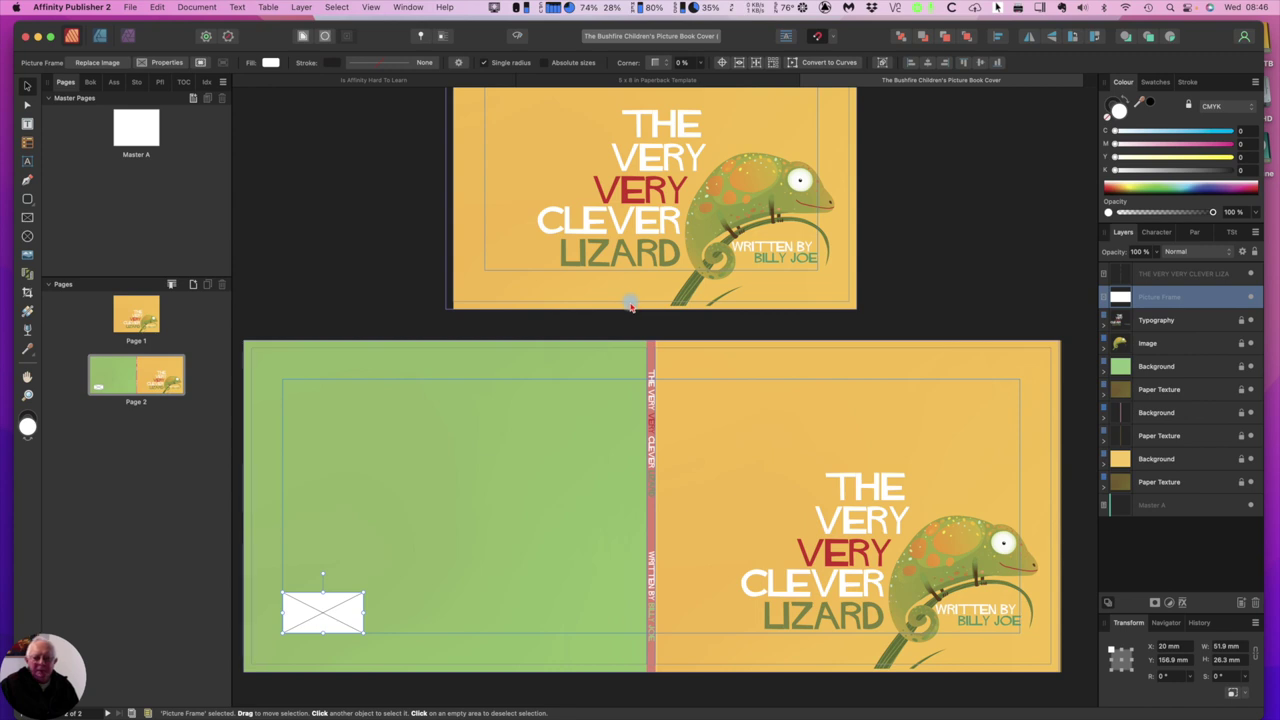
scroll(631, 308, "up", 1)
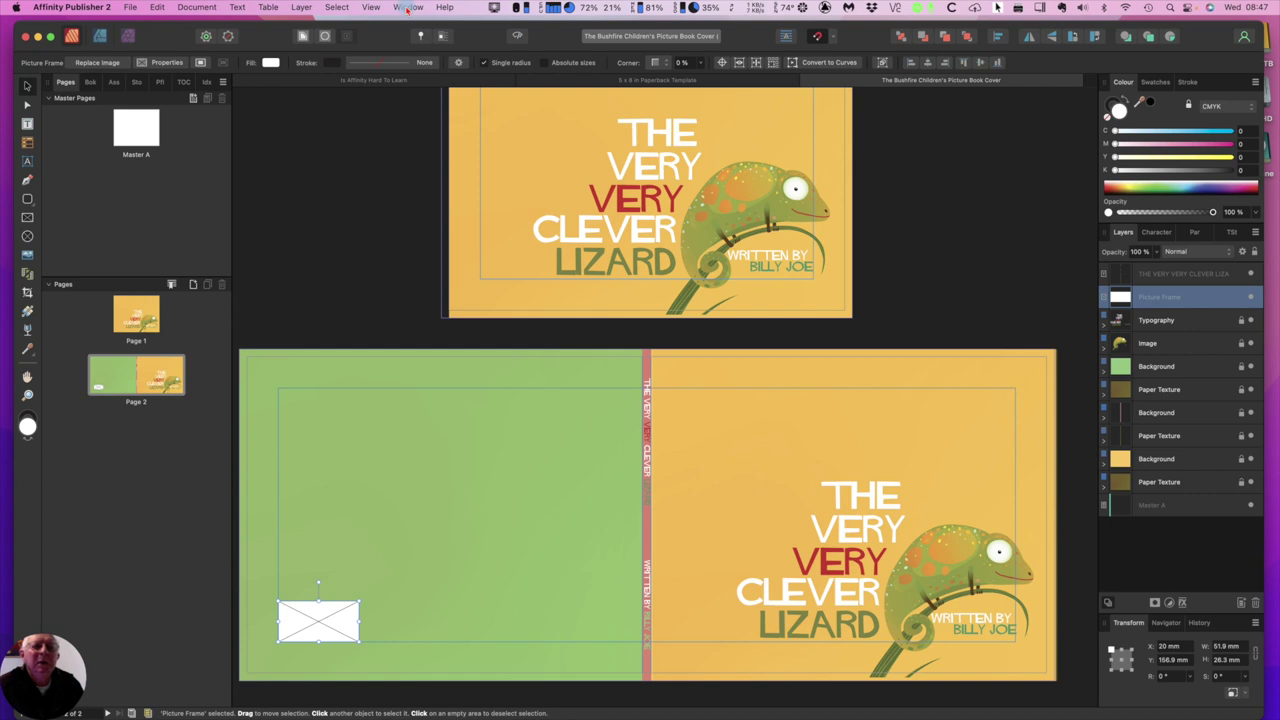
left_click(407, 8)
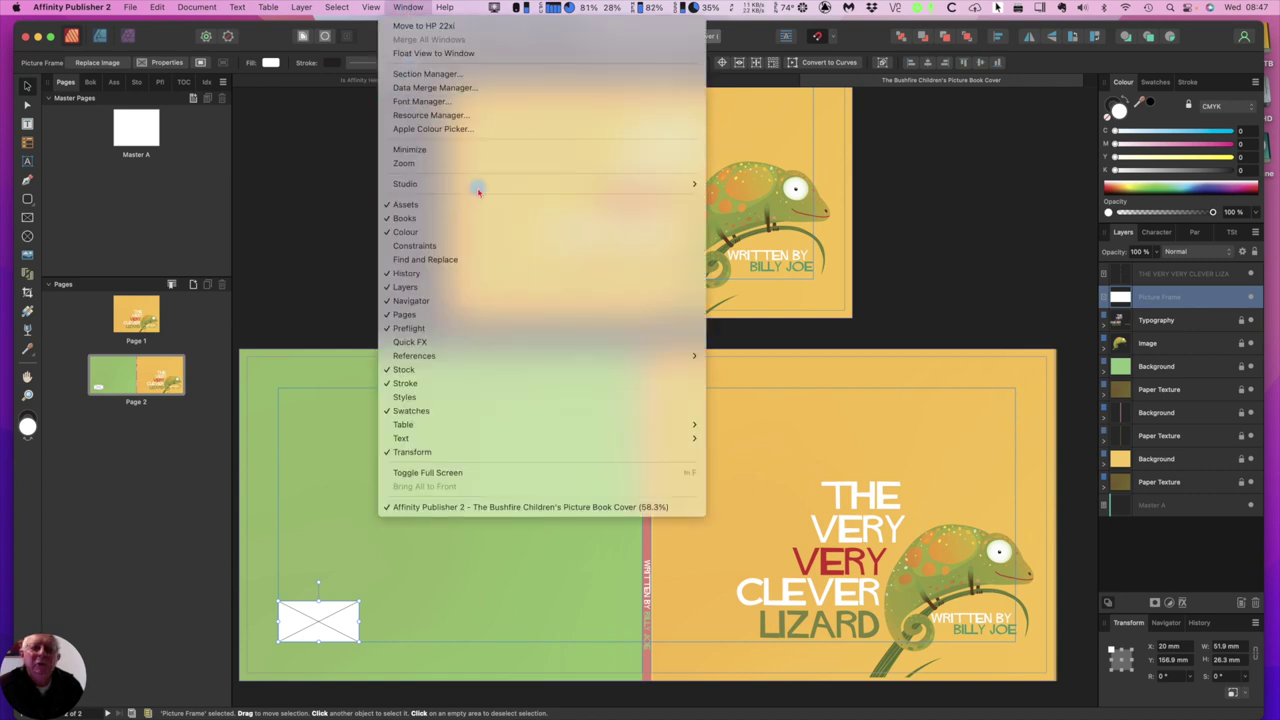
mouse_move(657, 184)
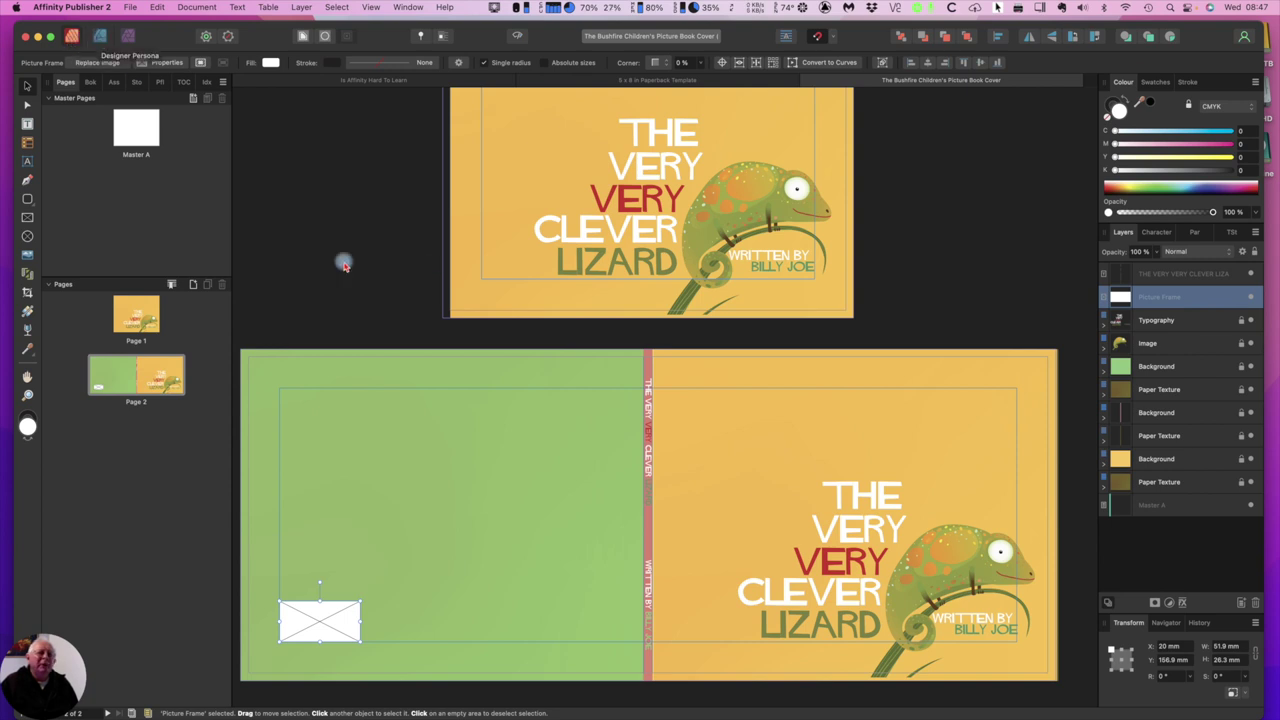
Try the Node tool, return to the Move tool, deselect the picture frame, and make Page 1 active
left_click(27, 104)
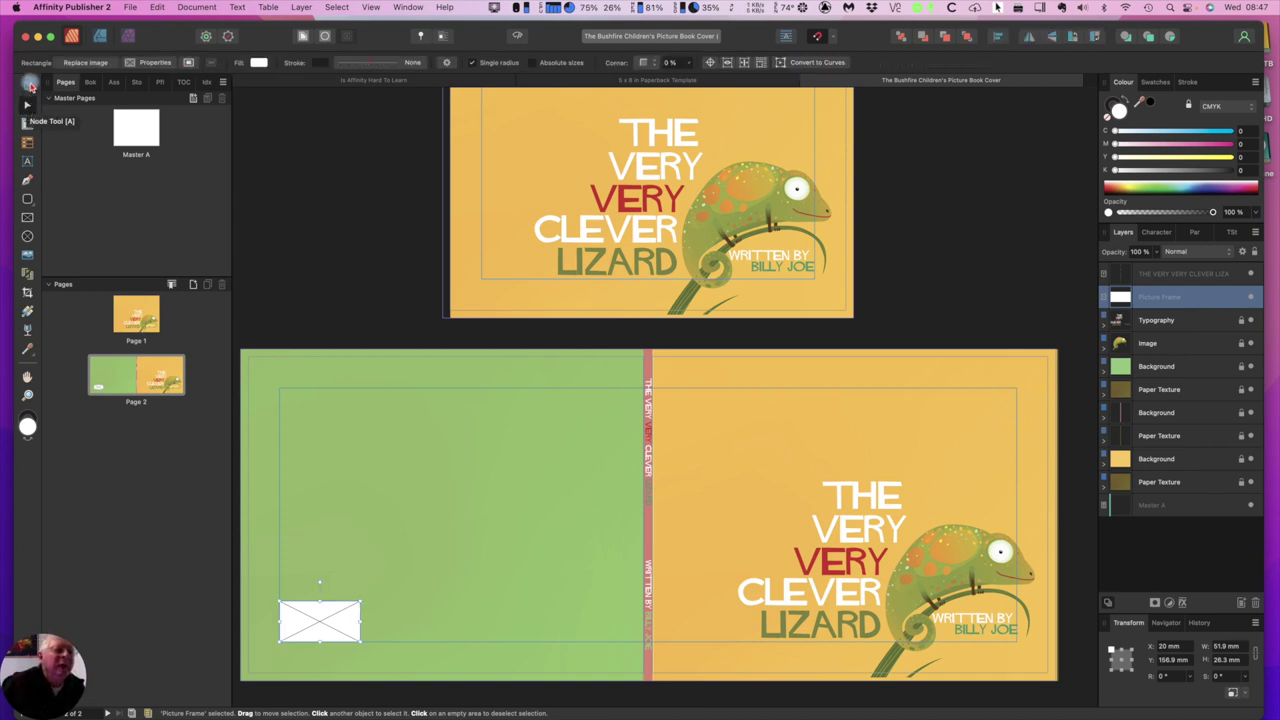
left_click(28, 88)
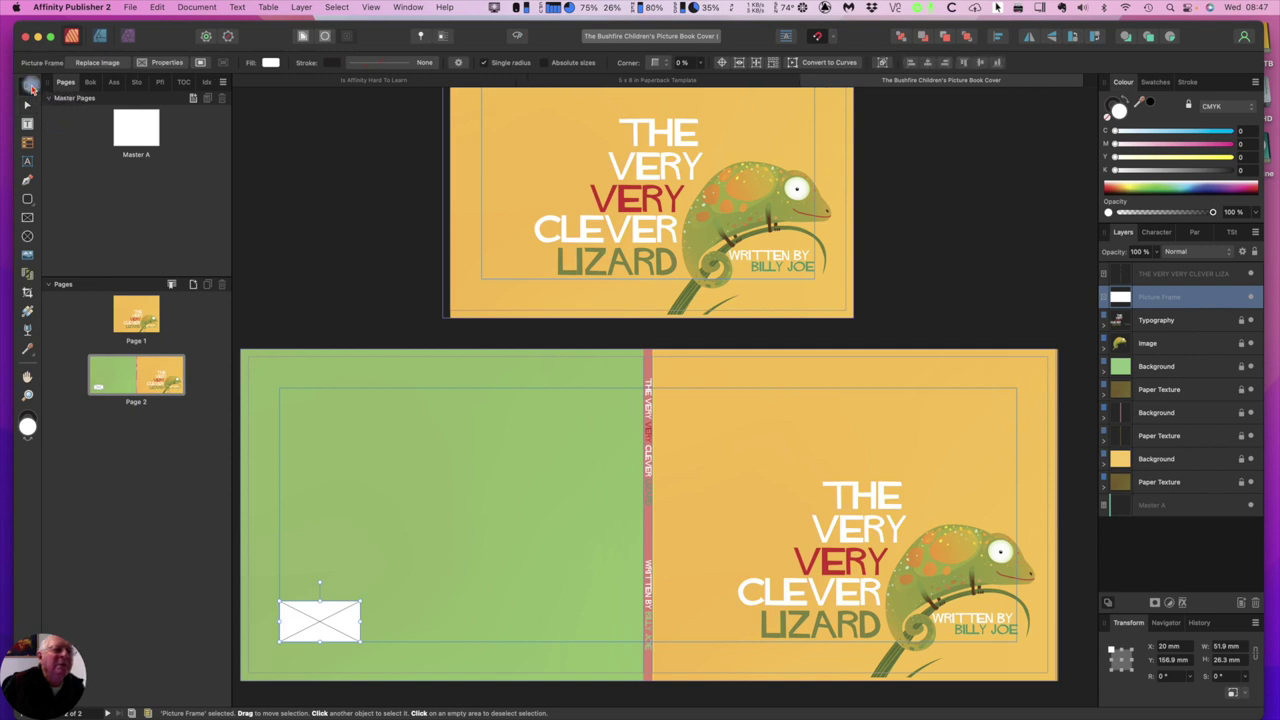
left_click(518, 252)
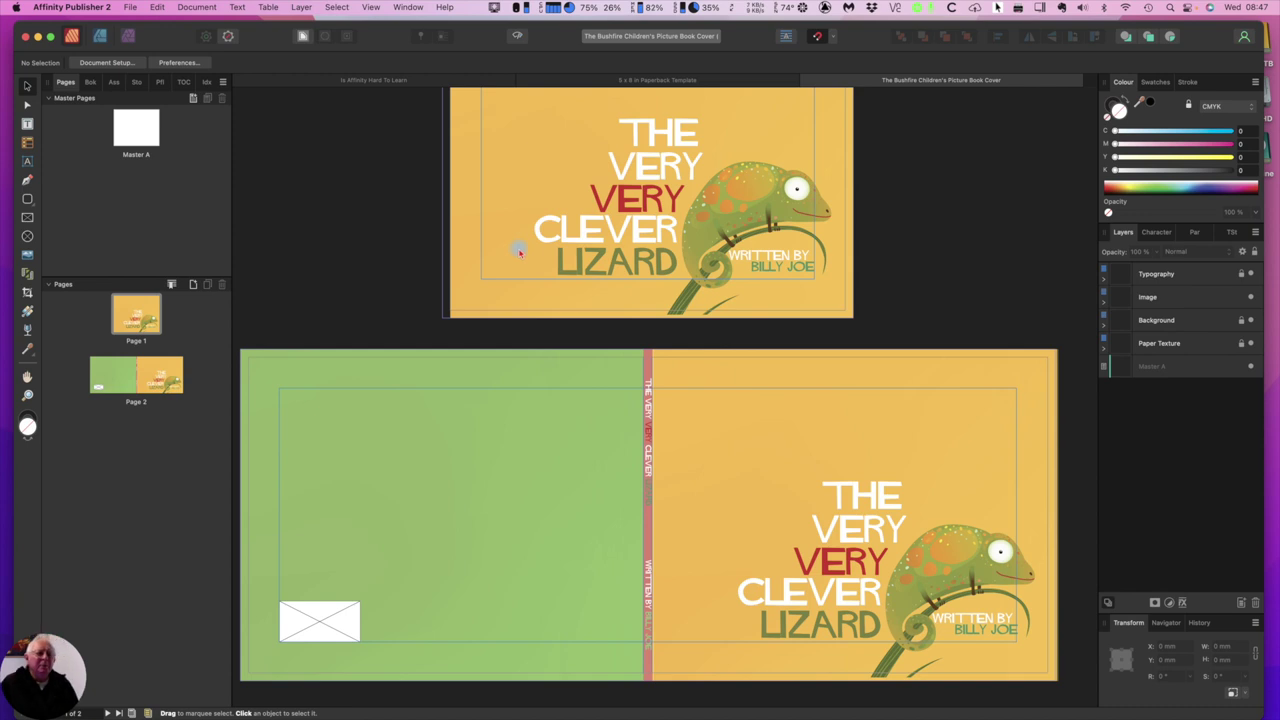
left_click(127, 308)
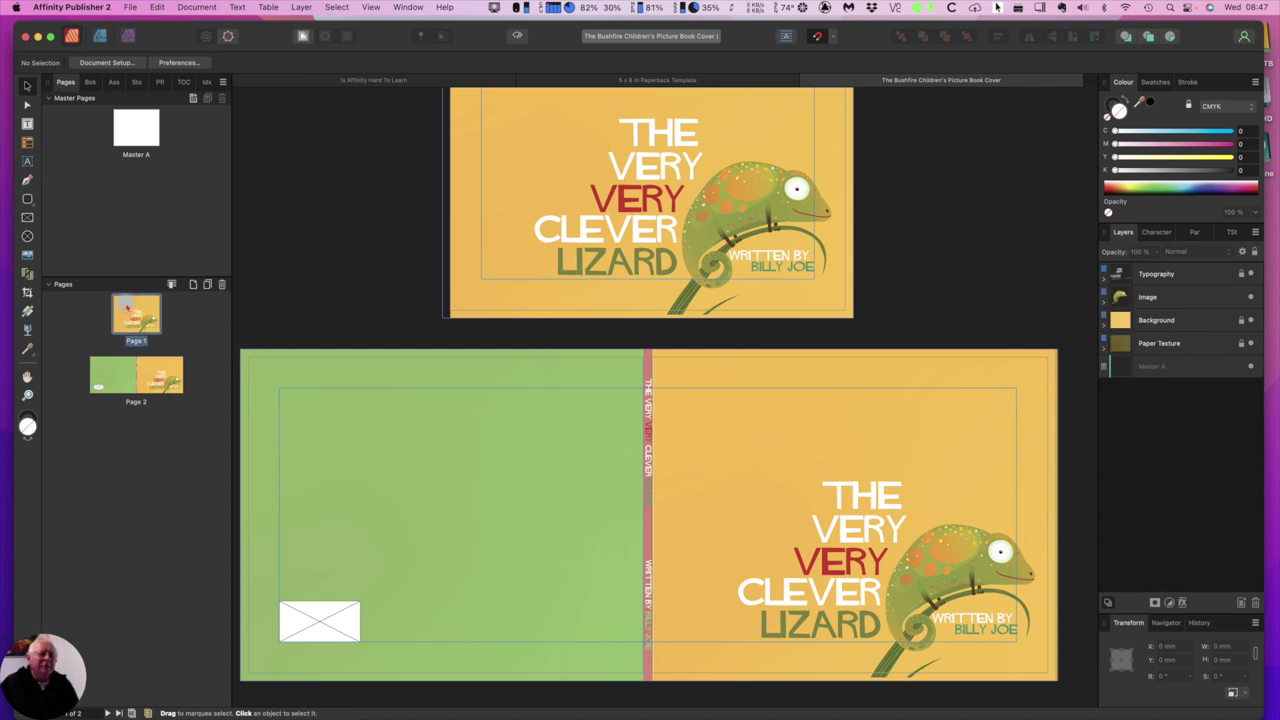
Switch the cover to the Designer persona, then the Photo persona, then back to Publisher
left_click(101, 38)
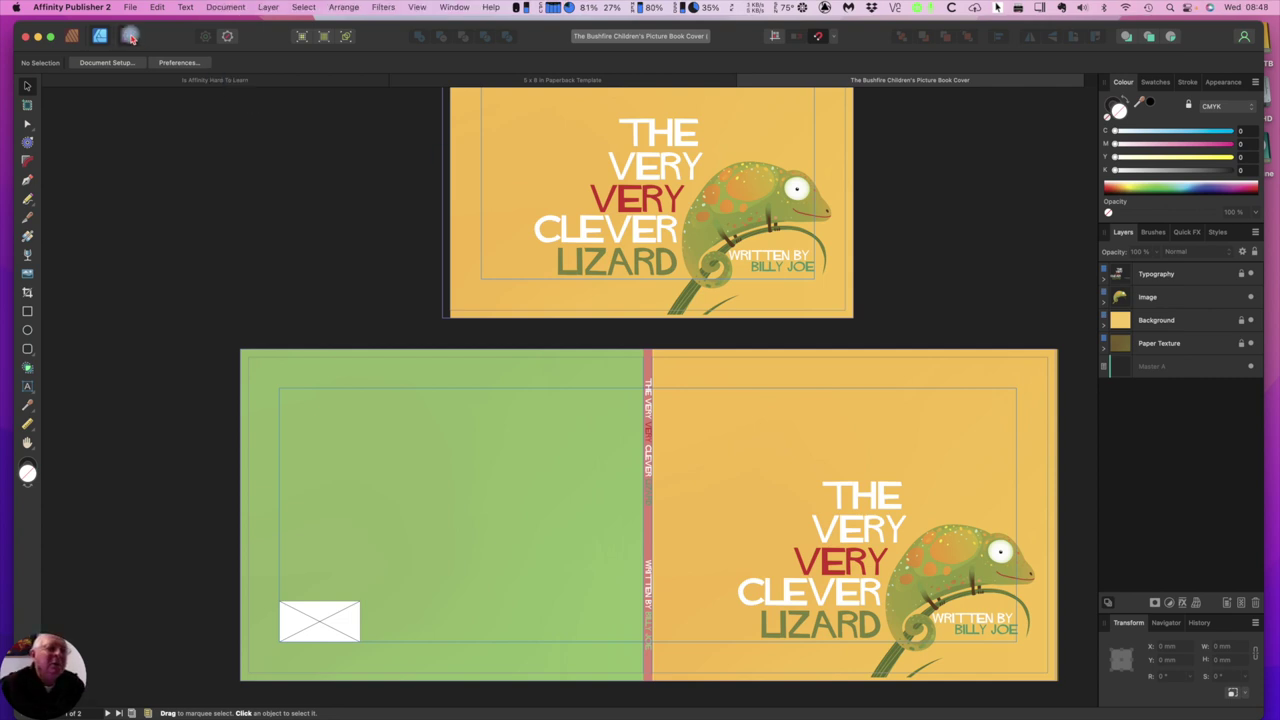
left_click(130, 38)
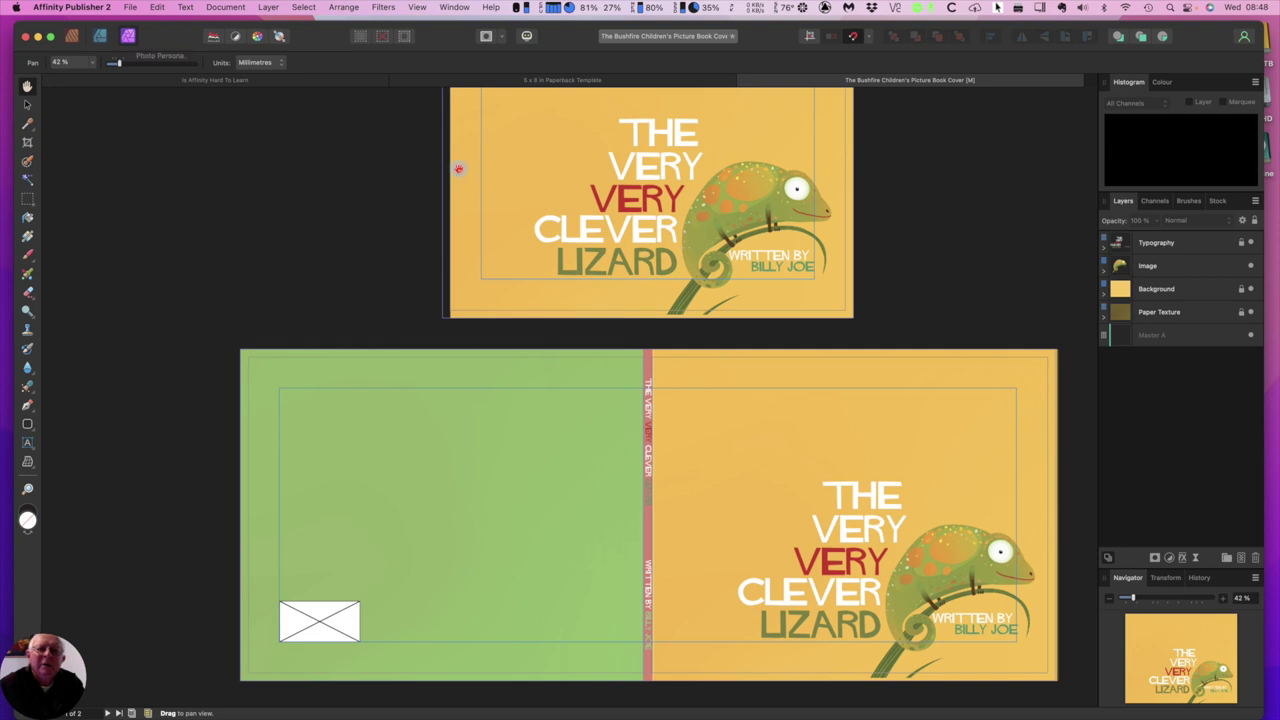
scroll(559, 172, "up", 2)
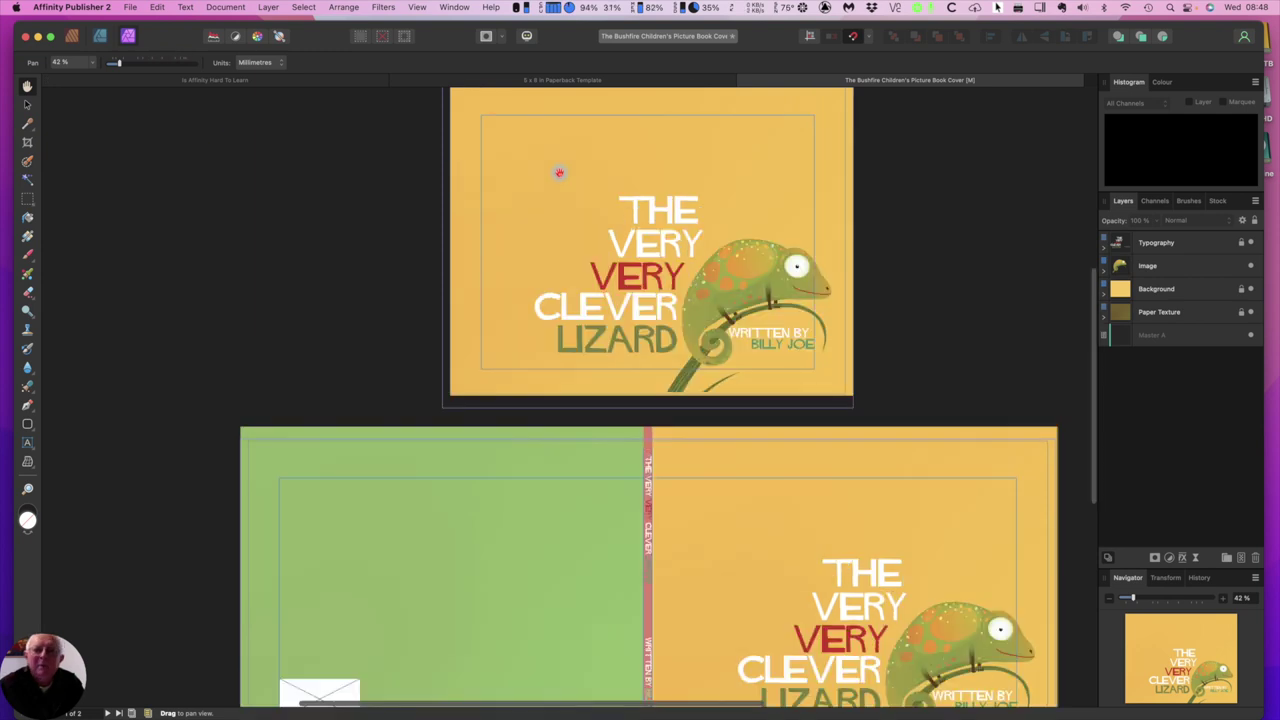
scroll(559, 172, "up", 2)
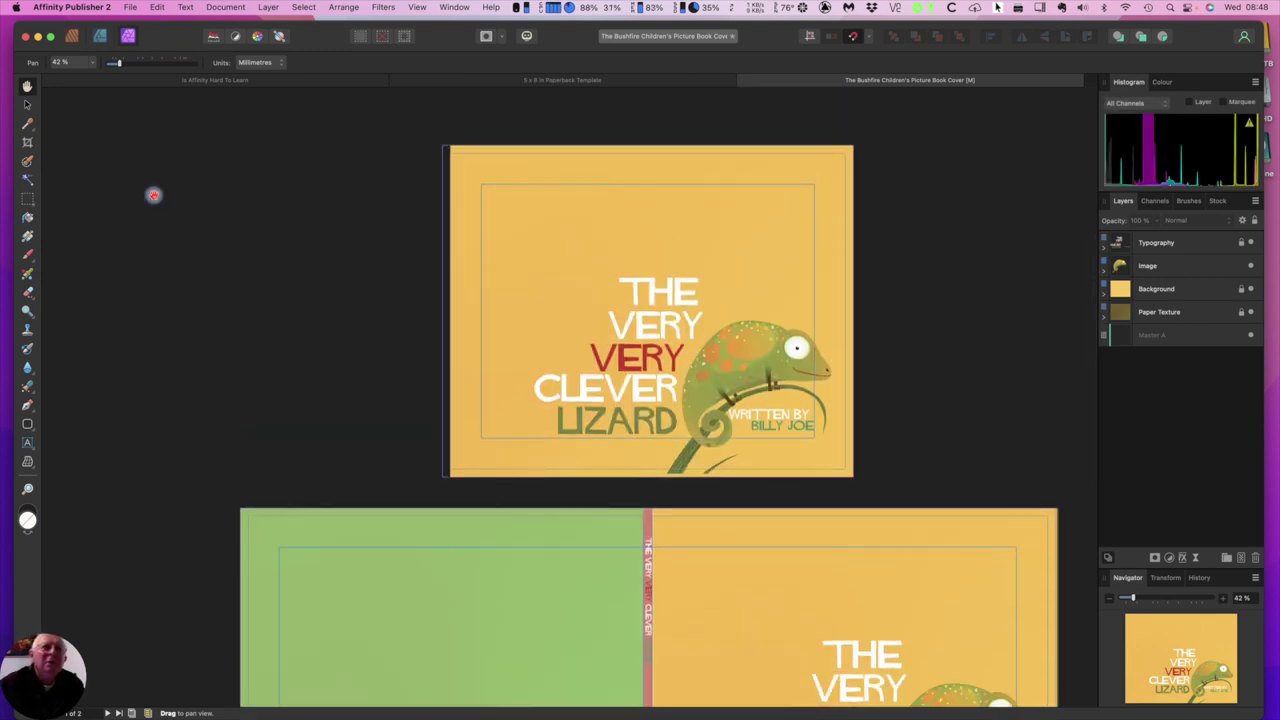
left_click(73, 37)
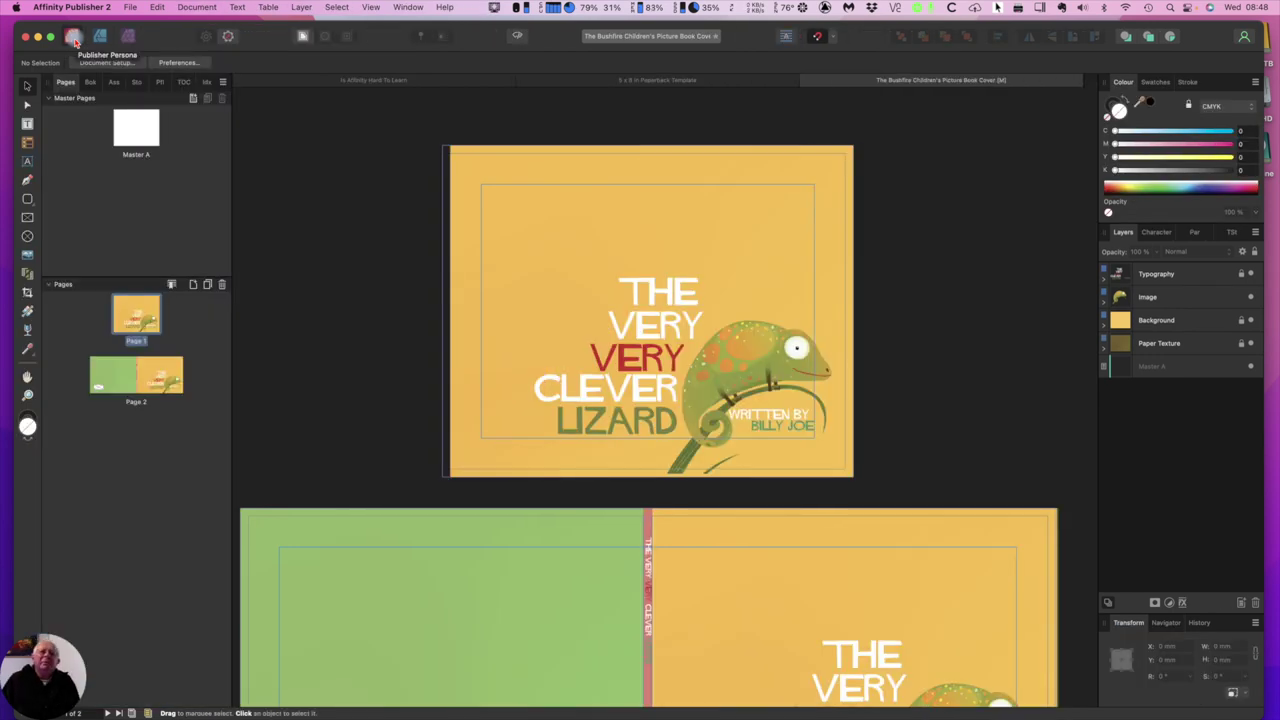